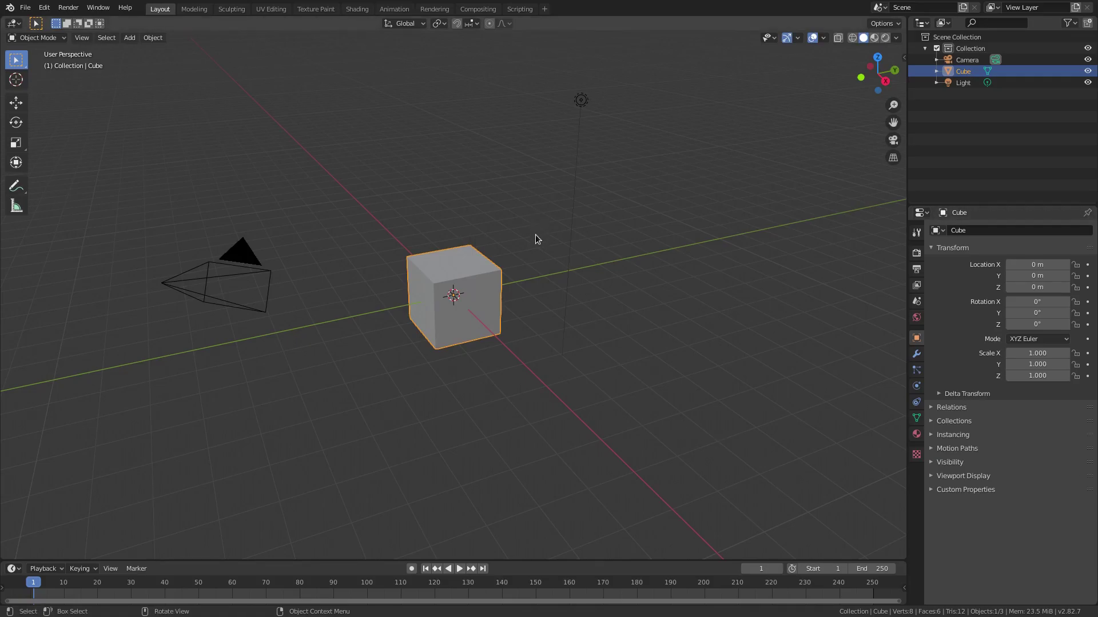
Step: Delete the default cube and the light
{"action": "key", "text": "Delete"}
{"action": "left_click", "coordinate": [583, 105]}
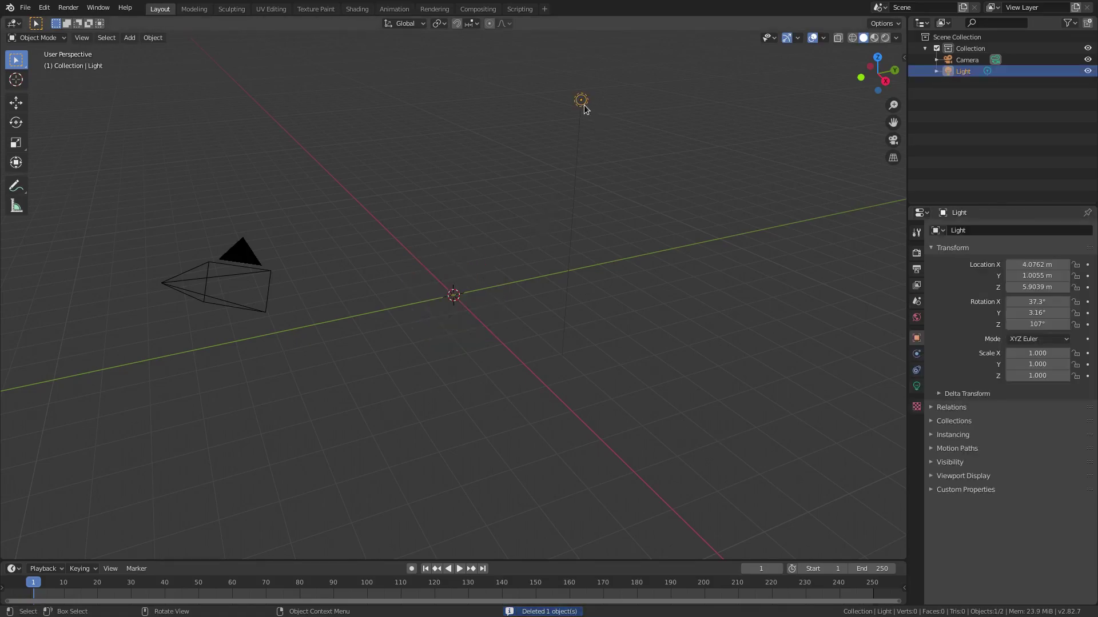
{"action": "key", "text": "Delete"}
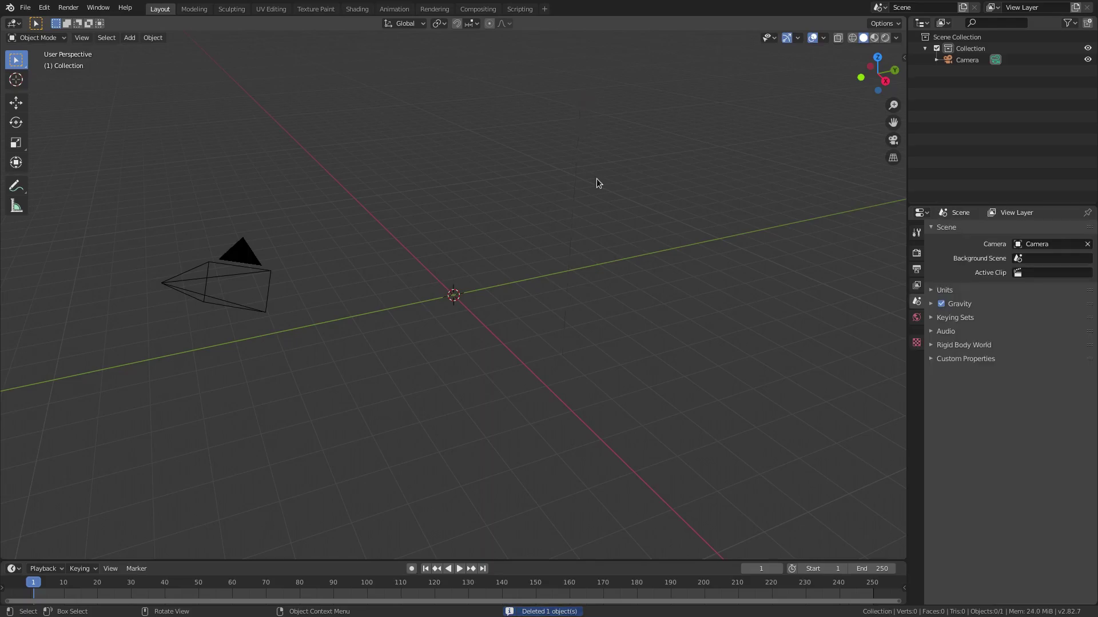
Step: Reset the camera's location and rotation, then rotate it 90° about X
{"action": "left_click", "coordinate": [275, 260]}
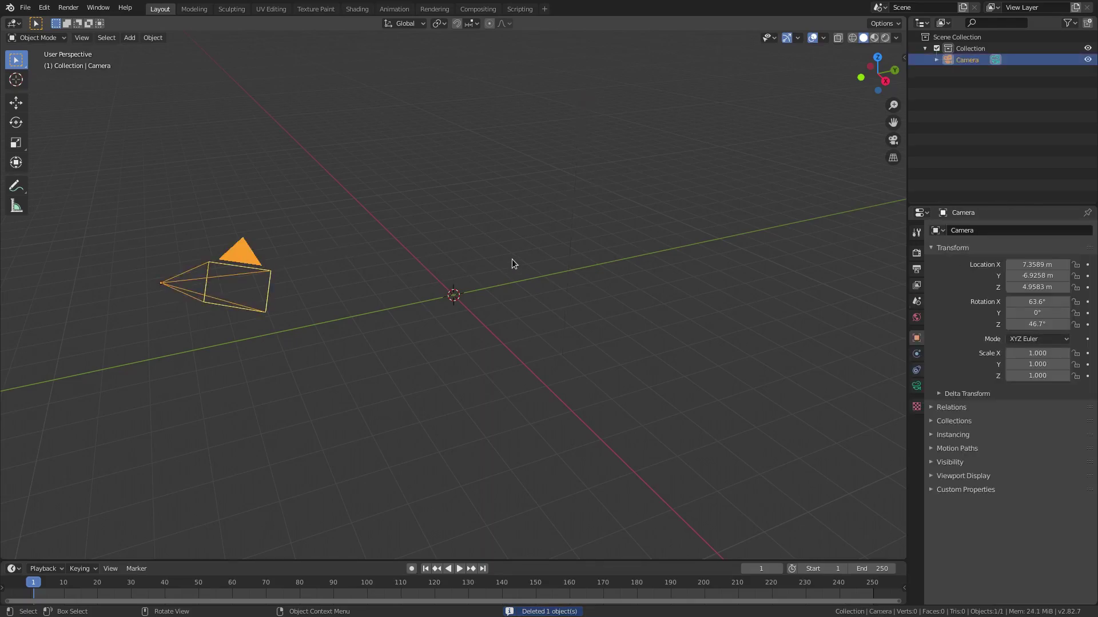
{"action": "key", "text": "alt+g"}
{"action": "key", "text": "alt+r"}
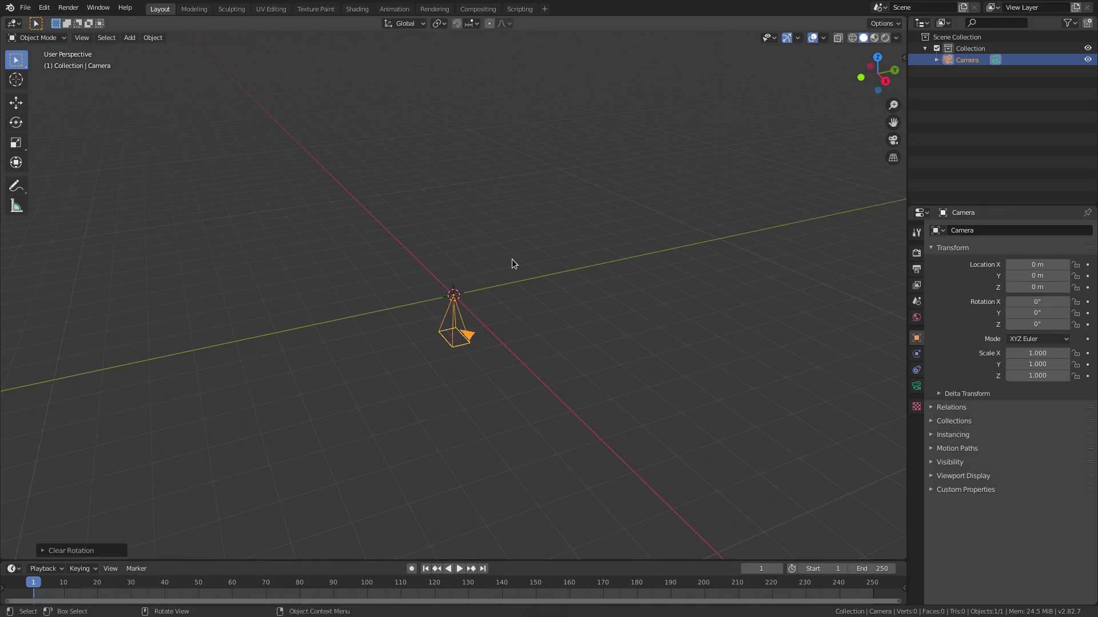
{"action": "key", "text": "r"}
{"action": "type", "text": "x"}
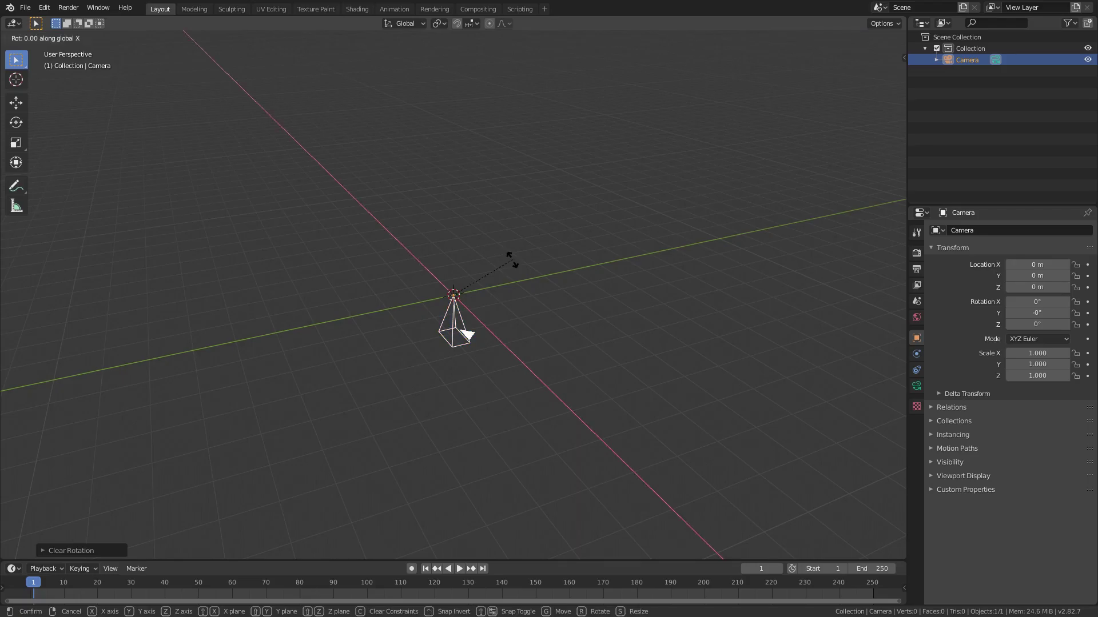
{"action": "type", "text": "90"}
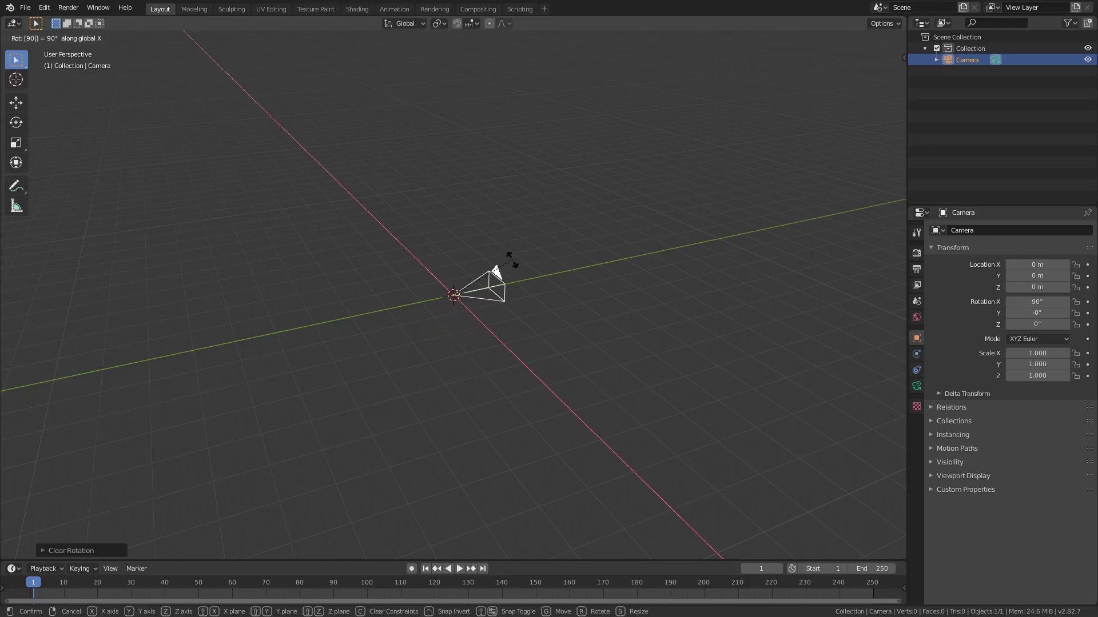
{"action": "key", "text": "Return"}
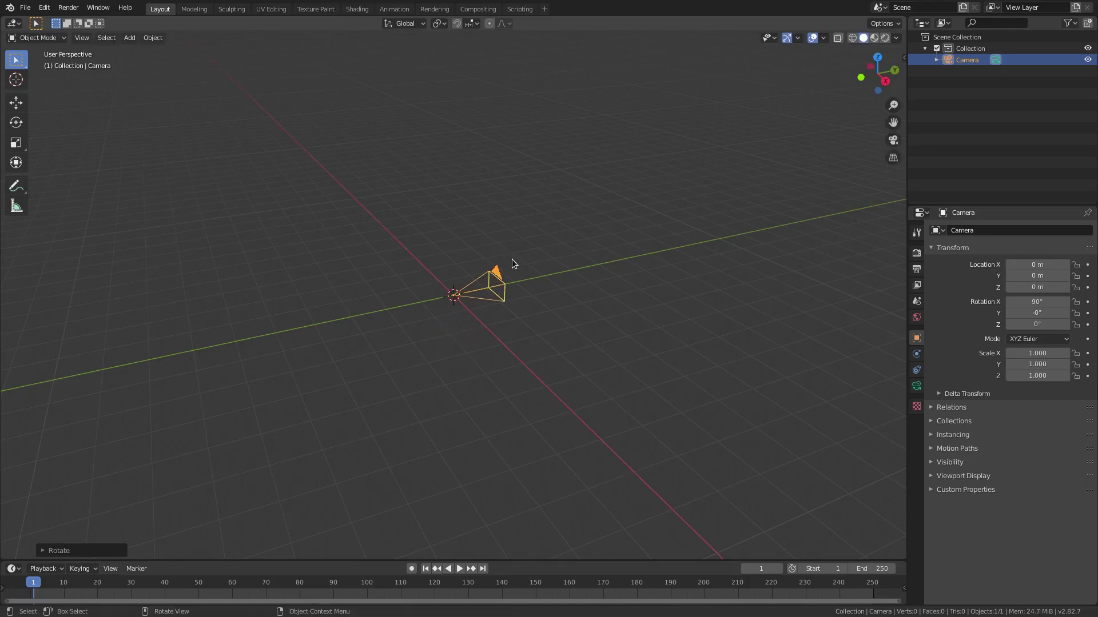
Step: Move the camera along Y to -9.499 m and look through it
{"action": "key", "text": "g"}
{"action": "key", "text": "y"}
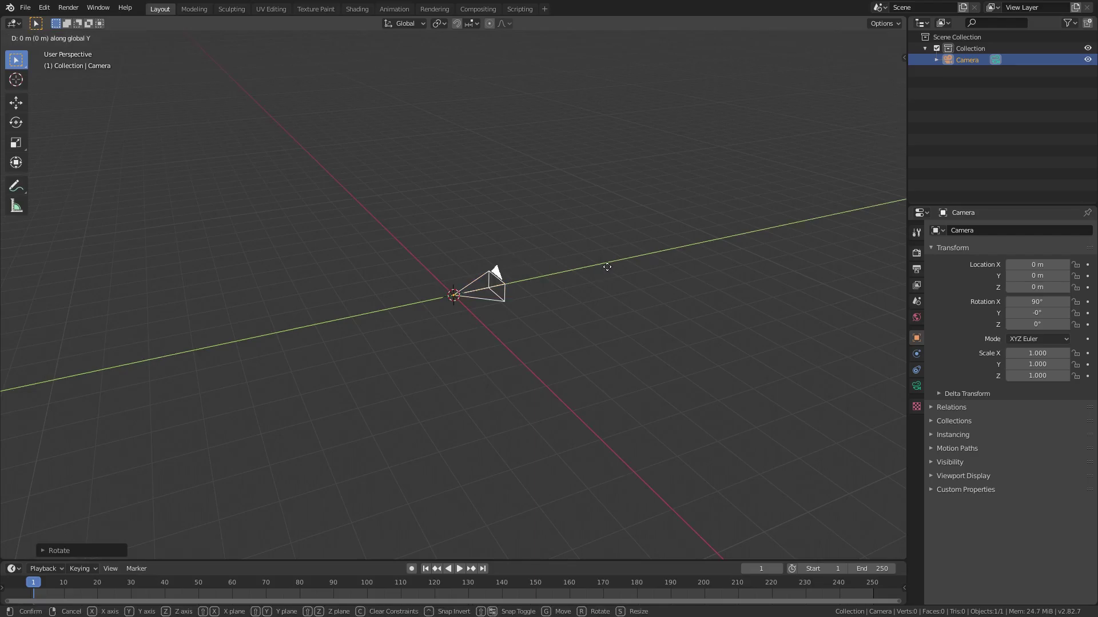
{"action": "left_click", "coordinate": [228, 336]}
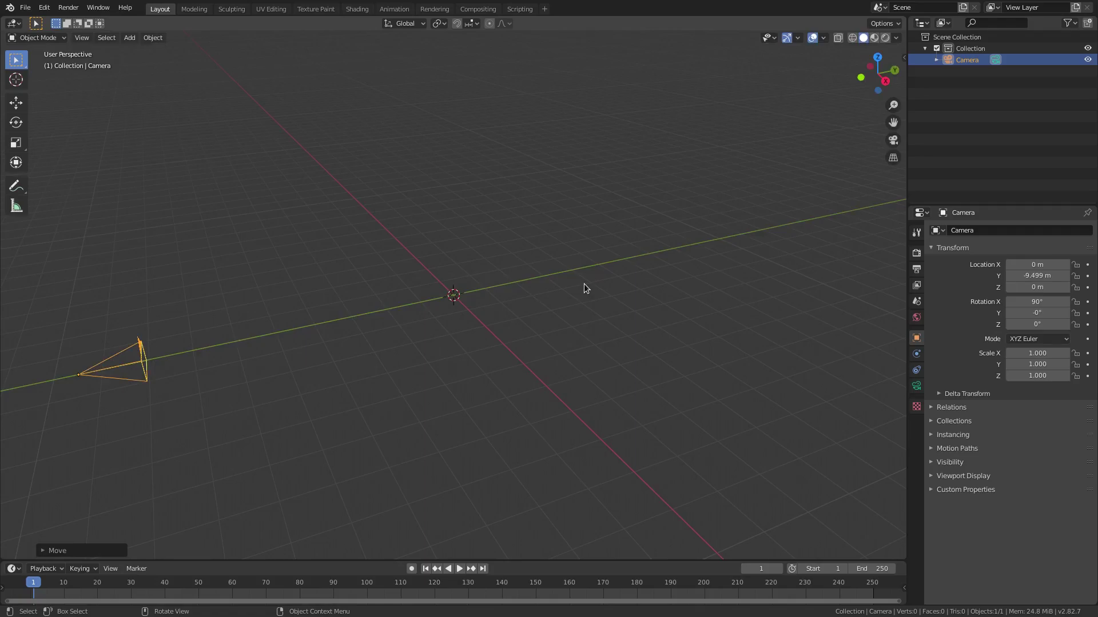
{"action": "key", "text": "KP_0"}
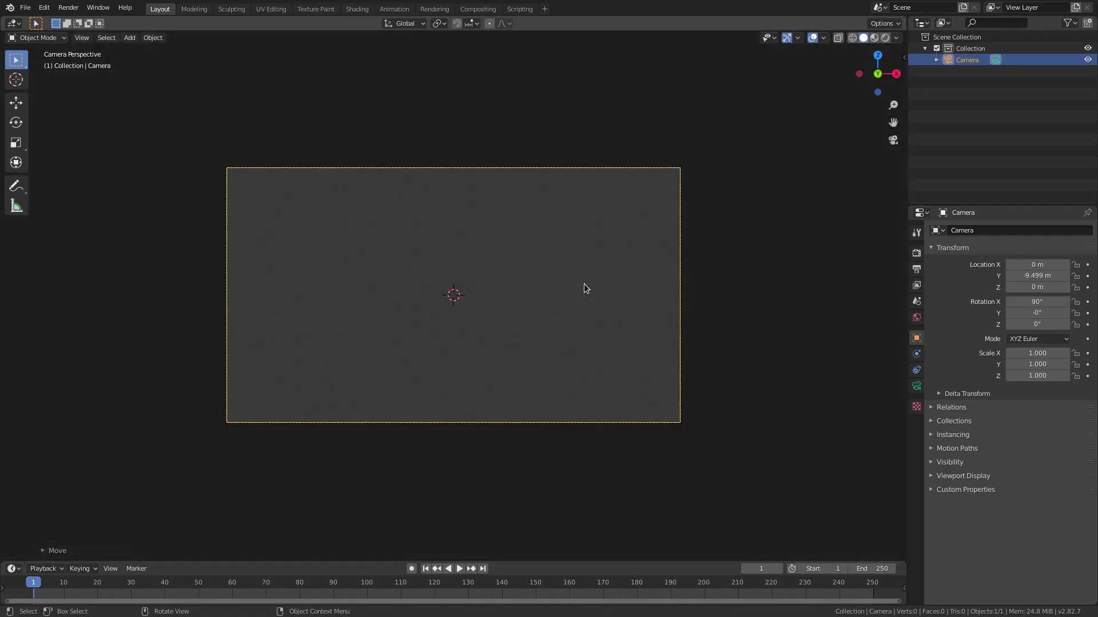
Step: Add a mesh plane at the origin and rotate it 90° on X (rx90) to face the camera
{"action": "key", "text": "shift+a"}
{"action": "mouse_move", "coordinate": [430, 264]}
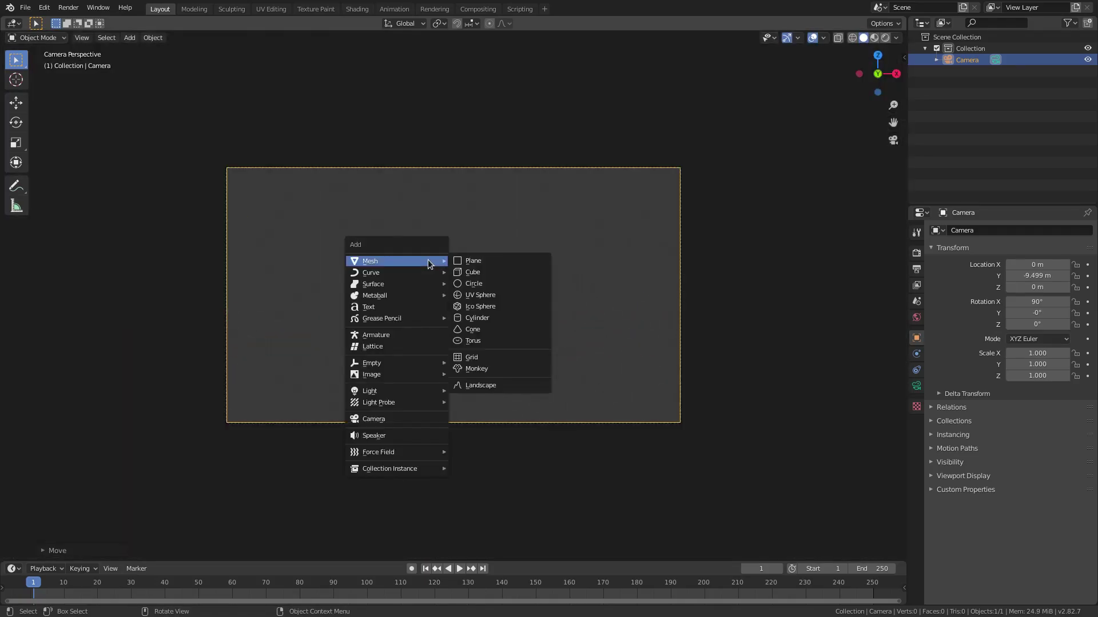
{"action": "left_click", "coordinate": [482, 262]}
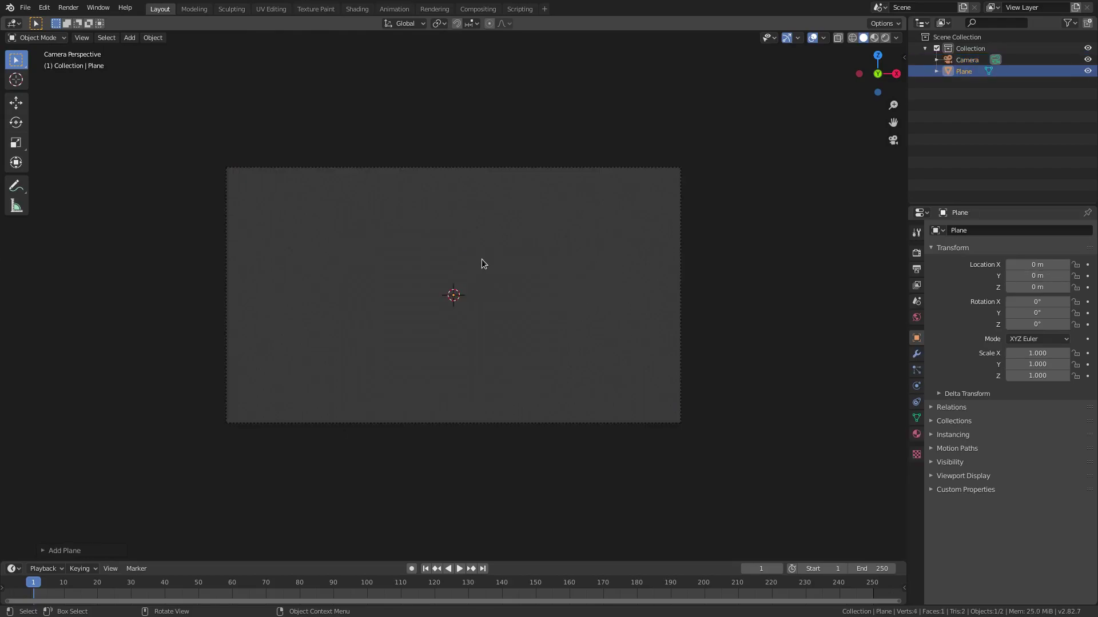
{"action": "scroll", "coordinate": [486, 263], "scroll_direction": "up", "scroll_amount": 2}
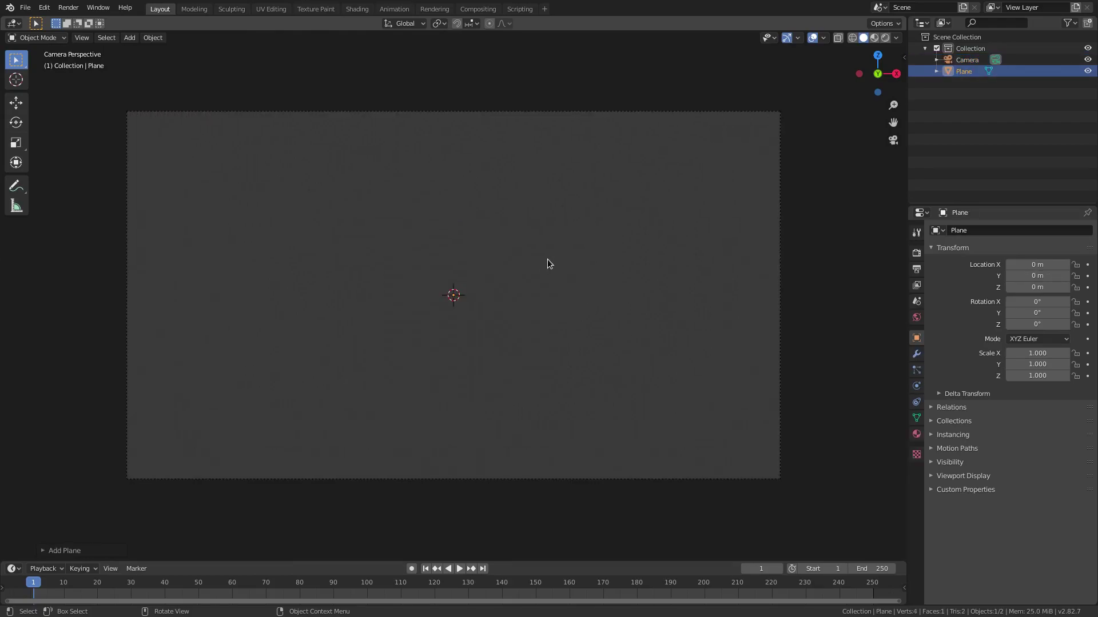
{"action": "type", "text": "rx"}
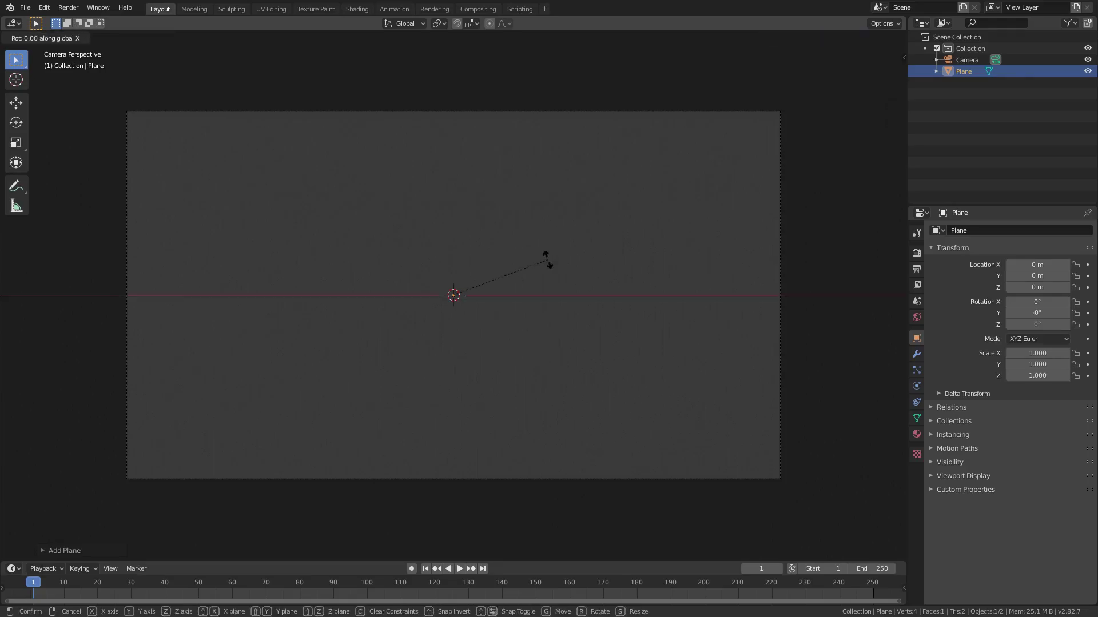
{"action": "type", "text": "90"}
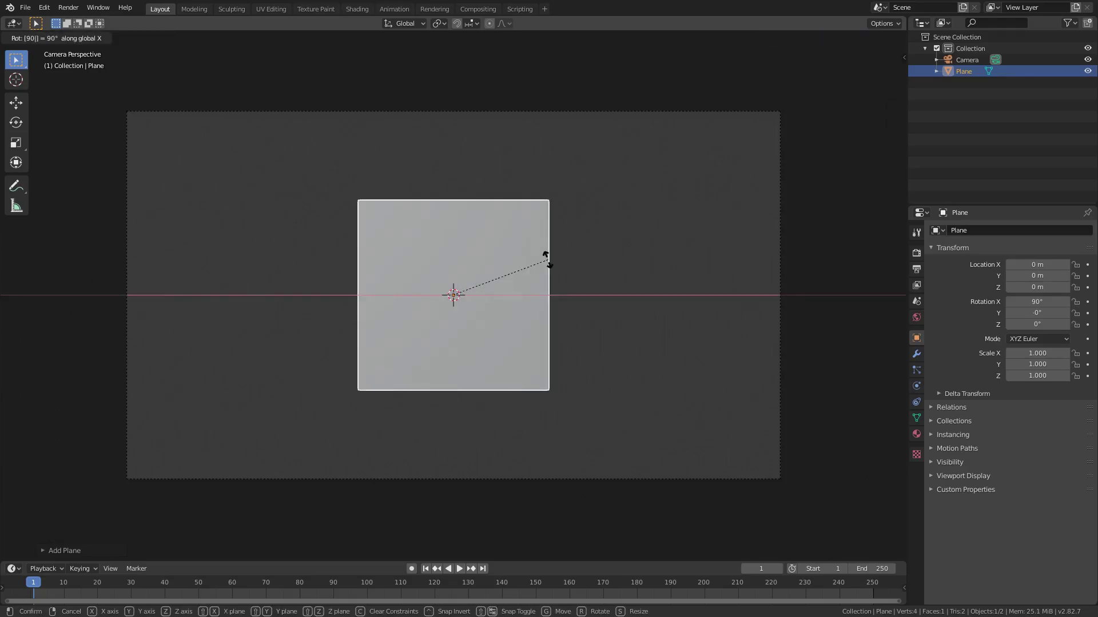
{"action": "key", "text": "Return"}
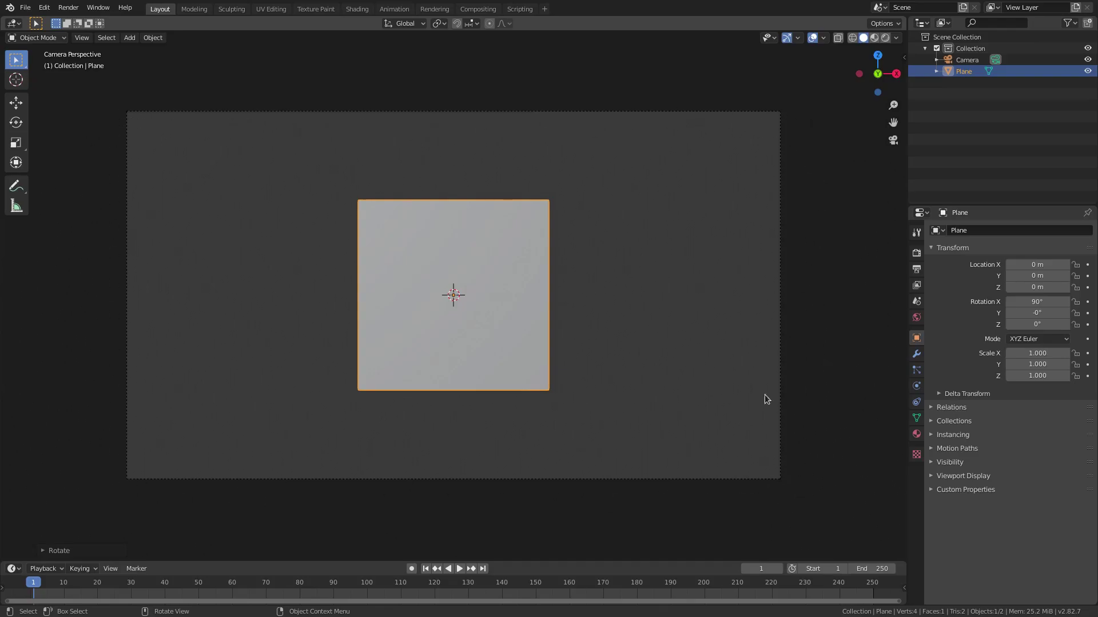
Step: Check the camera's output resolution settings, then reselect the plane
{"action": "left_click", "coordinate": [781, 274]}
{"action": "left_click", "coordinate": [916, 252]}
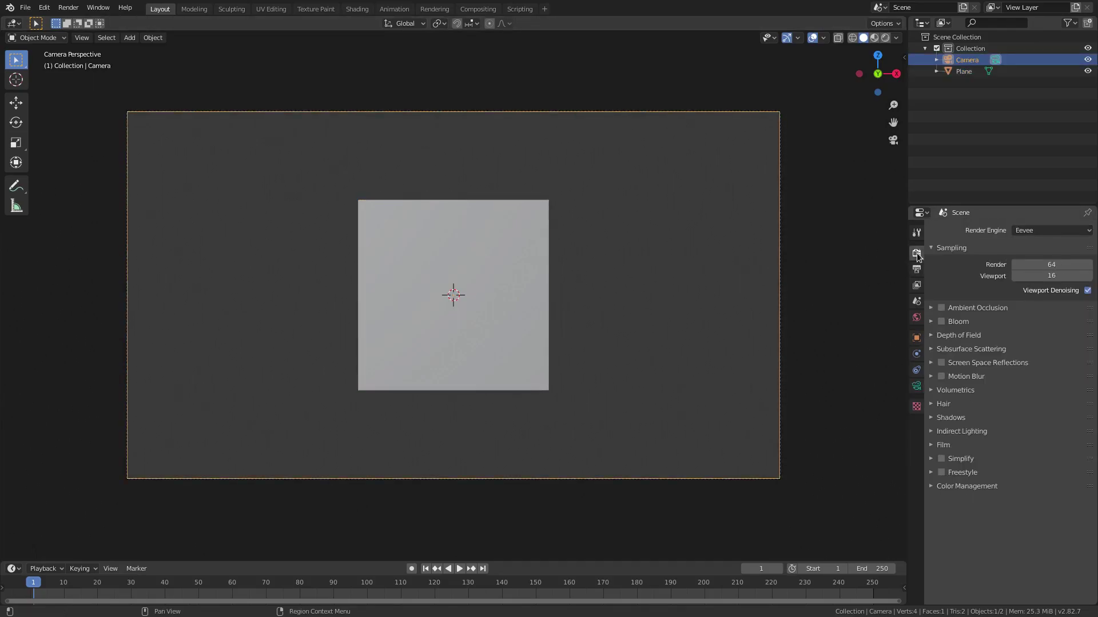
{"action": "left_click", "coordinate": [916, 269]}
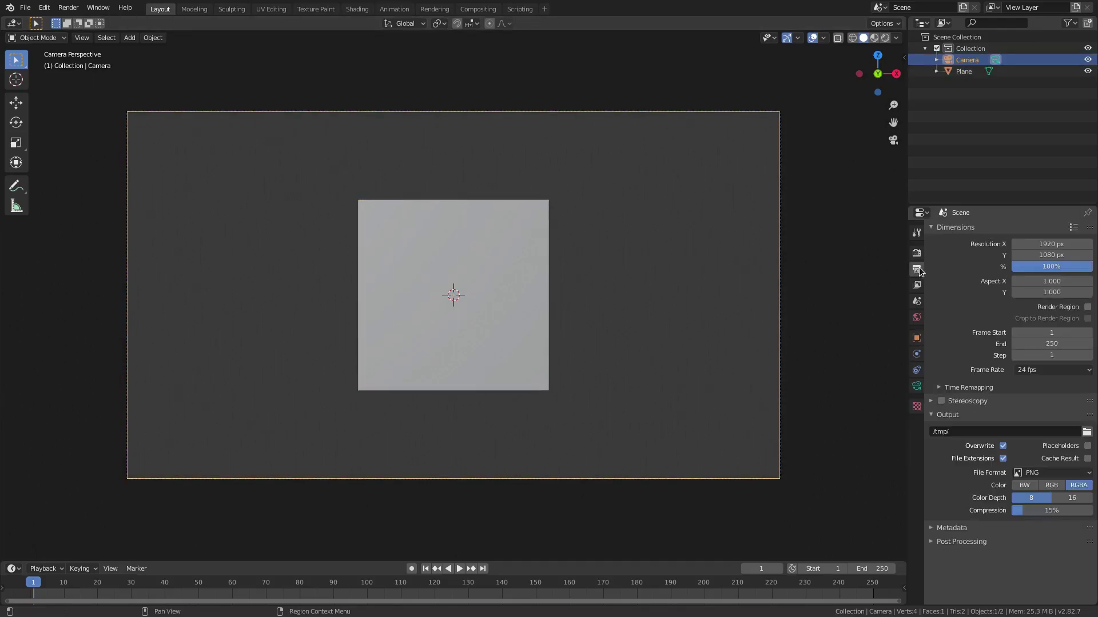
{"action": "left_click", "coordinate": [468, 266]}
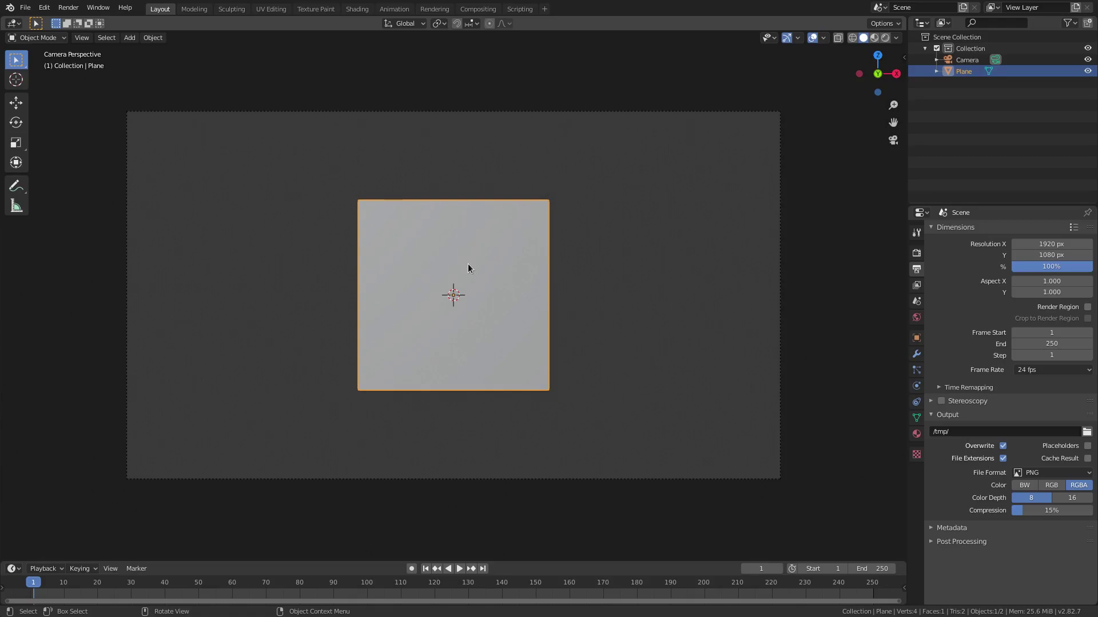
Step: Stretch the plane along X until its edges reach the camera frame edges
{"action": "key", "text": "s"}
{"action": "key", "text": "x"}
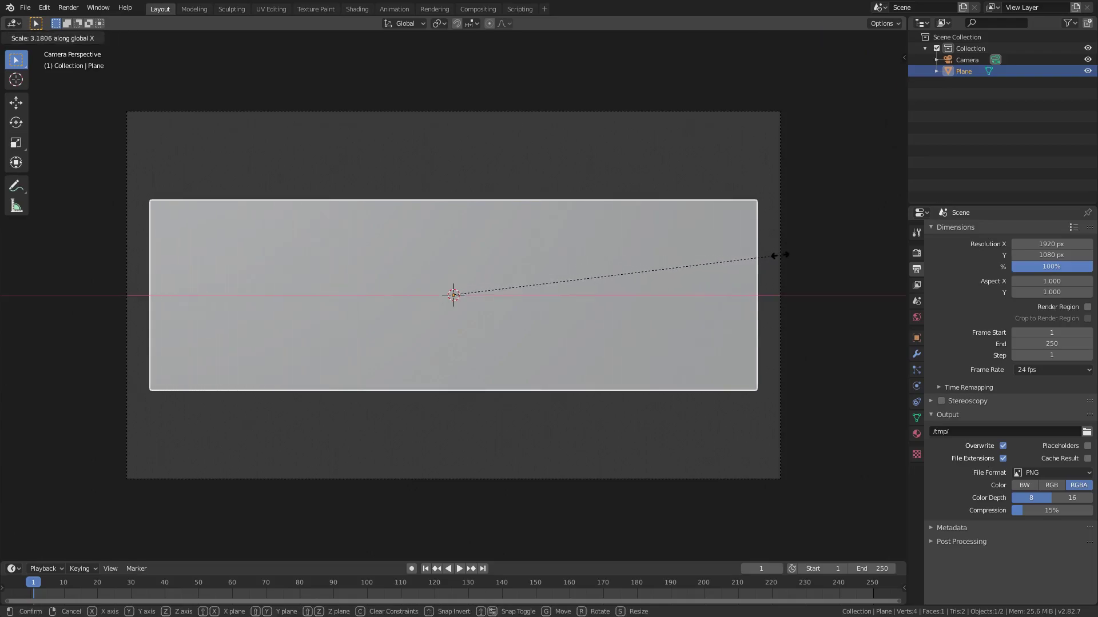
{"action": "left_click", "coordinate": [806, 255]}
{"action": "scroll", "coordinate": [852, 252], "scroll_direction": "up", "scroll_amount": 3}
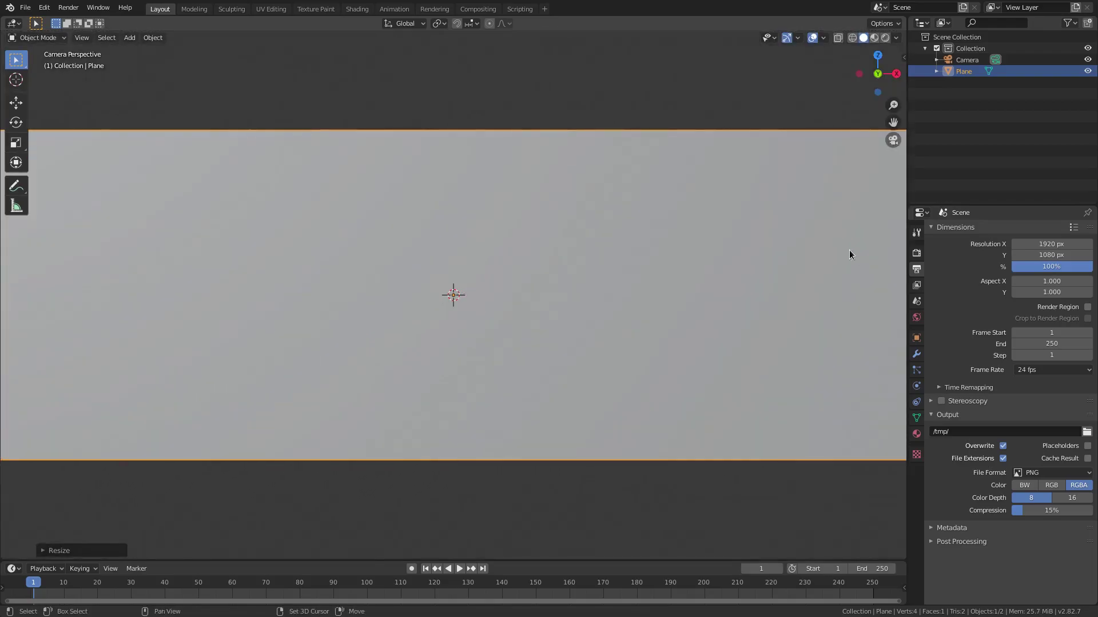
{"action": "middle_click_drag", "start_coordinate": [849, 254], "coordinate": [494, 252], "text": "shift"}
{"action": "scroll", "coordinate": [821, 238], "scroll_direction": "up", "scroll_amount": 4}
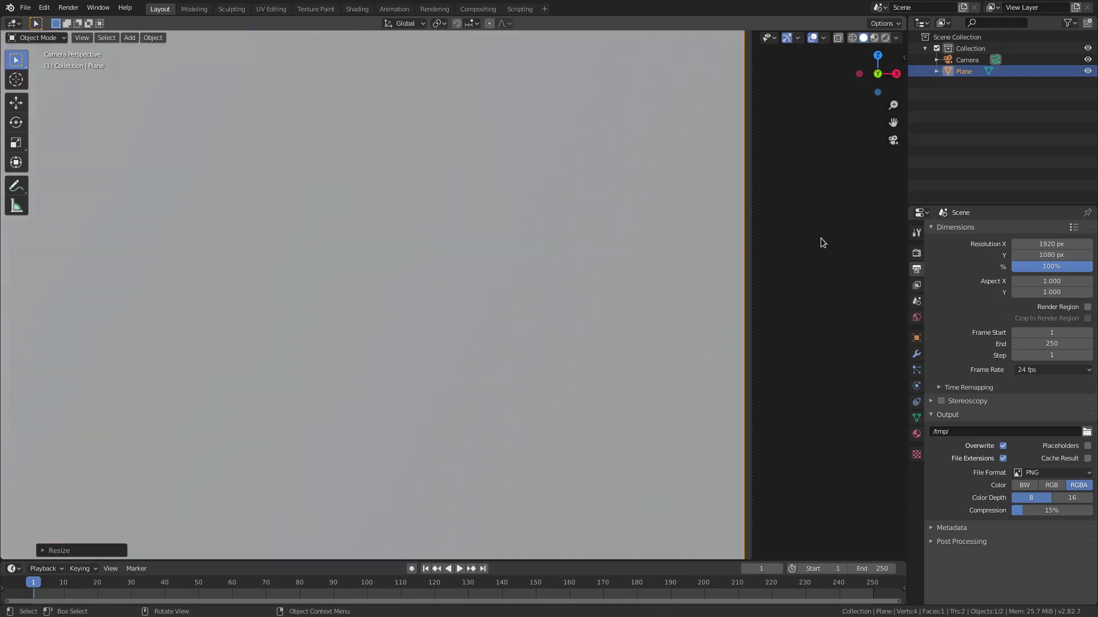
{"action": "middle_click_drag", "start_coordinate": [821, 238], "coordinate": [425, 263], "text": "shift"}
{"action": "middle_click_drag", "start_coordinate": [332, 276], "coordinate": [500, 280], "text": "shift"}
{"action": "scroll", "coordinate": [500, 280], "scroll_direction": "up", "scroll_amount": 5}
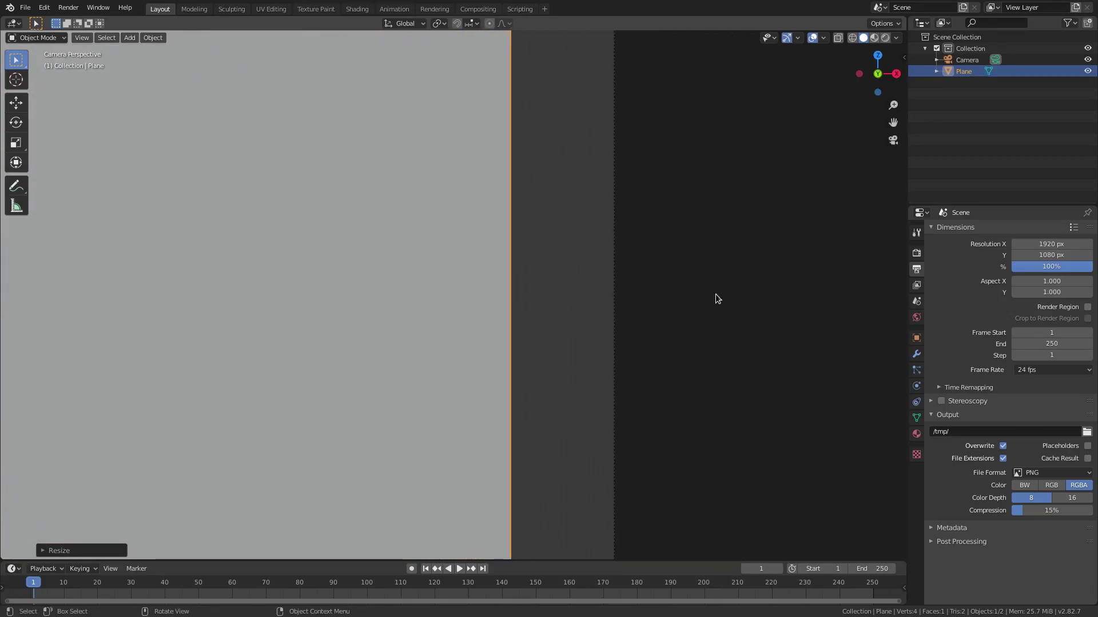
{"action": "middle_click_drag", "start_coordinate": [716, 293], "coordinate": [449, 292], "text": "shift"}
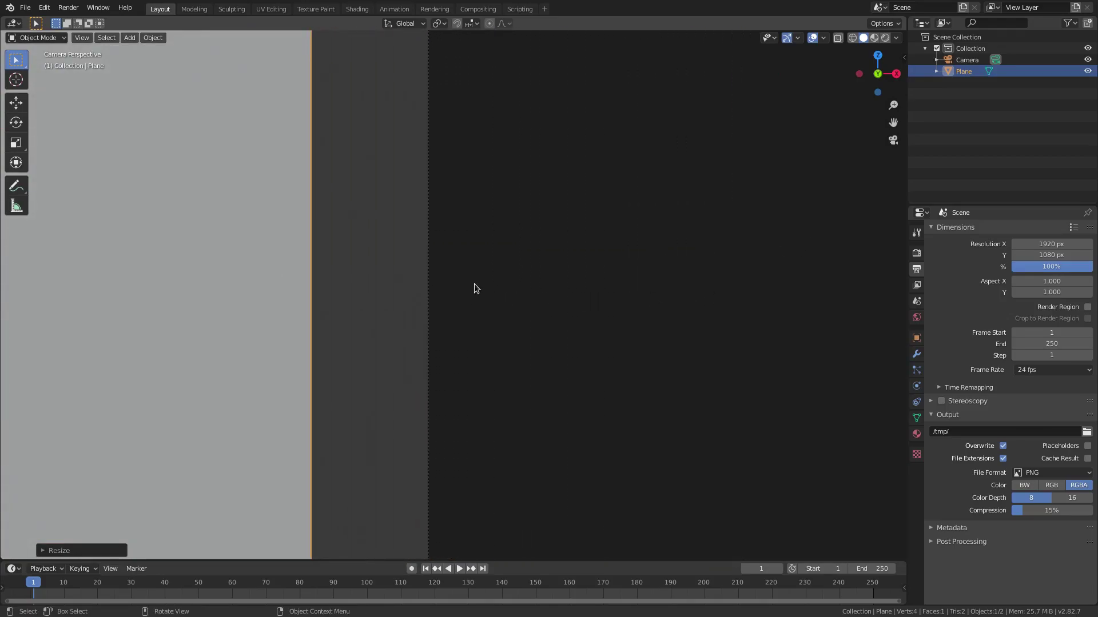
{"action": "key", "text": "s"}
{"action": "key", "text": "x"}
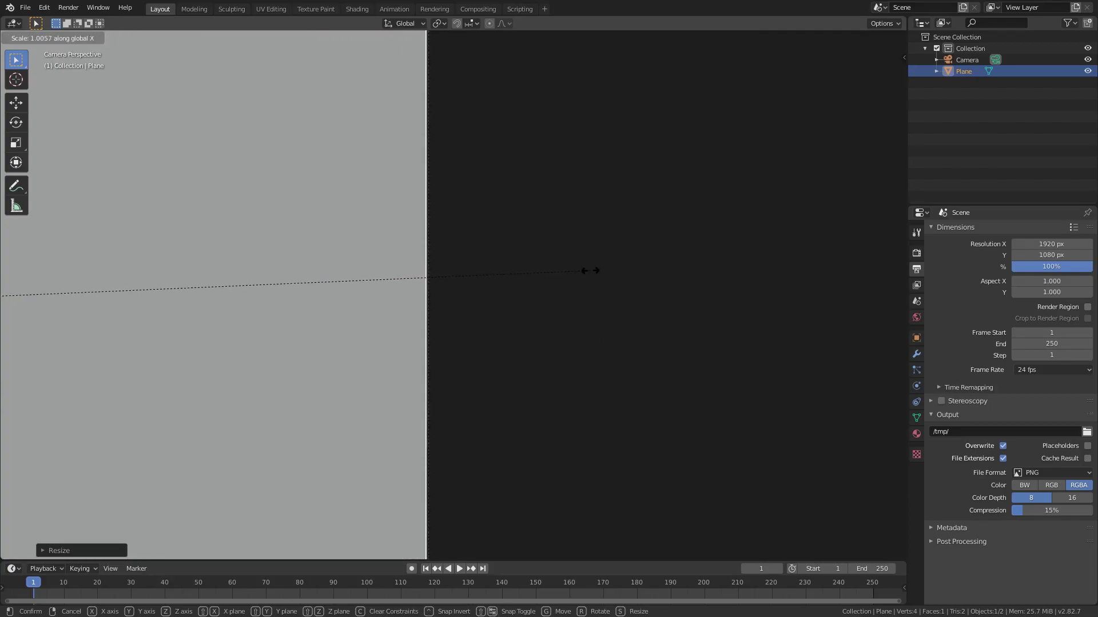
{"action": "left_click", "coordinate": [591, 270]}
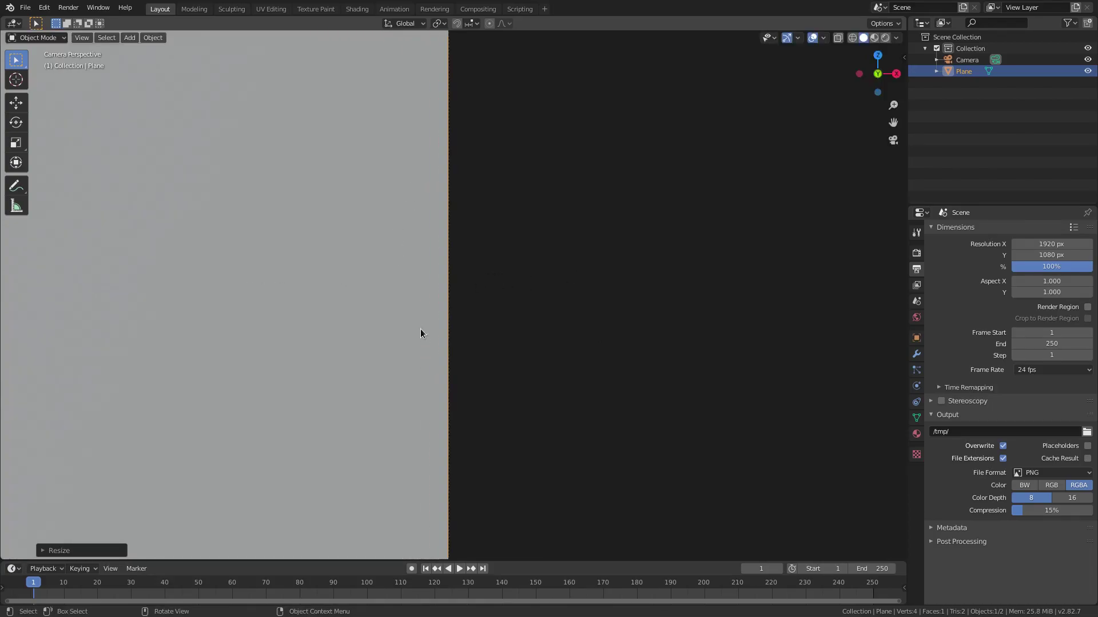
Step: Scale the plane along Z so it fills the camera frame vertically
{"action": "scroll", "coordinate": [420, 331], "scroll_direction": "down", "scroll_amount": 5}
{"action": "scroll", "coordinate": [297, 268], "scroll_direction": "up", "scroll_amount": 3}
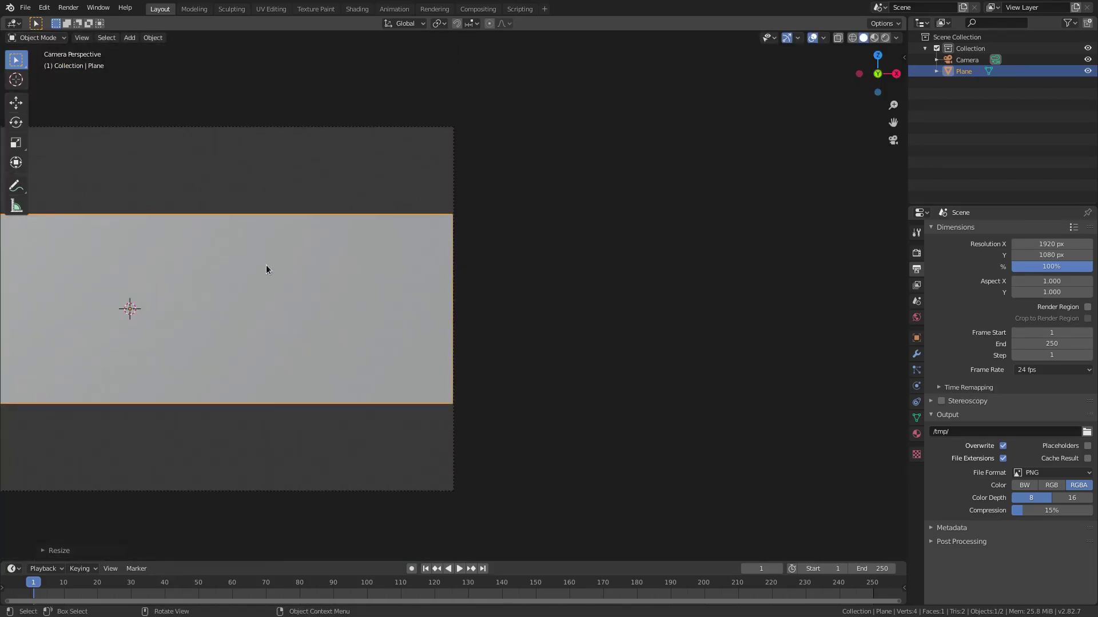
{"action": "scroll", "coordinate": [266, 269], "scroll_direction": "up", "scroll_amount": 6}
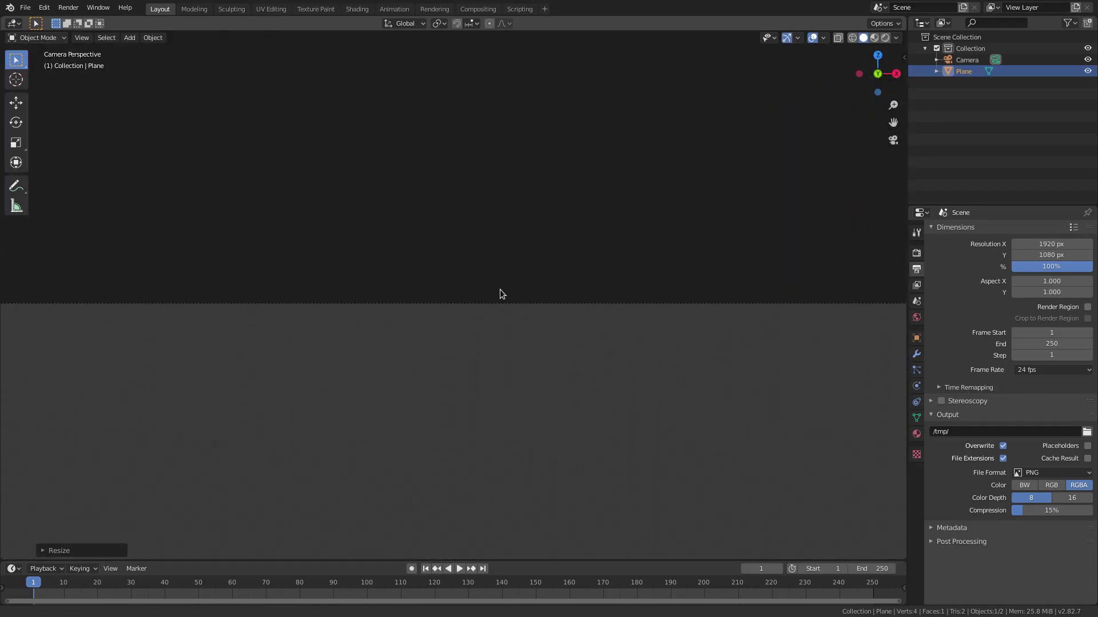
{"action": "scroll", "coordinate": [495, 269], "scroll_direction": "up", "scroll_amount": 3}
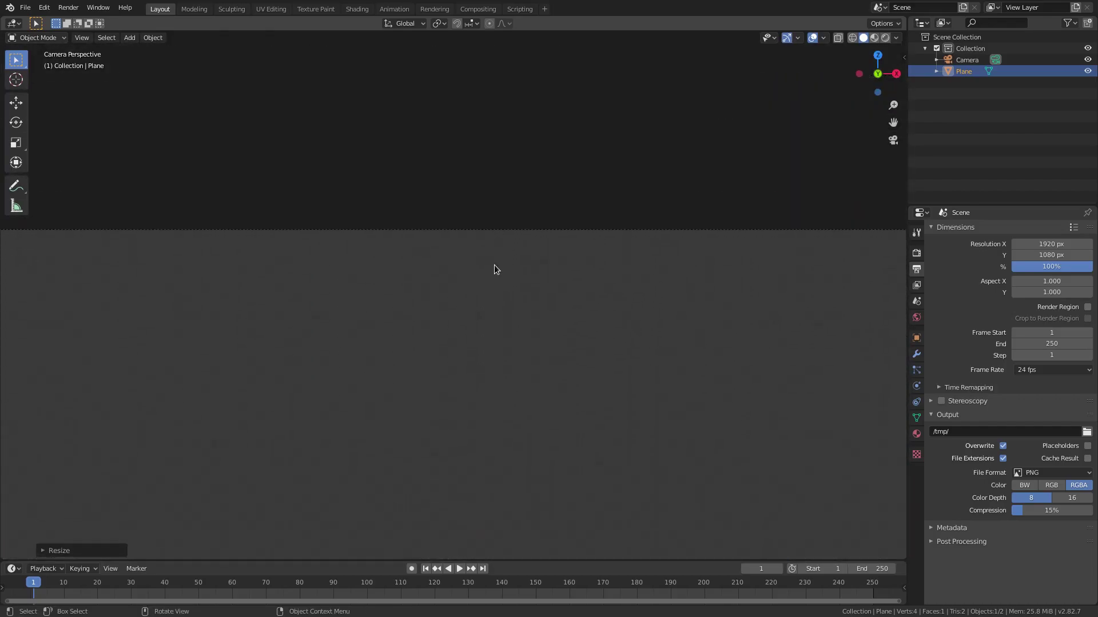
{"action": "scroll", "coordinate": [525, 176], "scroll_direction": "down", "scroll_amount": 2}
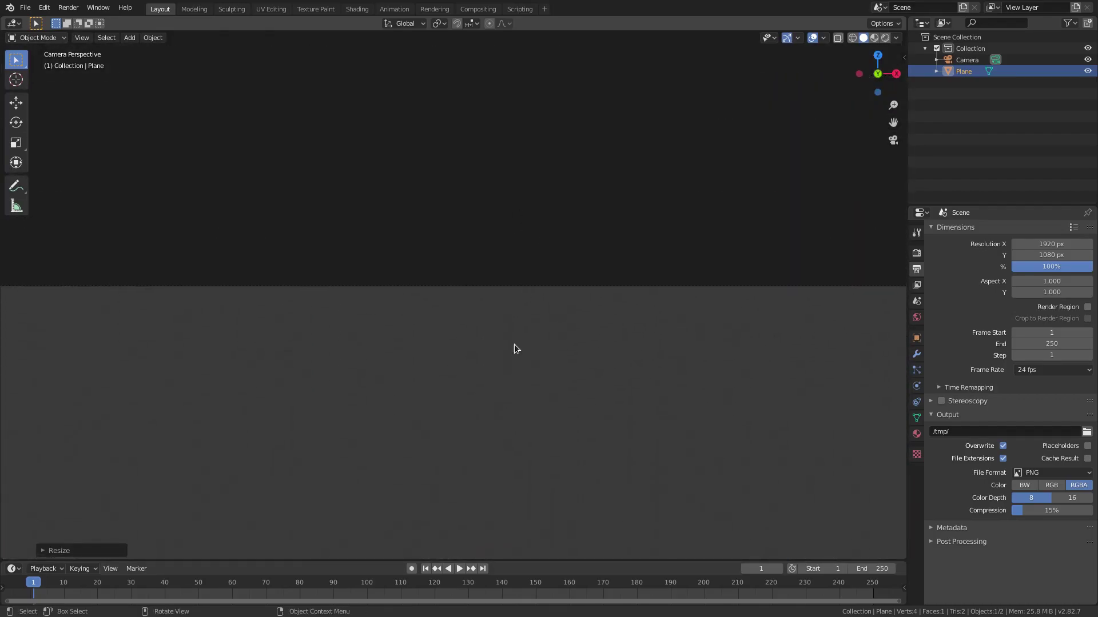
{"action": "key", "text": "s"}
{"action": "key", "text": "z"}
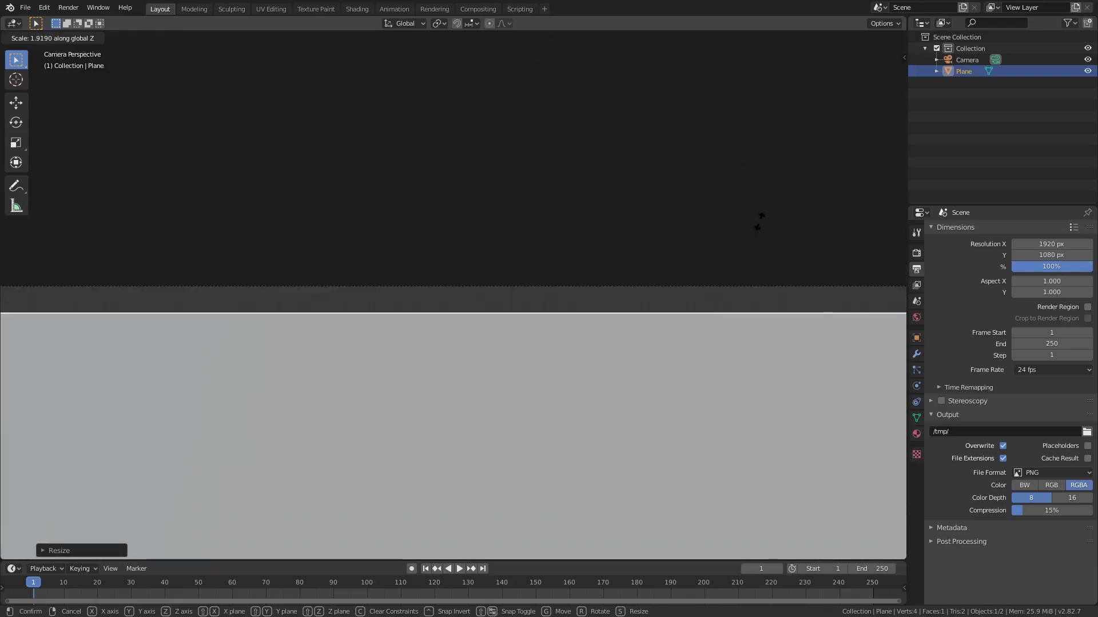
{"action": "left_click", "coordinate": [767, 163]}
{"action": "scroll", "coordinate": [701, 289], "scroll_direction": "down", "scroll_amount": 6}
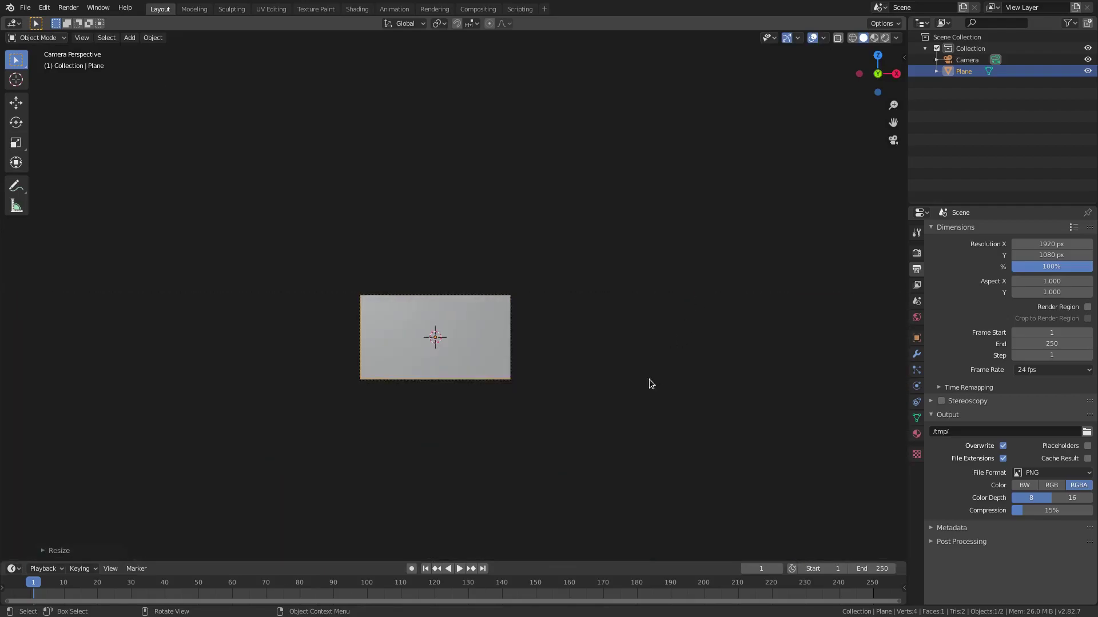
Step: Scale the plane uniformly down to about 0.29, centred in the camera frame
{"action": "scroll", "coordinate": [389, 396], "scroll_direction": "up", "scroll_amount": 4}
{"action": "scroll", "coordinate": [389, 396], "scroll_direction": "down", "scroll_amount": 4, "text": "shift"}
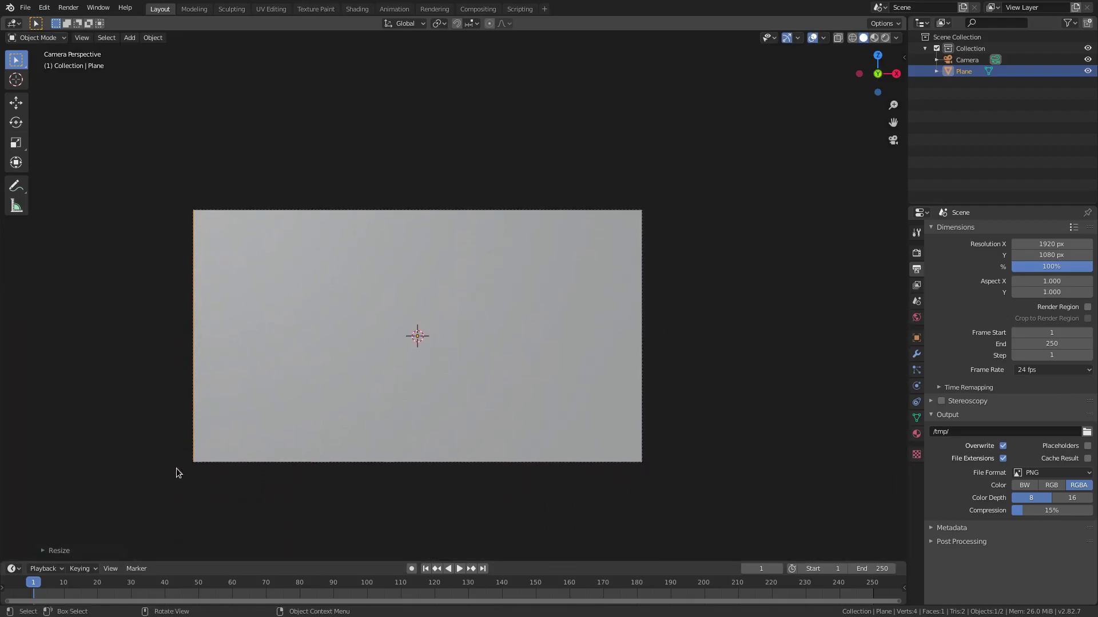
{"action": "scroll", "coordinate": [388, 395], "scroll_direction": "up", "scroll_amount": 2}
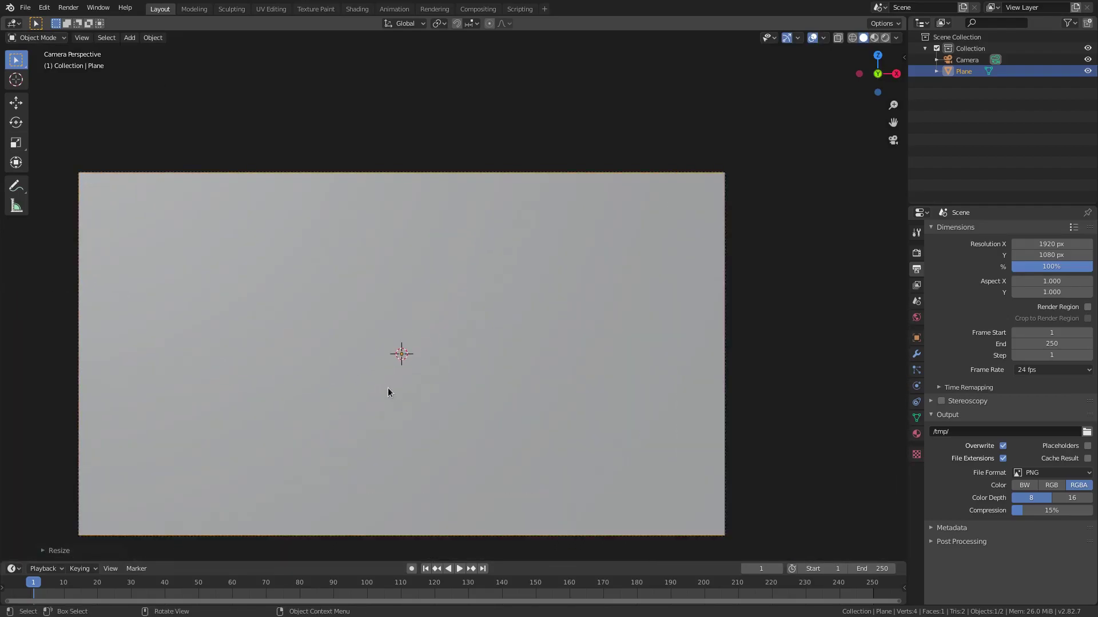
{"action": "scroll", "coordinate": [464, 373], "scroll_direction": "down", "scroll_amount": 3, "text": "shift"}
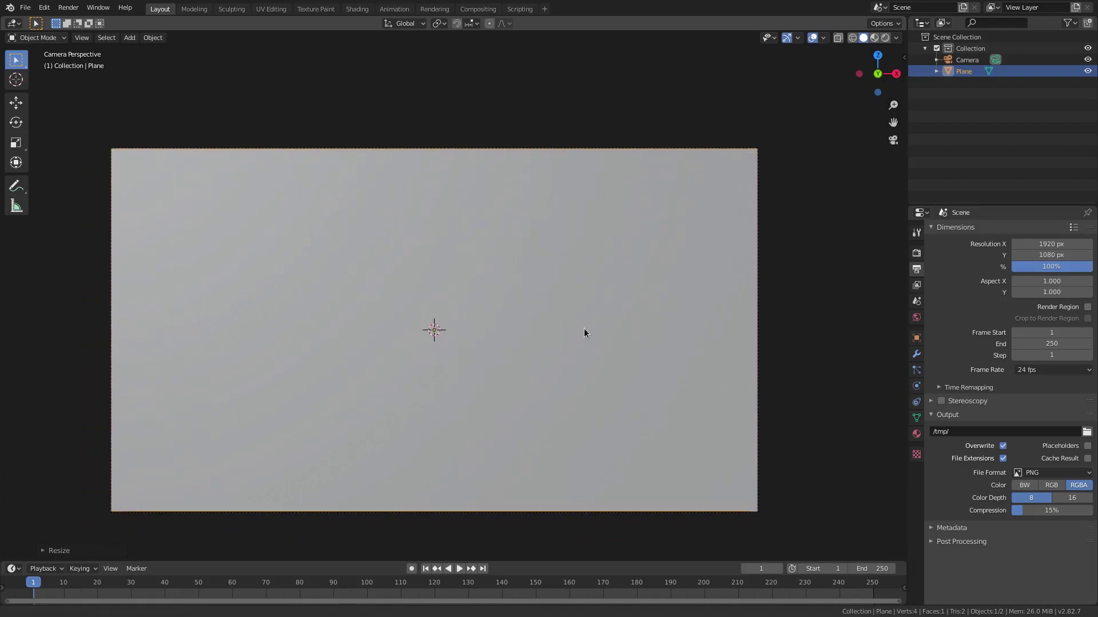
{"action": "key", "text": "s"}
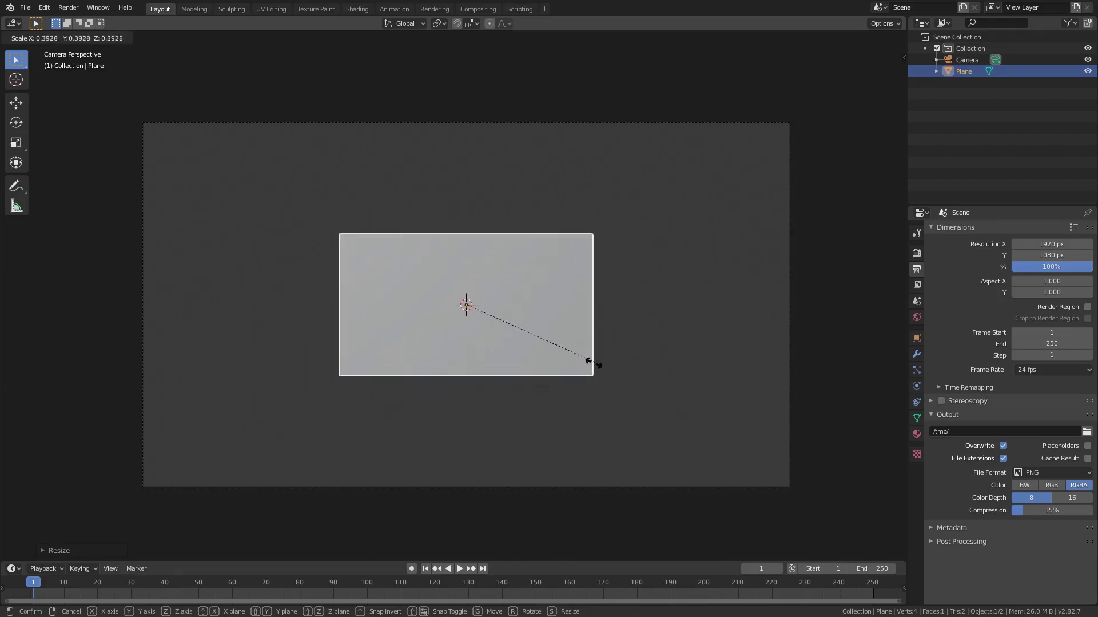
{"action": "right_click", "coordinate": [589, 370]}
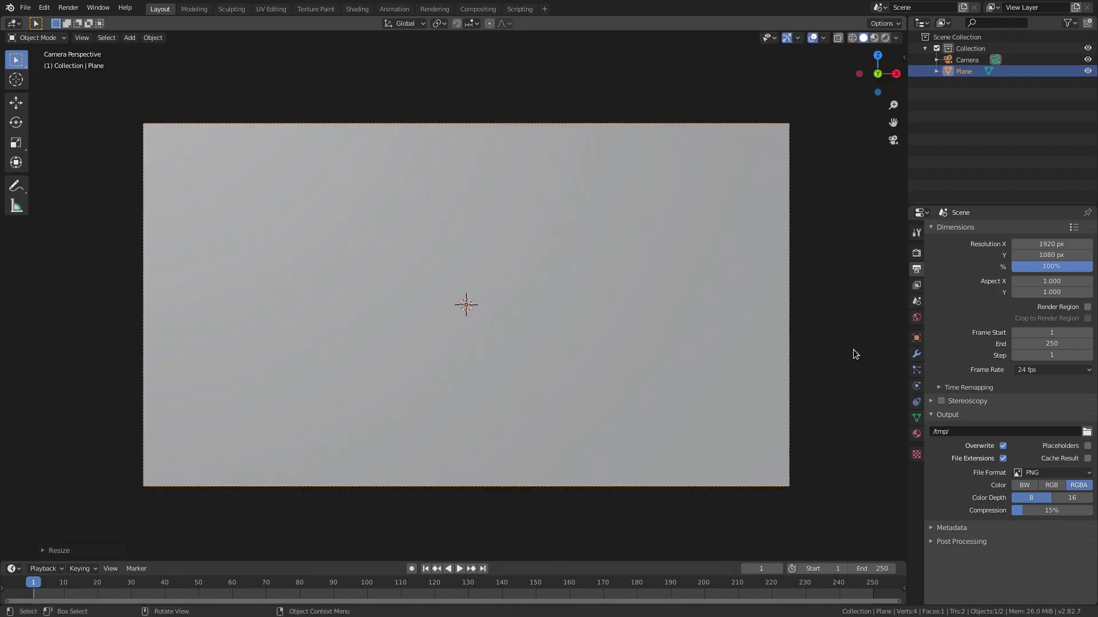
{"action": "key", "text": "s"}
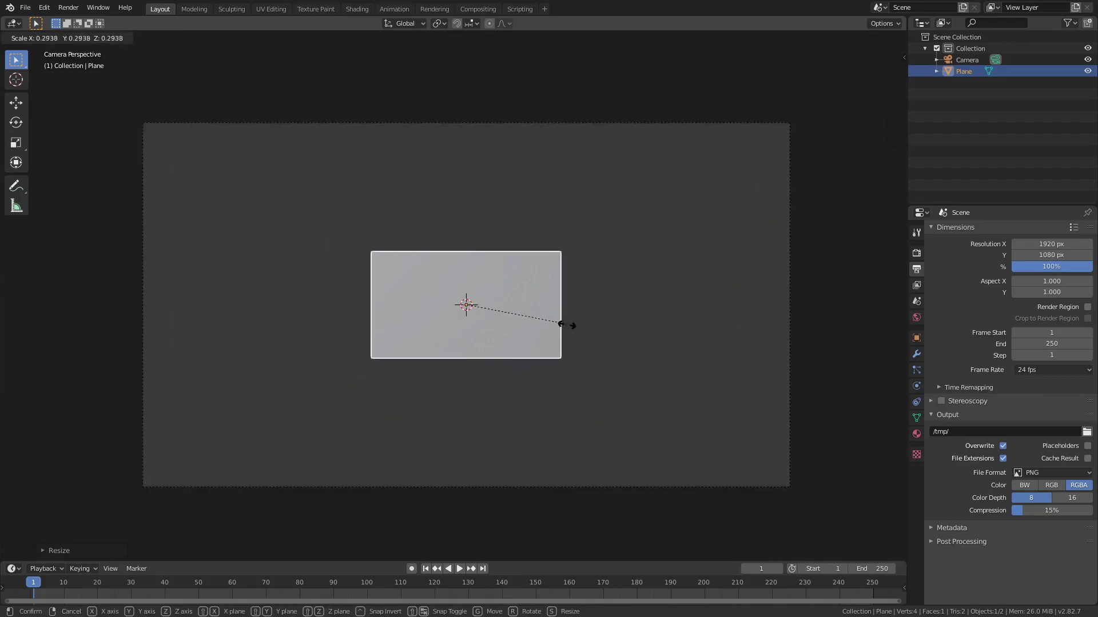
{"action": "left_click", "coordinate": [562, 322]}
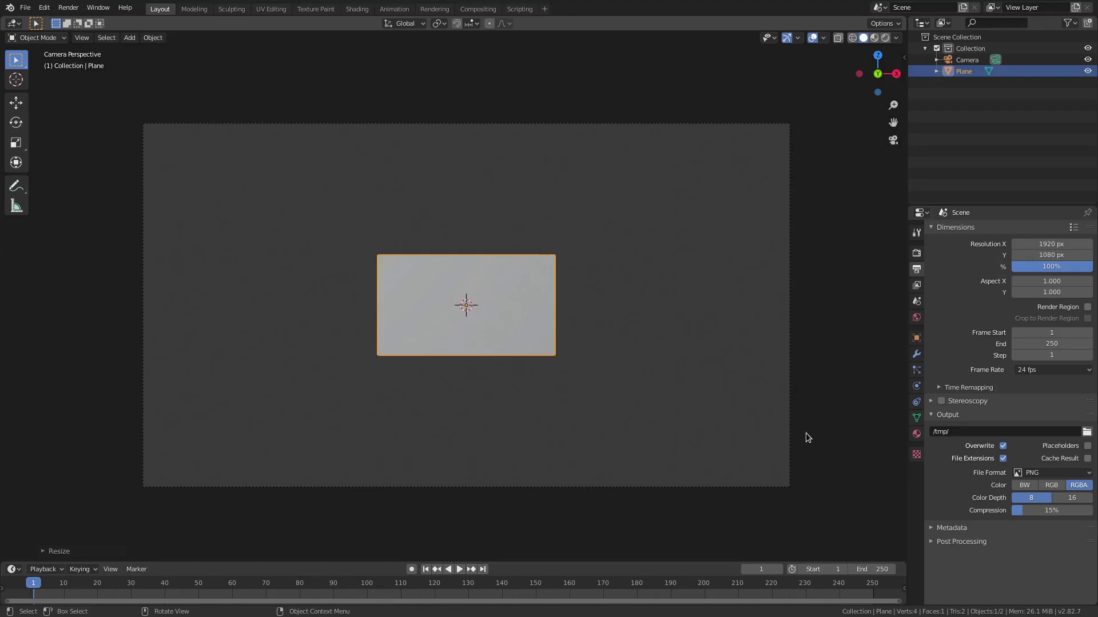
Step: Bring up the Shift+A Add menu and point to its Image entry
{"action": "key", "text": "shift+a"}
{"action": "mouse_move", "coordinate": [601, 351]}
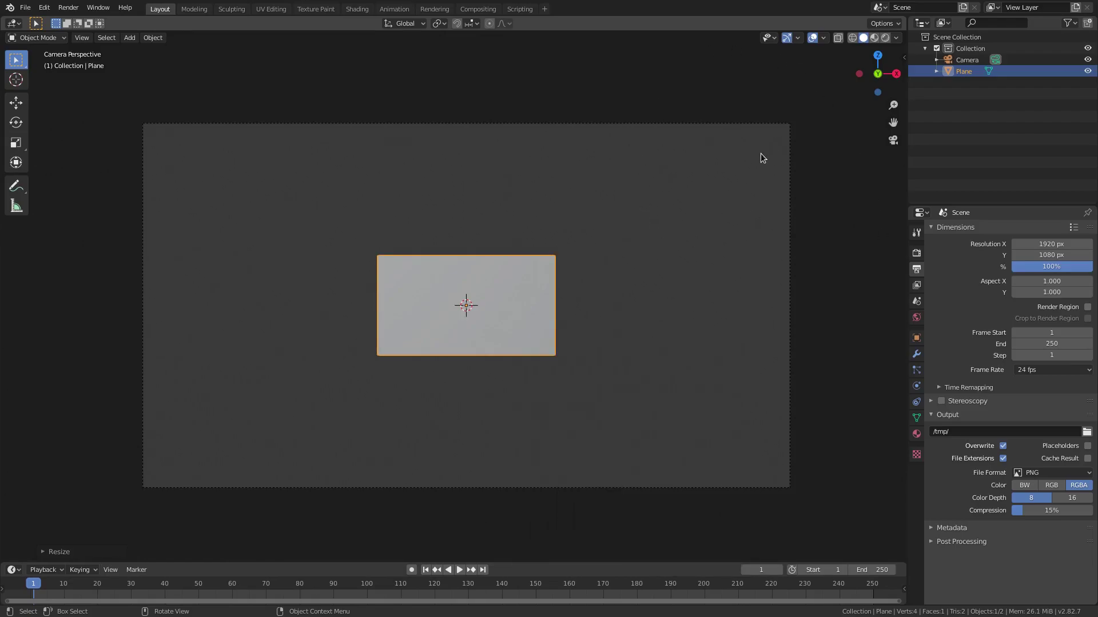
{"action": "key", "text": "shift+a"}
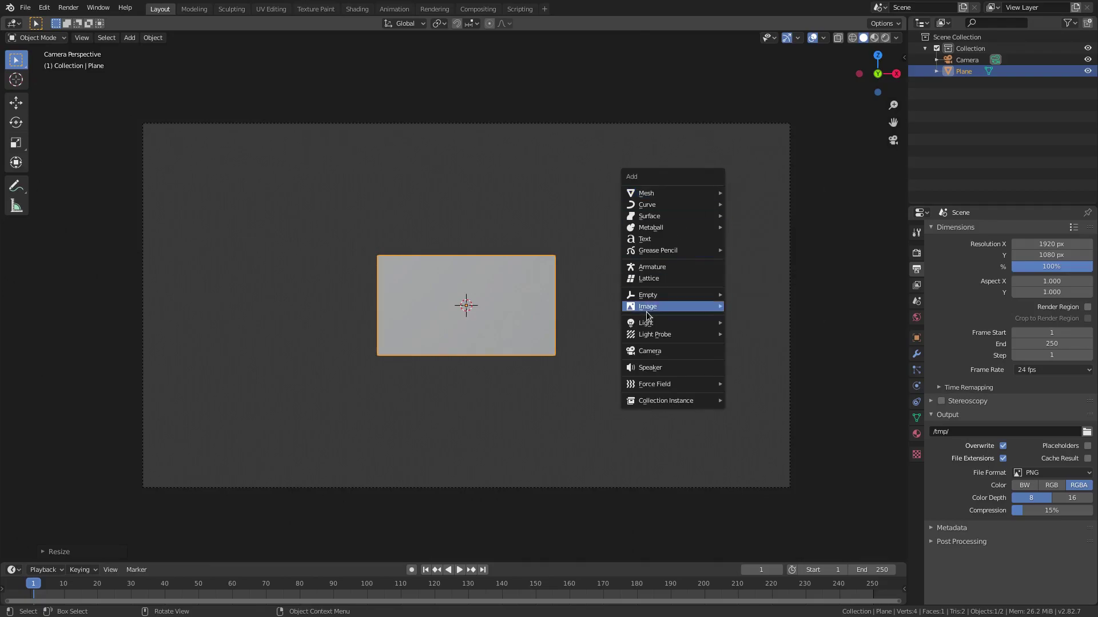
{"action": "mouse_move", "coordinate": [648, 316]}
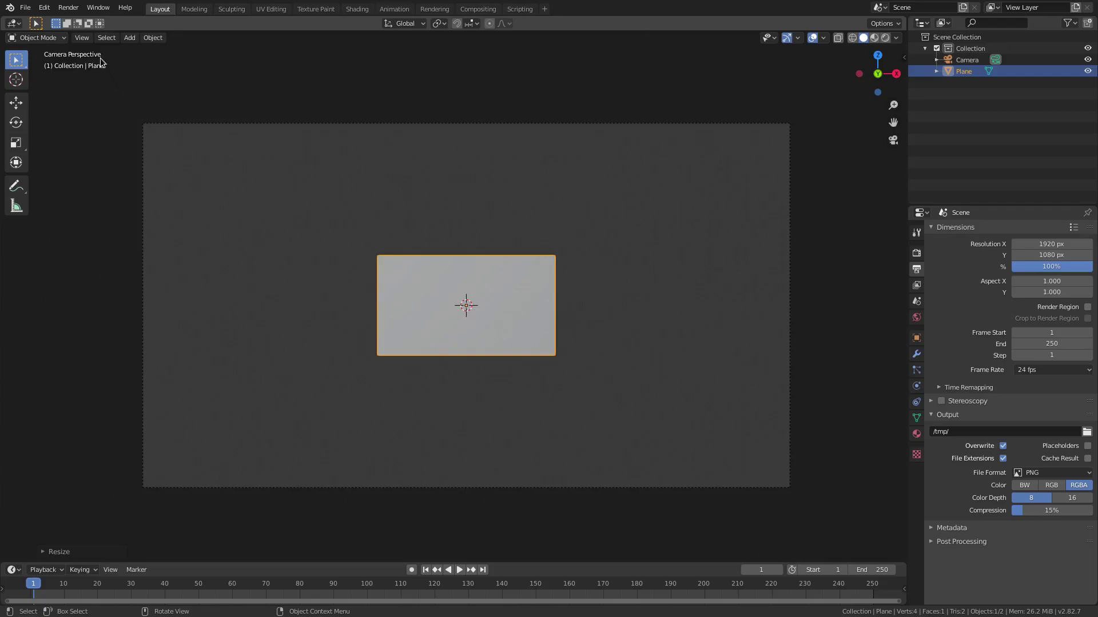
{"action": "left_click", "coordinate": [44, 7]}
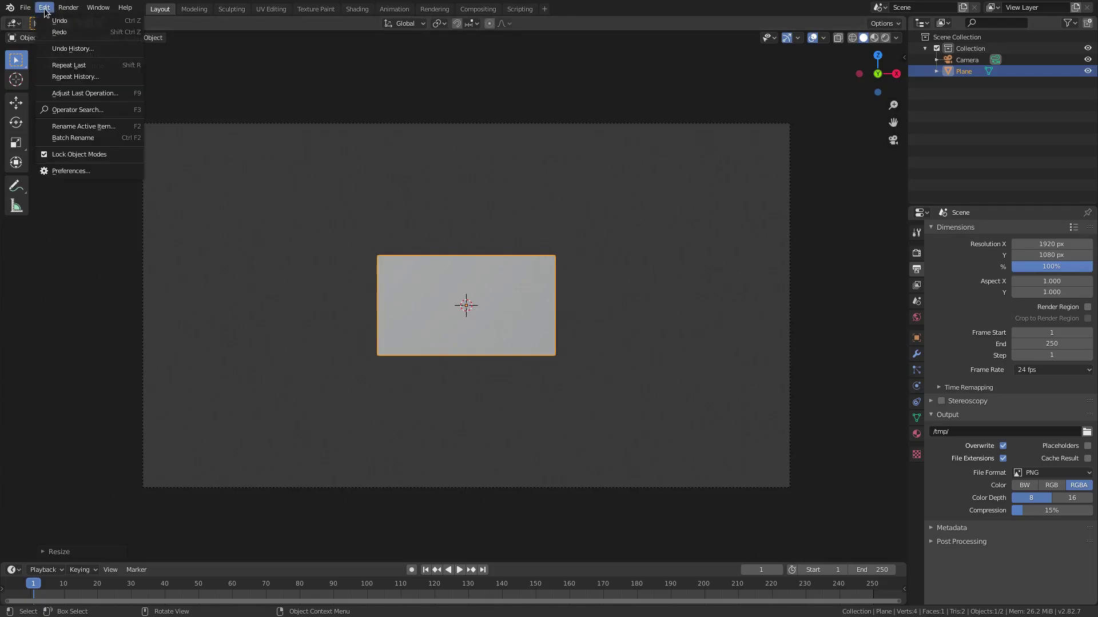
{"action": "left_click", "coordinate": [97, 170]}
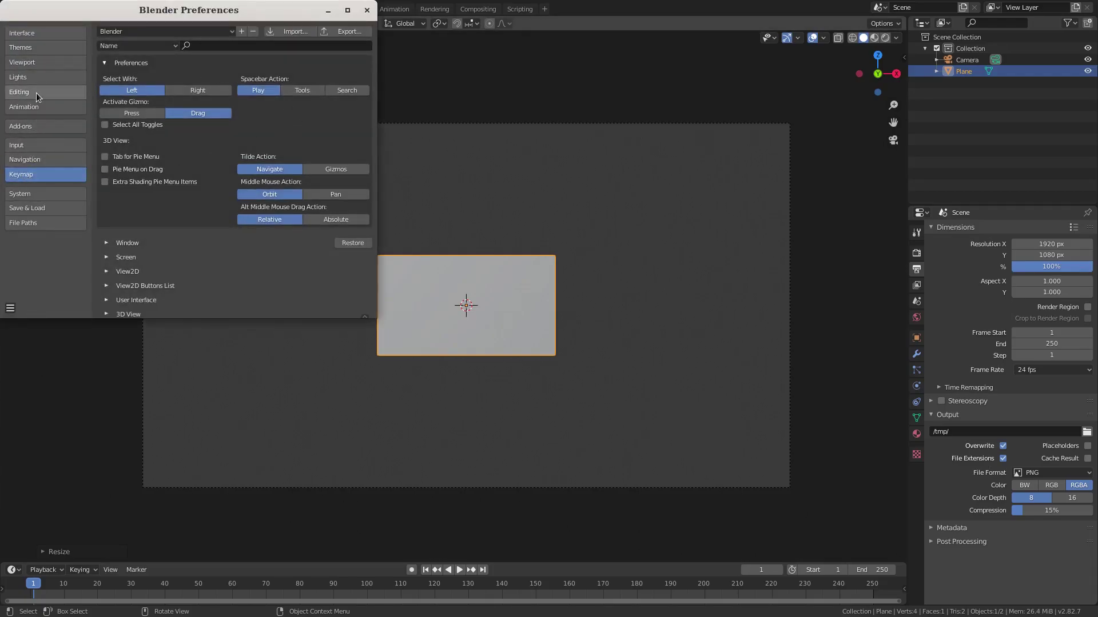
{"action": "left_click", "coordinate": [49, 123]}
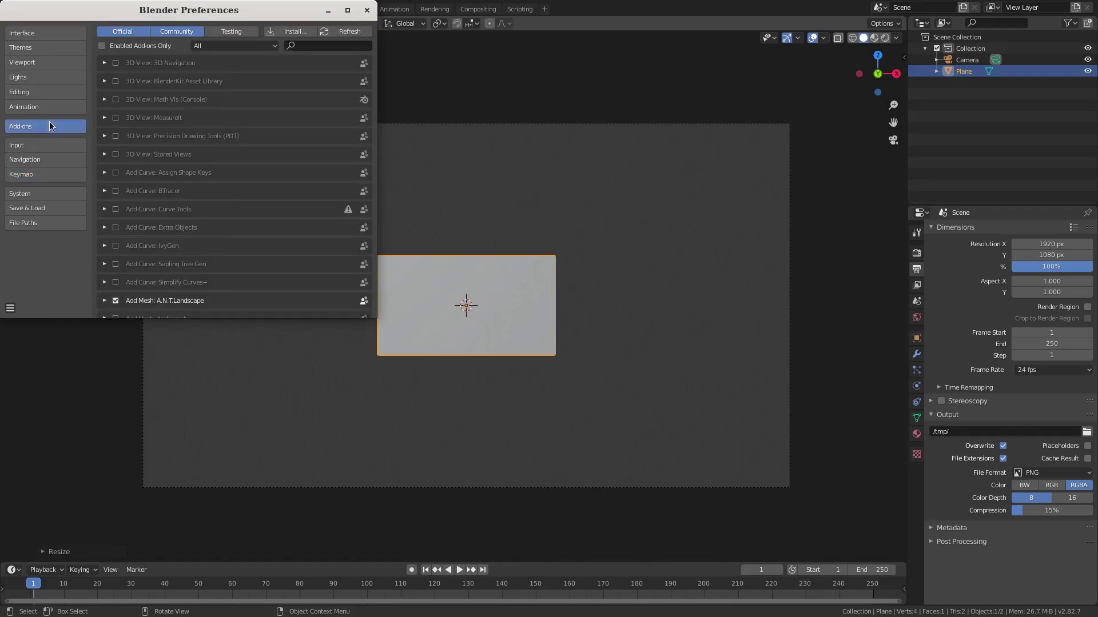
{"action": "left_click", "coordinate": [333, 45]}
{"action": "type", "text": "image"}
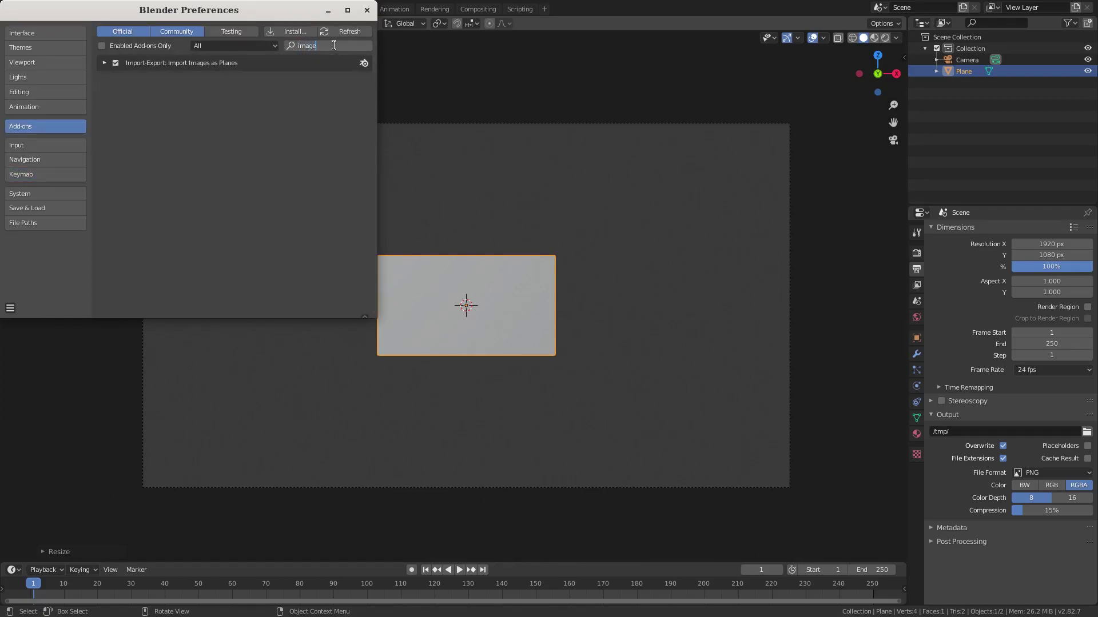
{"action": "key", "text": "Return"}
{"action": "left_click", "coordinate": [104, 62]}
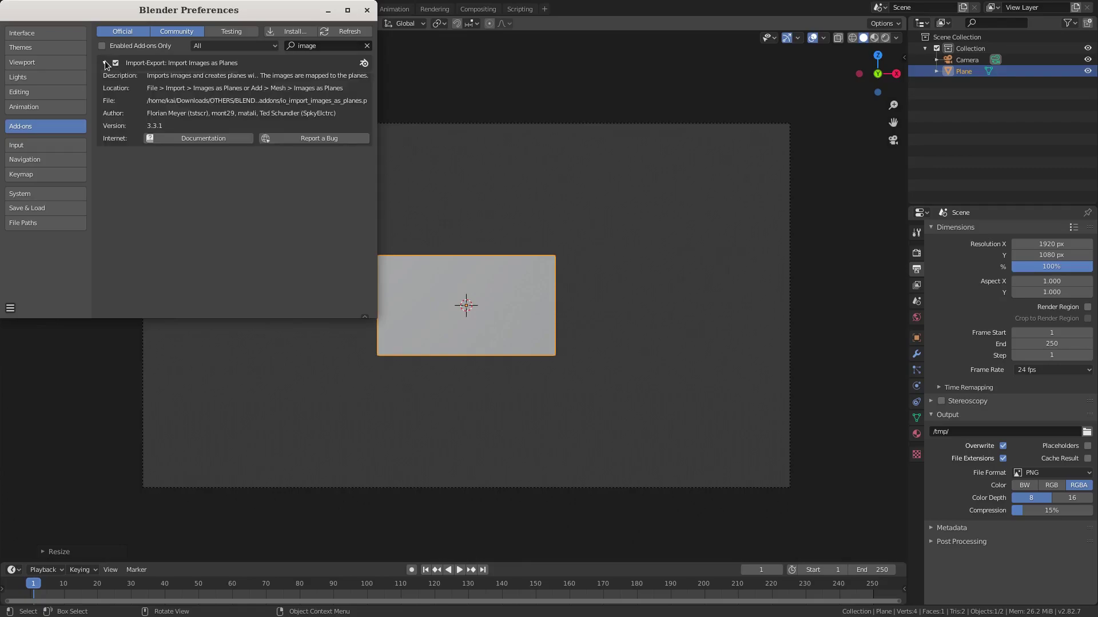
{"action": "left_click", "coordinate": [105, 61]}
{"action": "left_click", "coordinate": [116, 63]}
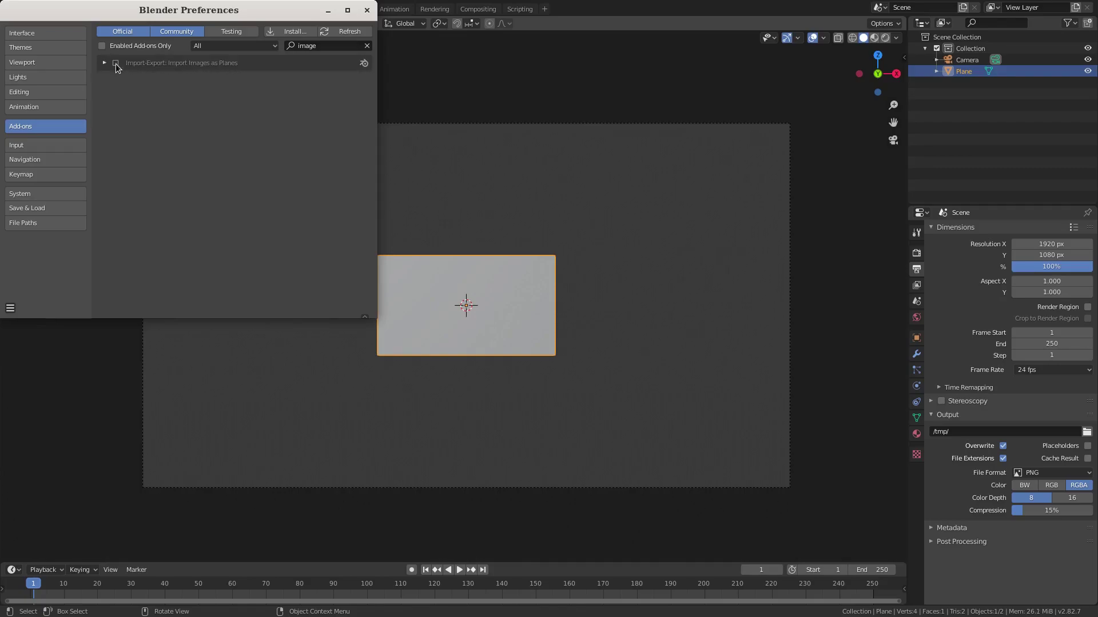
{"action": "left_click", "coordinate": [366, 10]}
{"action": "key", "text": "shift+a"}
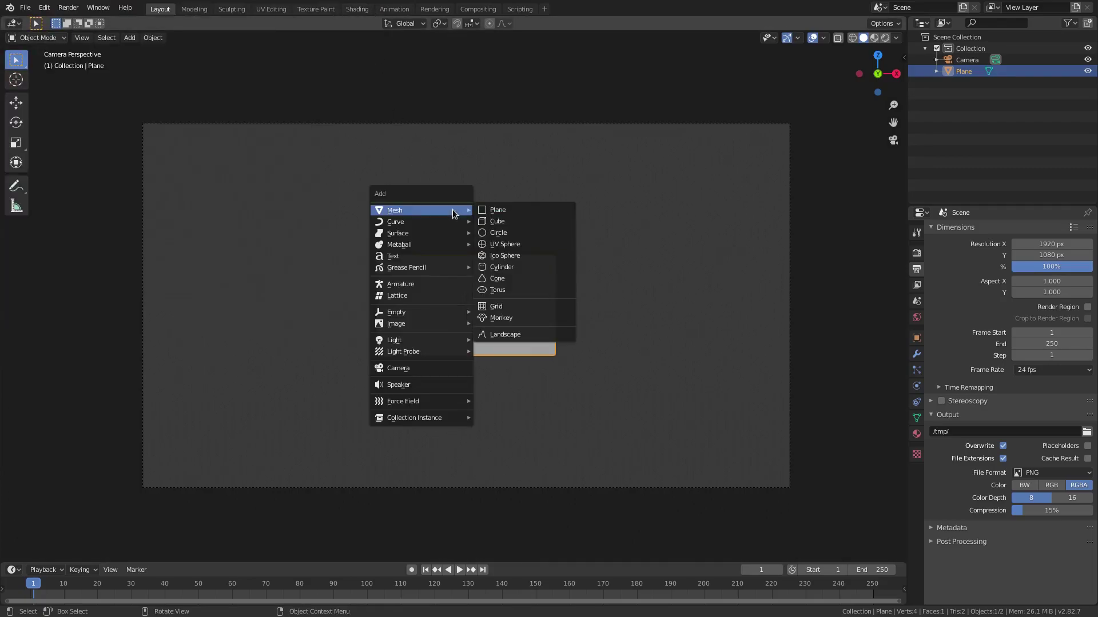
{"action": "mouse_move", "coordinate": [445, 323]}
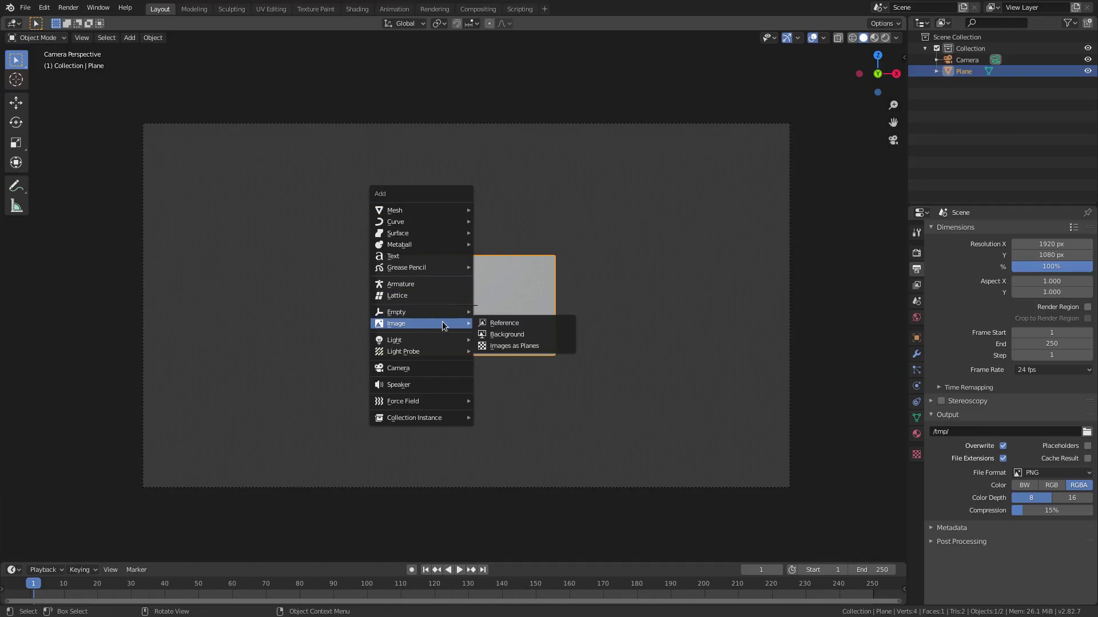
{"action": "left_click", "coordinate": [542, 346]}
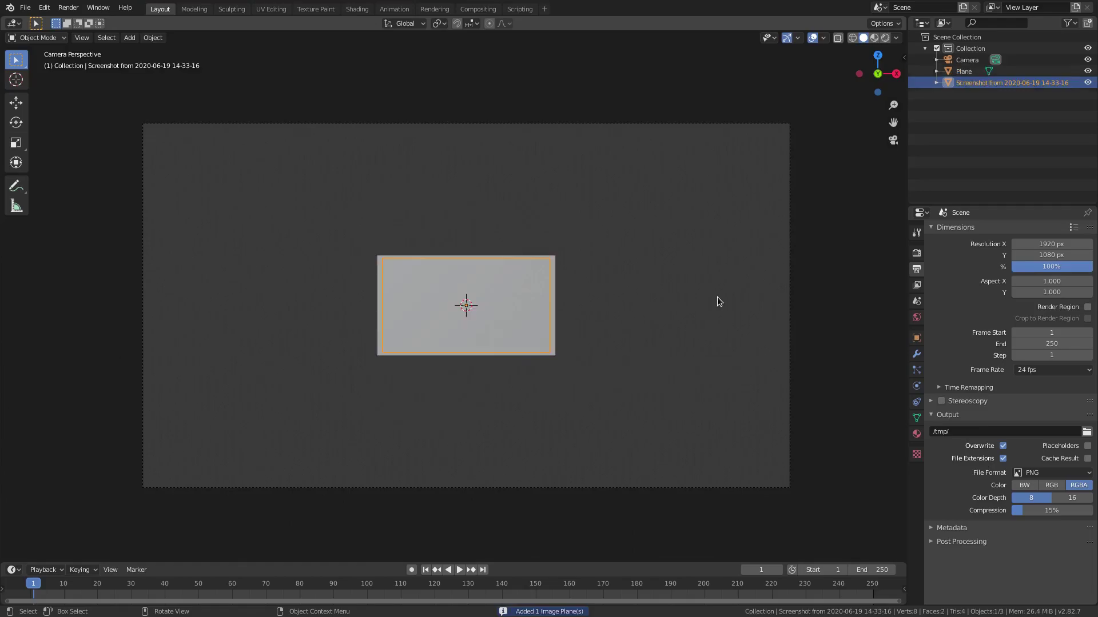
{"action": "scroll", "coordinate": [490, 303], "scroll_direction": "up", "scroll_amount": 3}
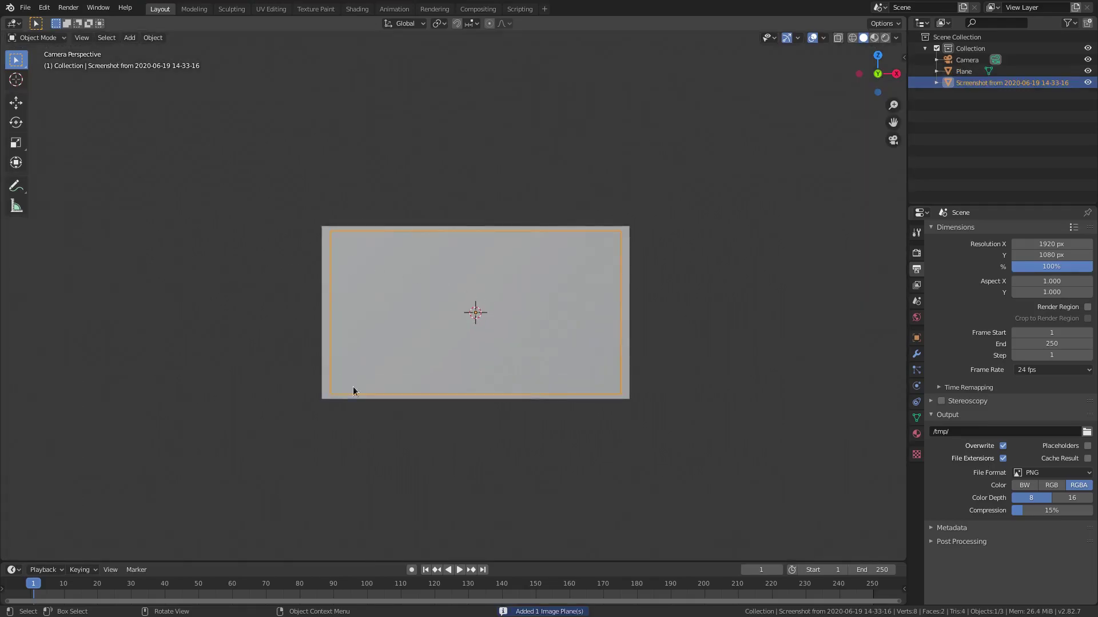
{"action": "left_click", "coordinate": [878, 38]}
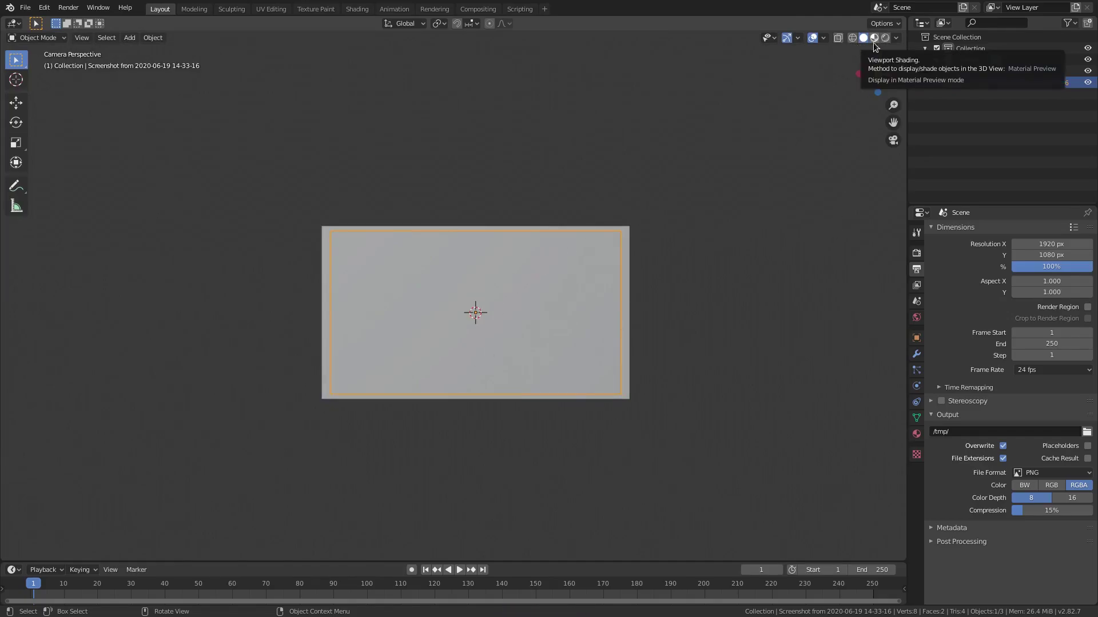
Step: Enlarge the screenshot plane in two scaling passes so it fills the camera frame
{"action": "scroll", "coordinate": [549, 352], "scroll_direction": "up", "scroll_amount": 4}
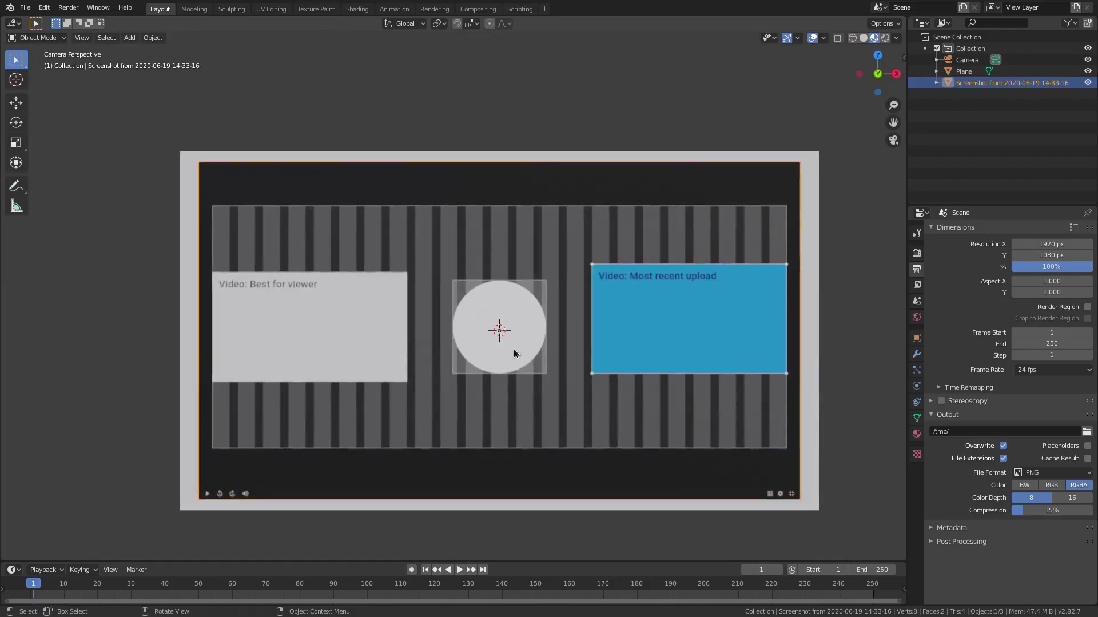
{"action": "middle_click_drag", "start_coordinate": [657, 331], "coordinate": [625, 307], "text": "shift"}
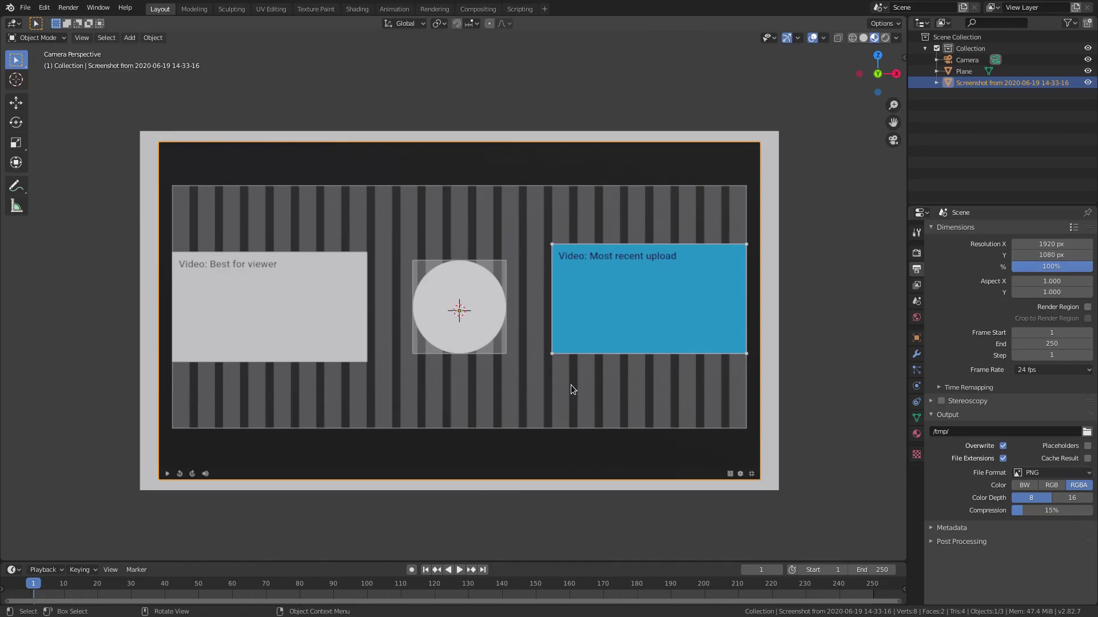
{"action": "key", "text": "s"}
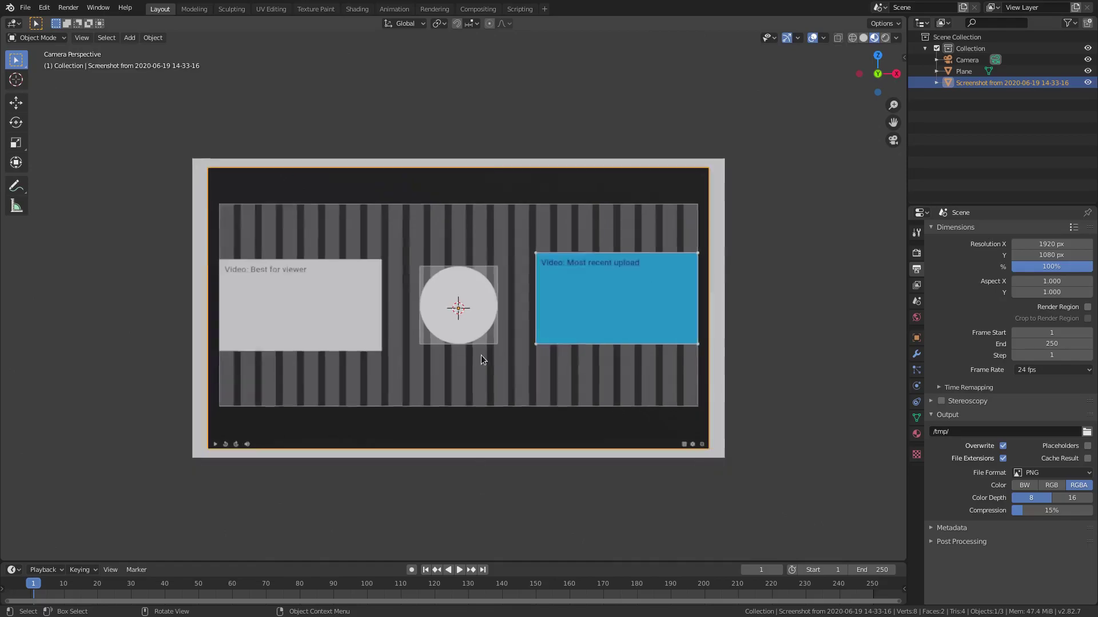
{"action": "left_click", "coordinate": [175, 327]}
{"action": "scroll", "coordinate": [343, 215], "scroll_direction": "up", "scroll_amount": 3}
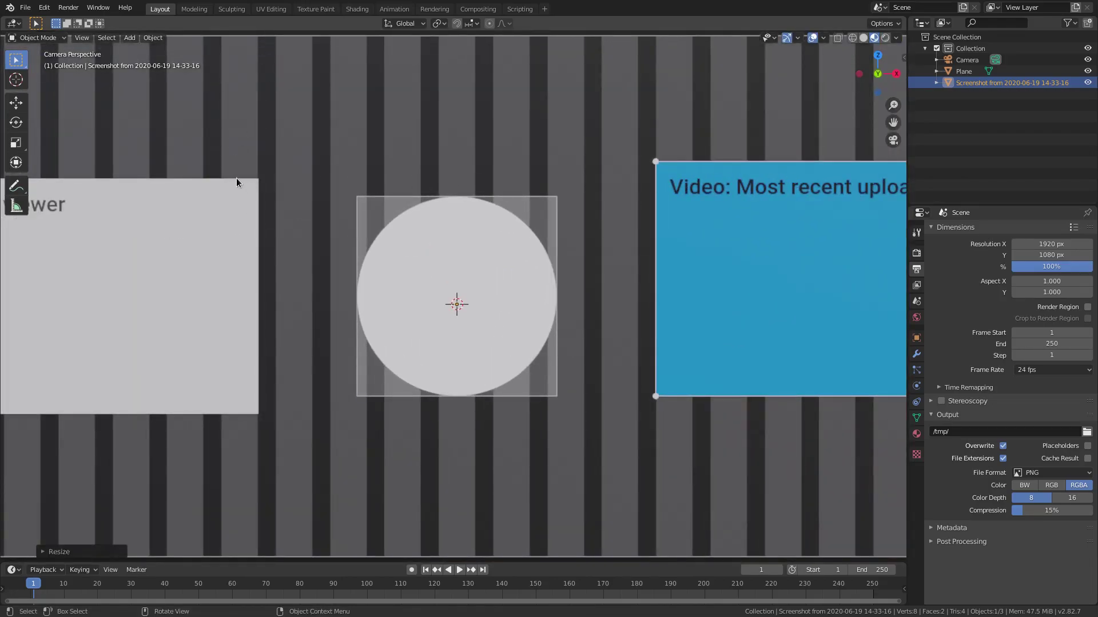
{"action": "scroll", "coordinate": [297, 220], "scroll_direction": "down", "scroll_amount": 6}
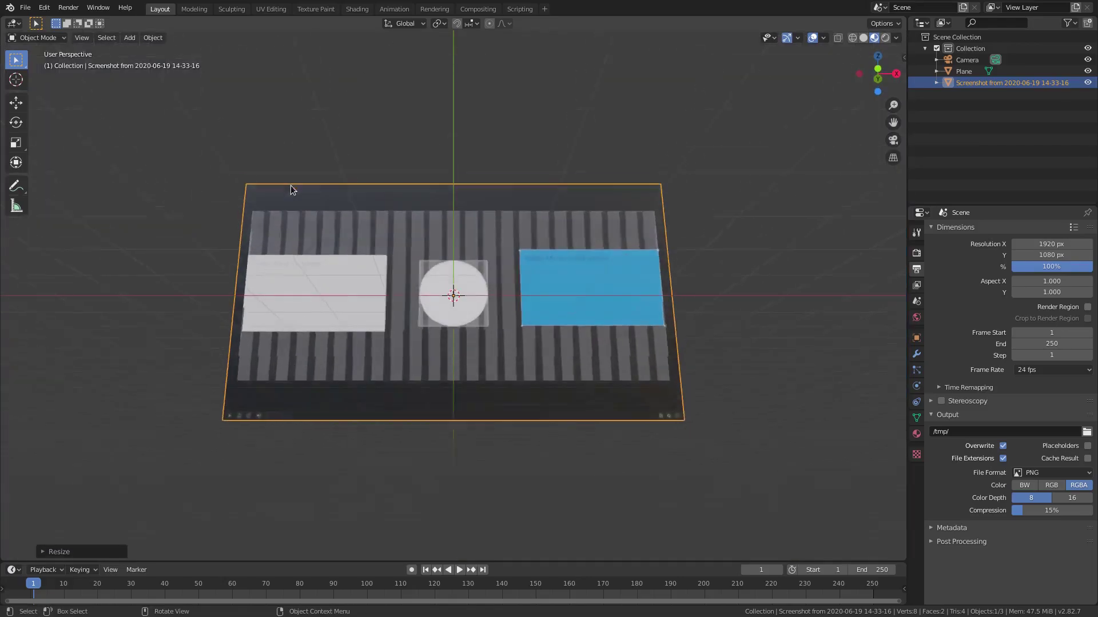
{"action": "scroll", "coordinate": [294, 189], "scroll_direction": "up", "scroll_amount": 6}
{"action": "middle_click_drag", "start_coordinate": [371, 274], "coordinate": [382, 118], "text": "shift"}
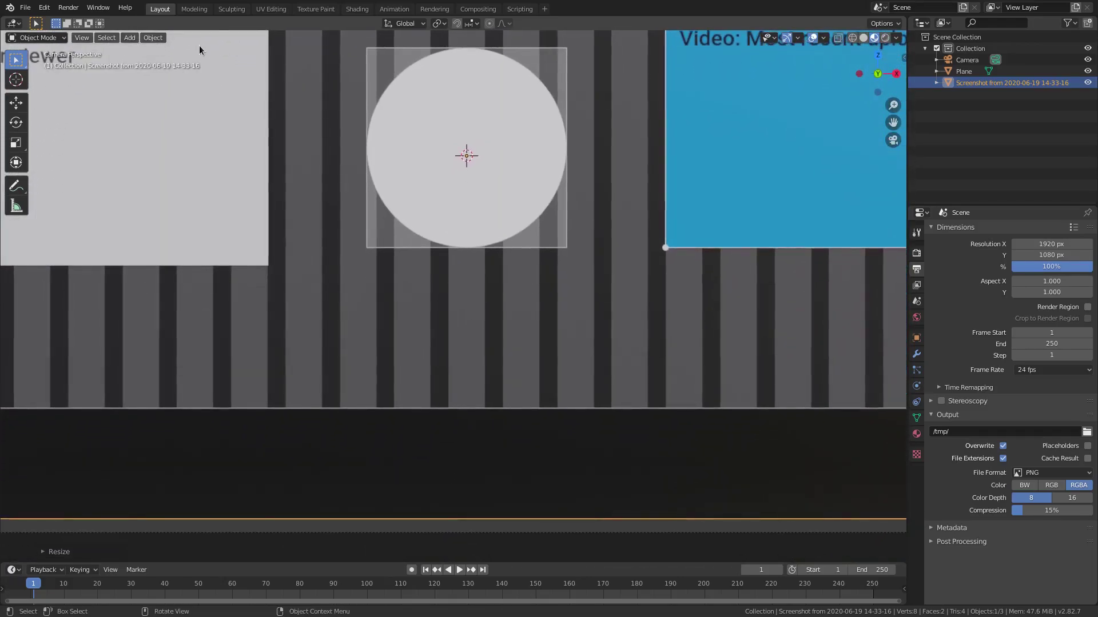
{"action": "scroll", "coordinate": [515, 74], "scroll_direction": "up", "scroll_amount": 2, "text": "shift"}
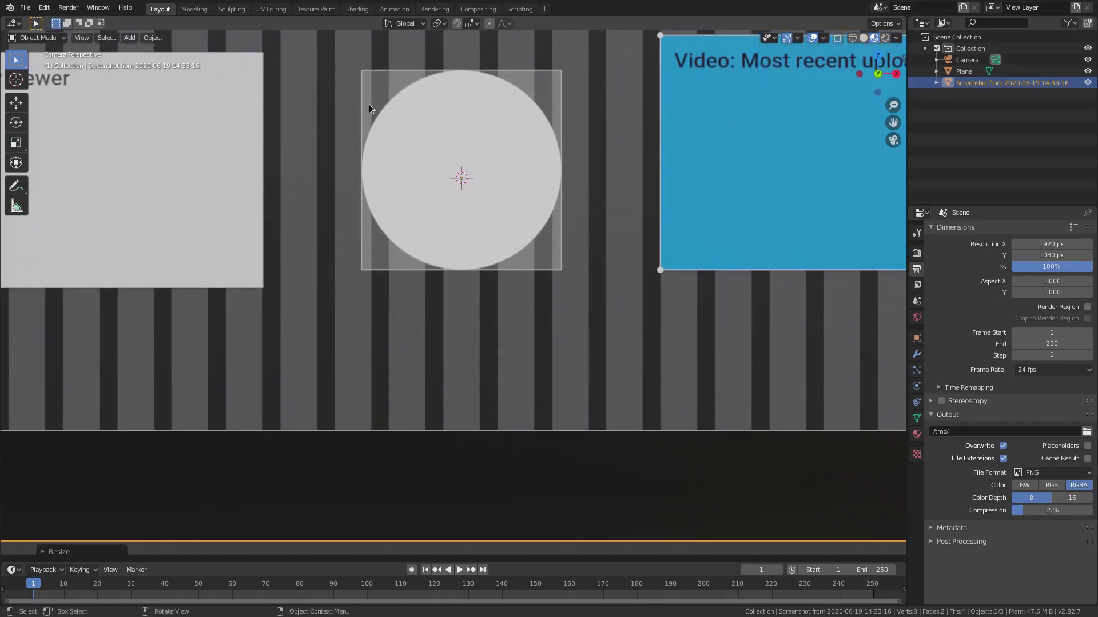
{"action": "scroll", "coordinate": [488, 239], "scroll_direction": "down", "scroll_amount": 4}
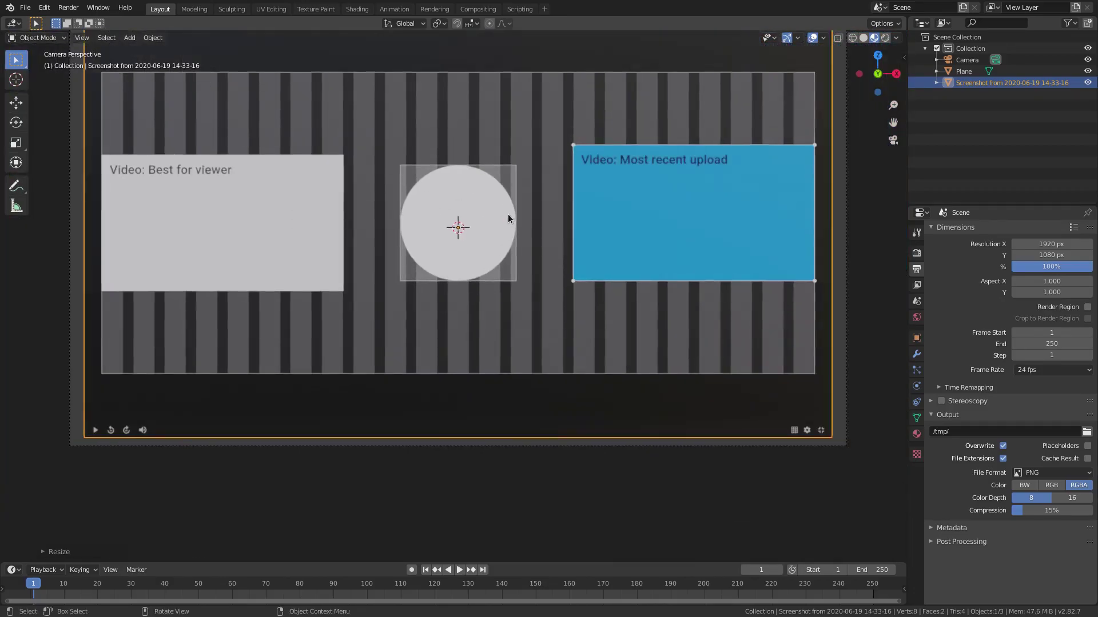
{"action": "scroll", "coordinate": [522, 189], "scroll_direction": "up", "scroll_amount": 4, "text": "shift"}
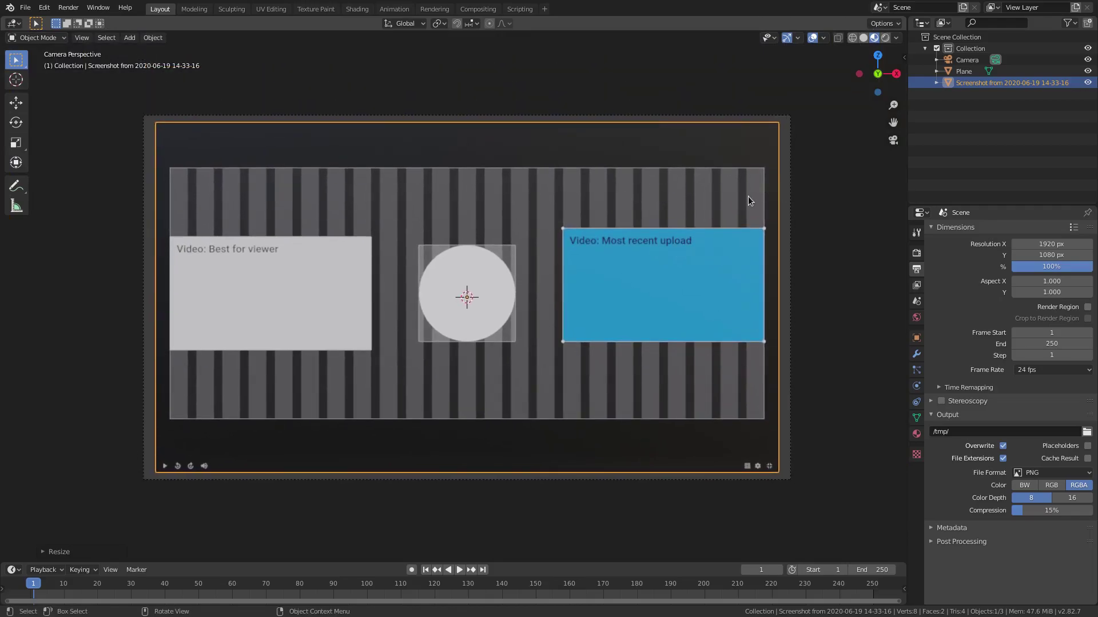
{"action": "key", "text": "s"}
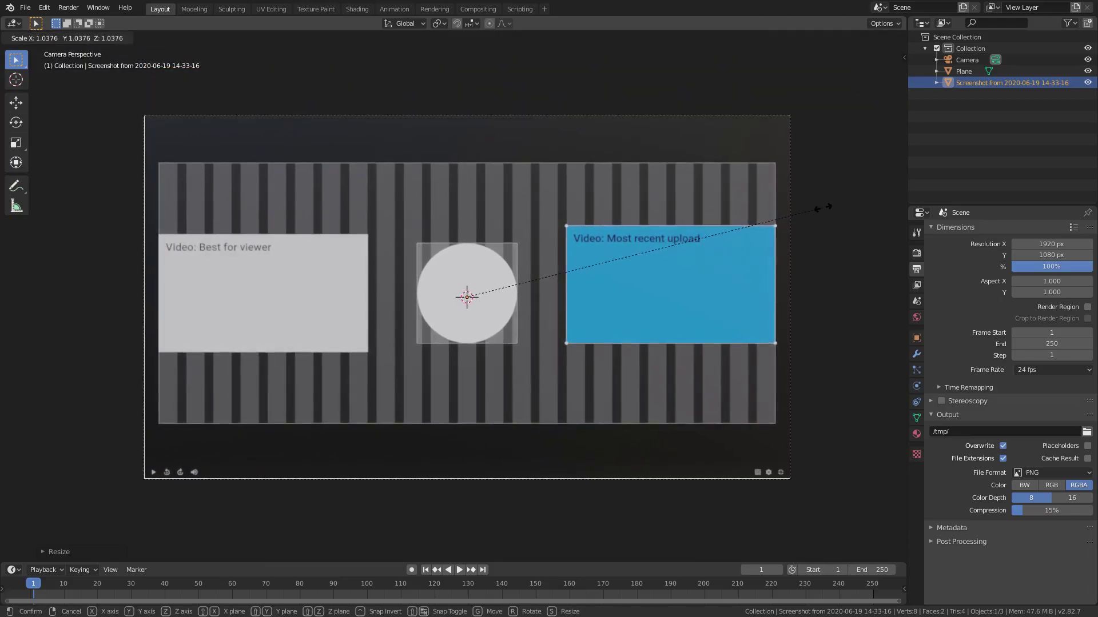
{"action": "left_click", "coordinate": [822, 206]}
Step: Cancel a further rescale, keeping the current size, and recentre the camera frame
{"action": "middle_click_drag", "start_coordinate": [752, 307], "coordinate": [561, 177], "text": "shift"}
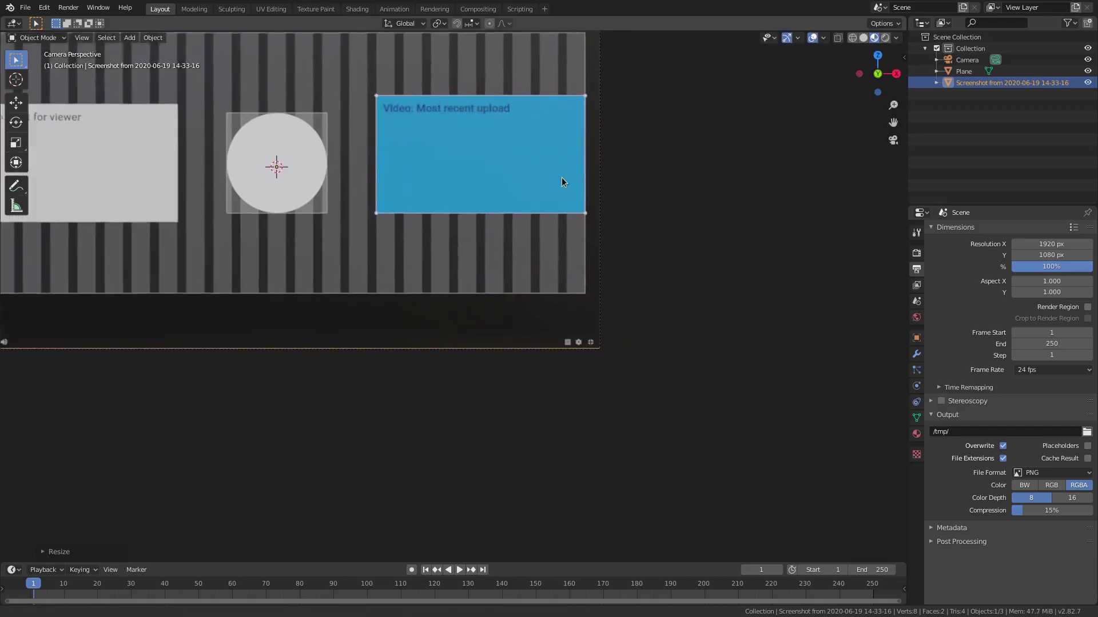
{"action": "scroll", "coordinate": [562, 182], "scroll_direction": "up", "scroll_amount": 15}
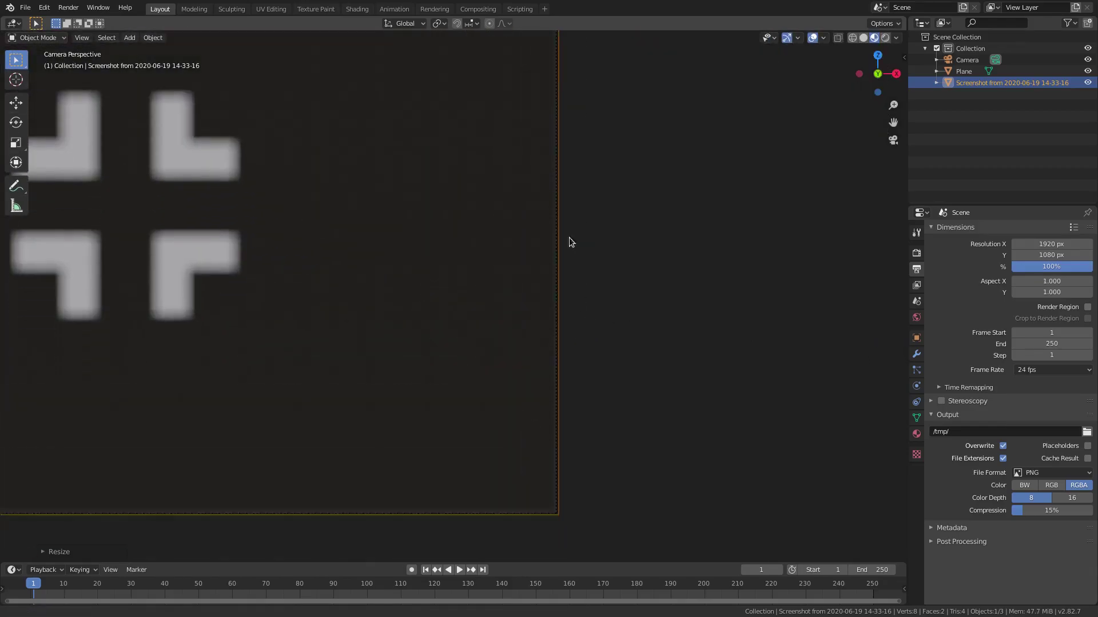
{"action": "scroll", "coordinate": [570, 242], "scroll_direction": "down", "scroll_amount": 5}
{"action": "key", "text": "s"}
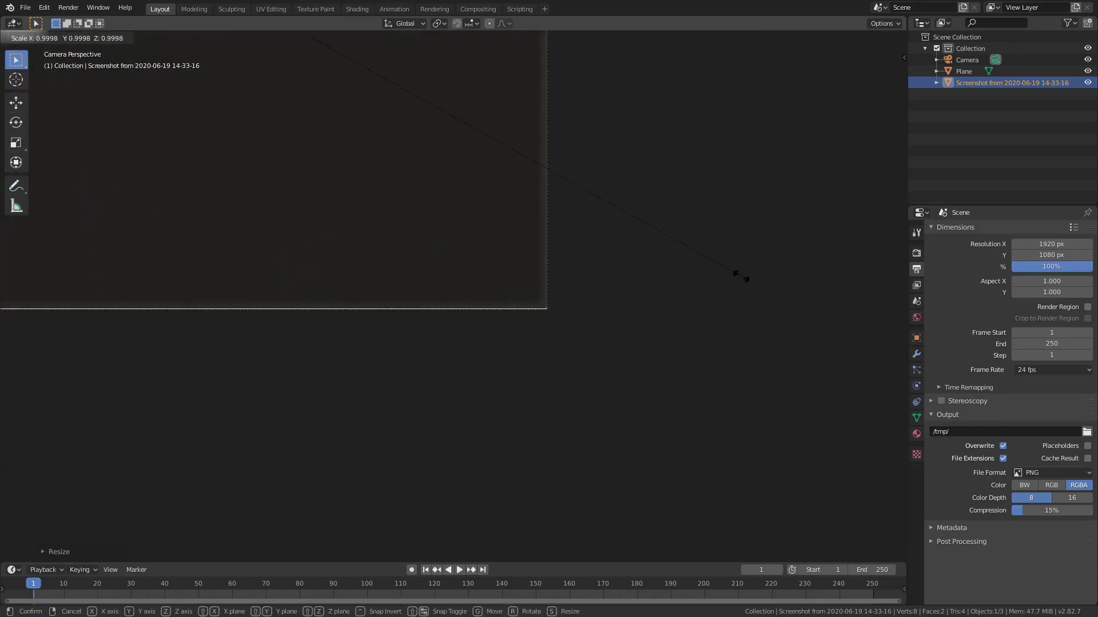
{"action": "right_click", "coordinate": [741, 276]}
{"action": "scroll", "coordinate": [684, 295], "scroll_direction": "down", "scroll_amount": 8}
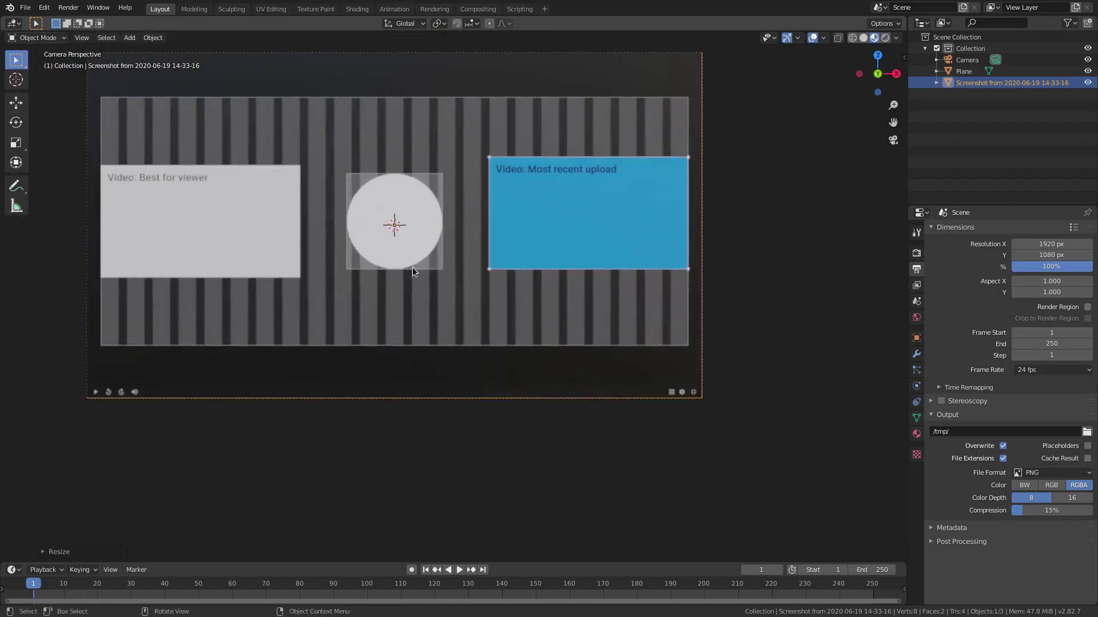
{"action": "middle_click_drag", "start_coordinate": [412, 266], "coordinate": [496, 317], "text": "shift"}
{"action": "scroll", "coordinate": [483, 286], "scroll_direction": "up", "scroll_amount": 2}
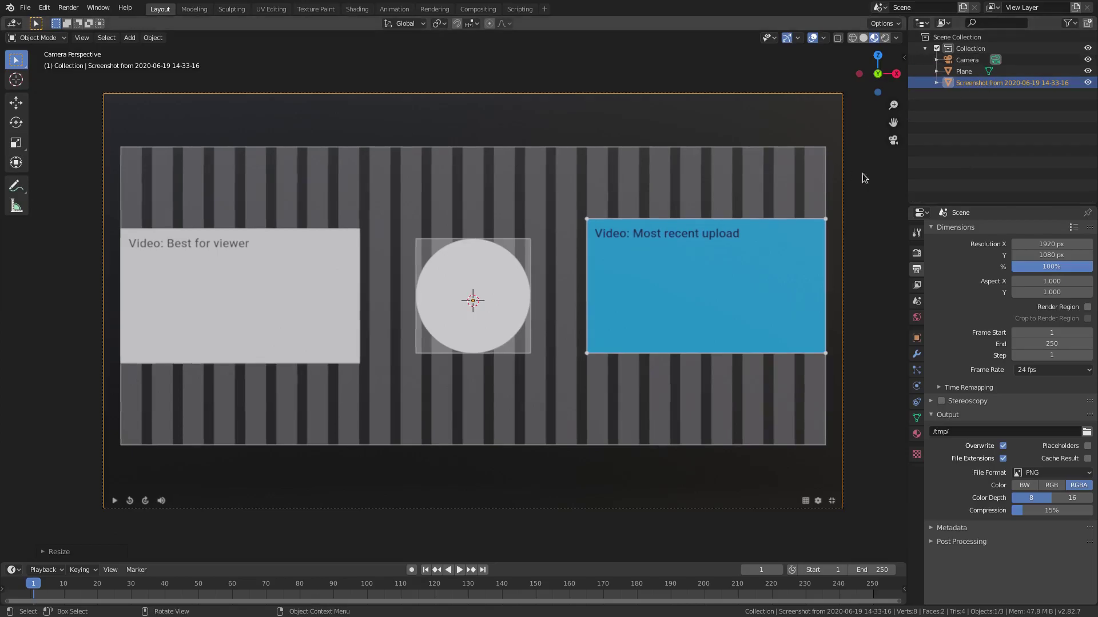
Step: Set the camera's lens type to Orthographic and return to camera view
{"action": "left_click", "coordinate": [967, 60]}
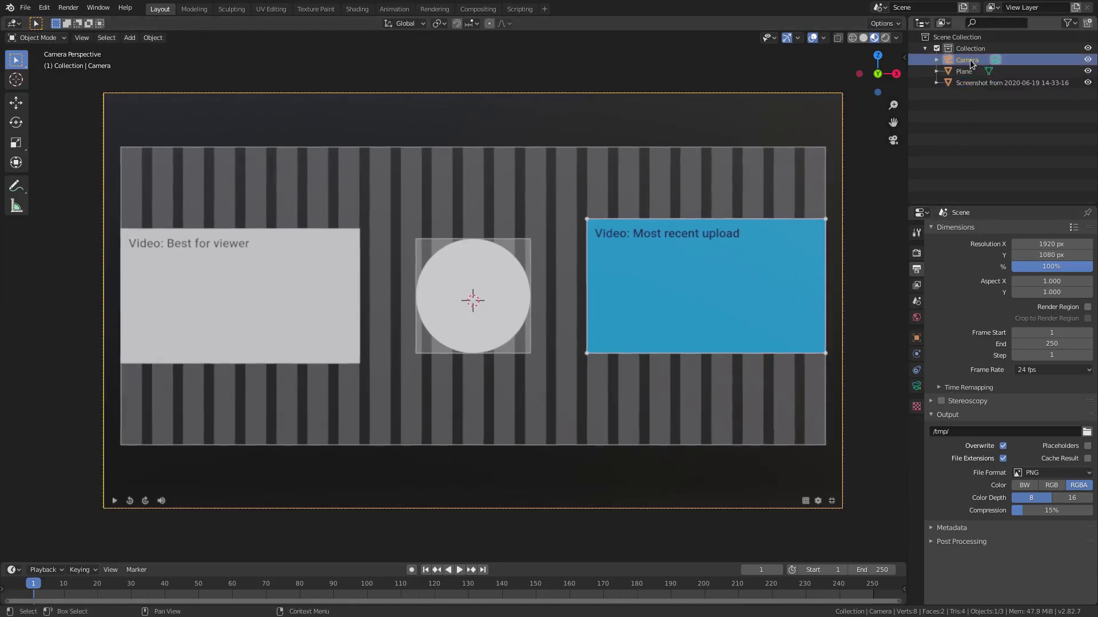
{"action": "left_click", "coordinate": [916, 387]}
{"action": "key", "text": "KP_0"}
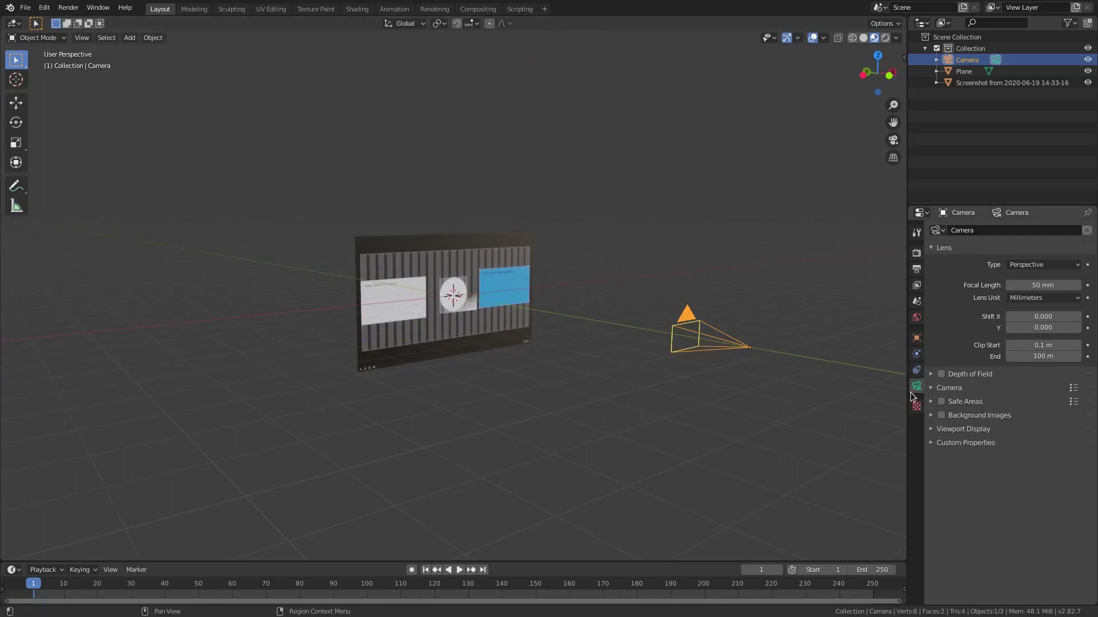
{"action": "left_click", "coordinate": [1070, 267]}
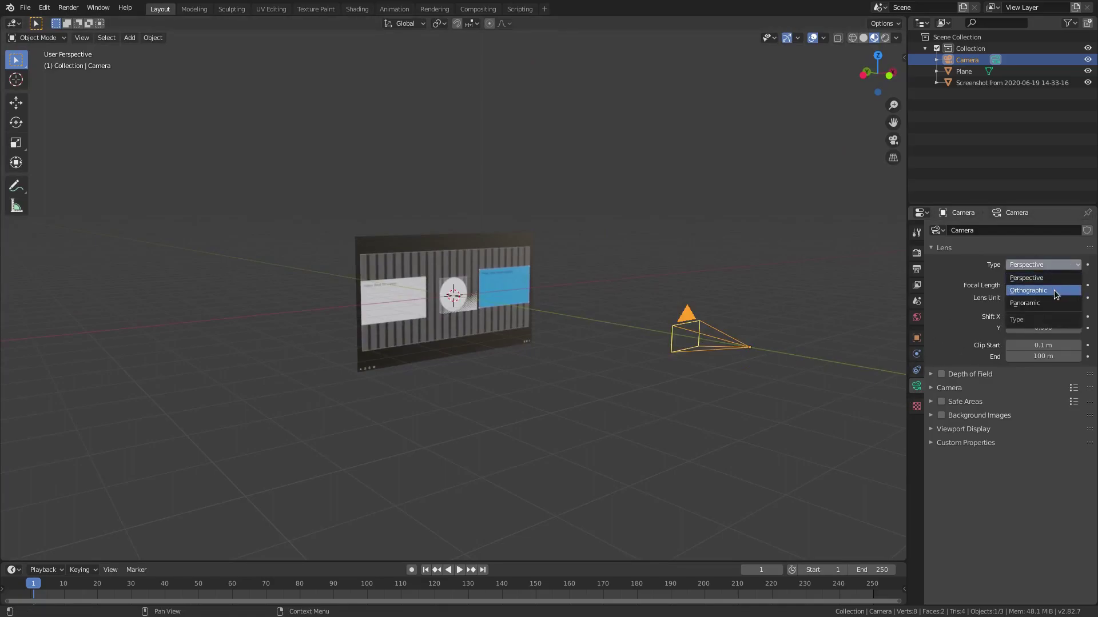
{"action": "left_click", "coordinate": [1037, 279]}
{"action": "key", "text": "KP_0"}
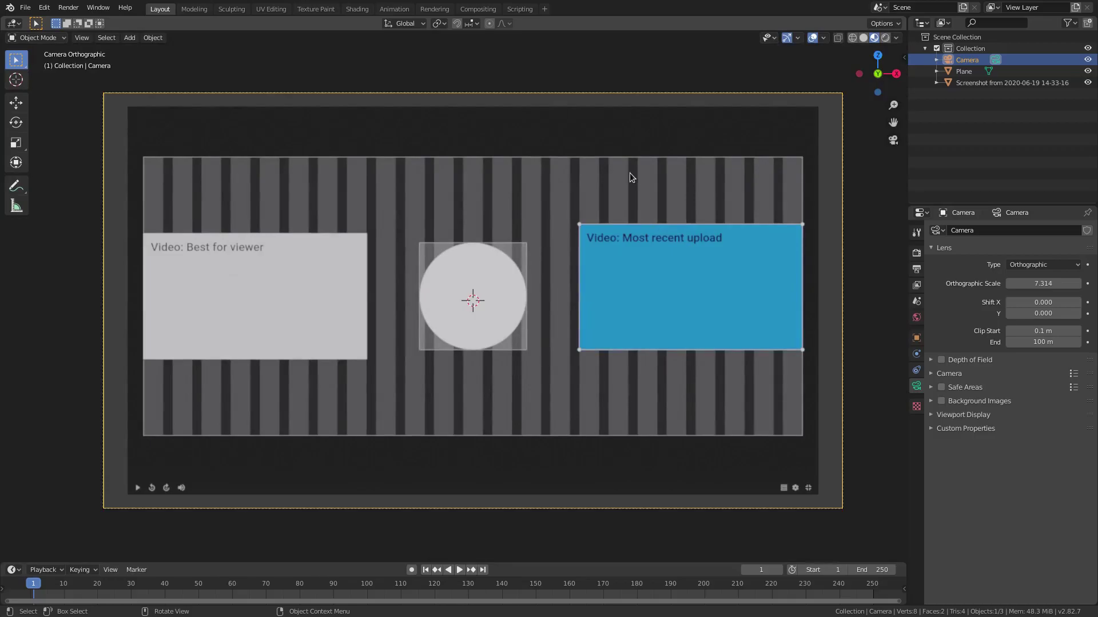
Step: Enlarge the screenshot plane by about 1.069
{"action": "left_click", "coordinate": [632, 177]}
{"action": "scroll", "coordinate": [747, 232], "scroll_direction": "up", "scroll_amount": 9}
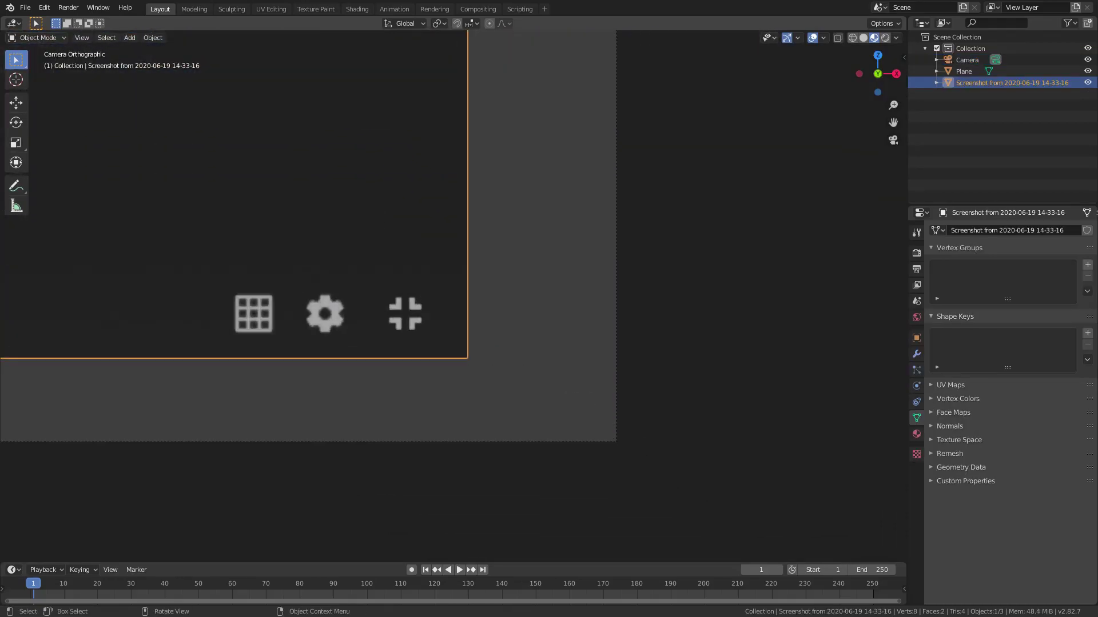
{"action": "key", "text": "s"}
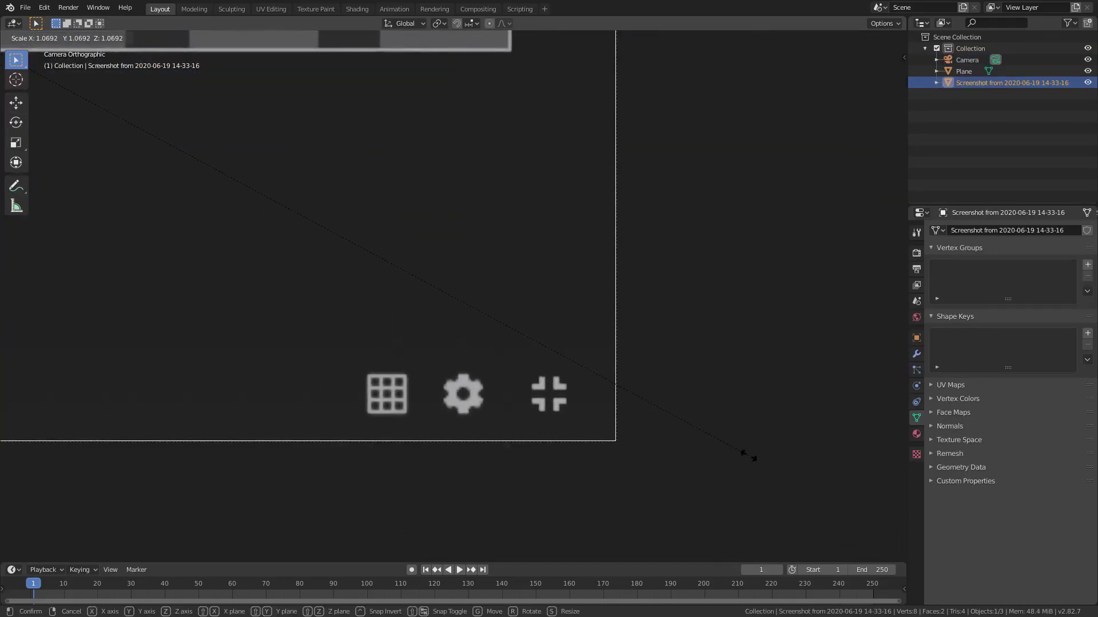
{"action": "left_click", "coordinate": [750, 456]}
{"action": "scroll", "coordinate": [742, 458], "scroll_direction": "down", "scroll_amount": 8}
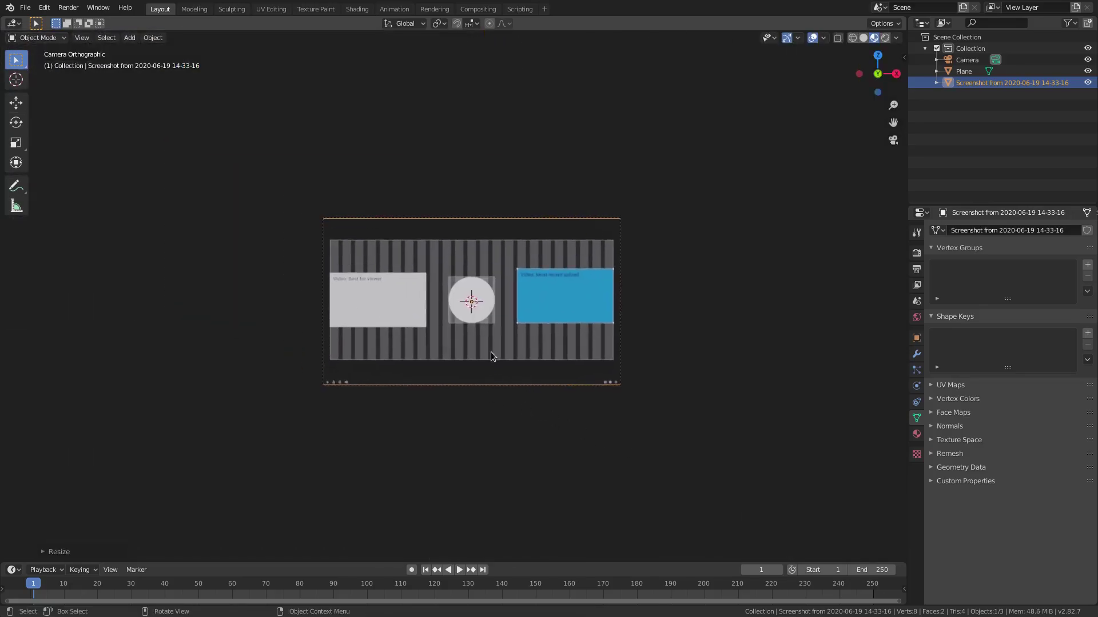
Step: Push the screenshot plane back along Y behind the gray plane
{"action": "key", "text": "g"}
{"action": "key", "text": "y"}
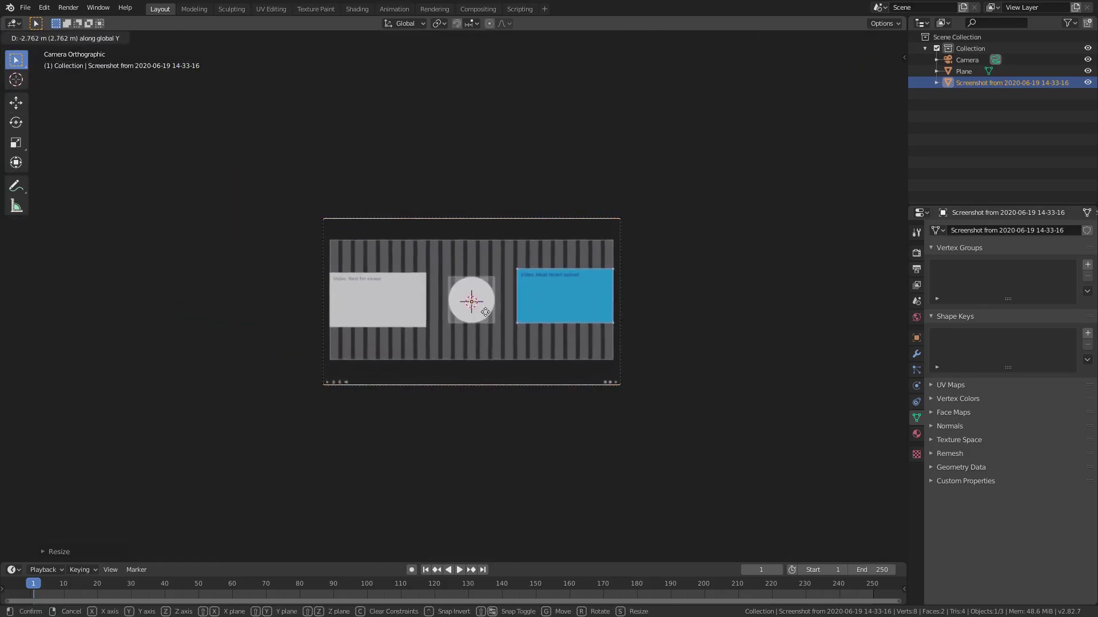
{"action": "left_click", "coordinate": [506, 371]}
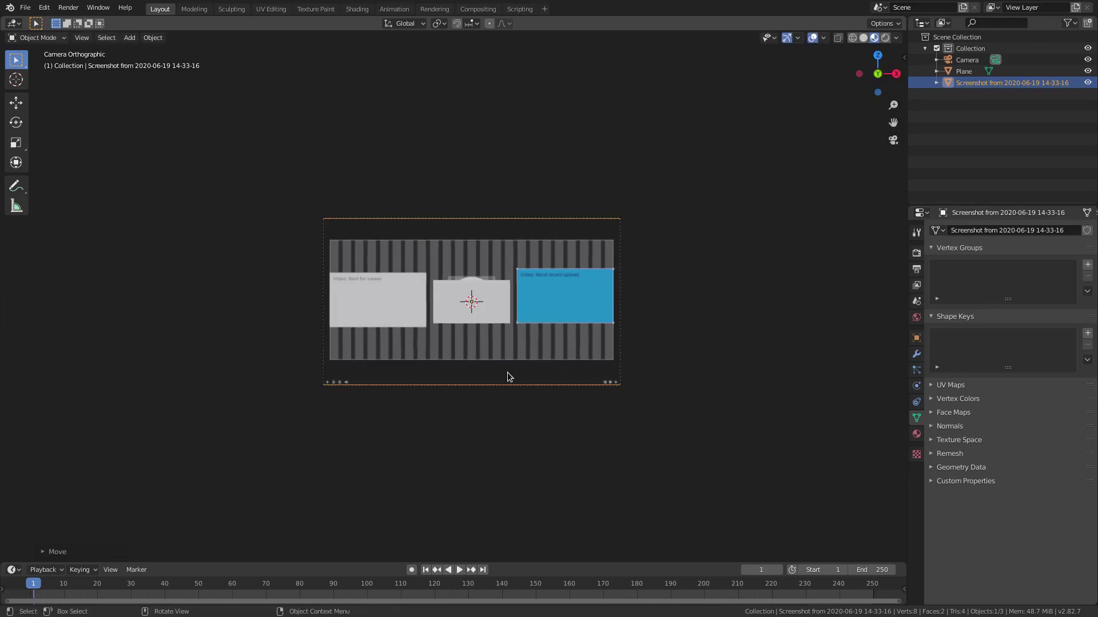
Step: Resize the gray plane and move it along X over the screenshot's left panel
{"action": "left_click", "coordinate": [472, 297]}
{"action": "scroll", "coordinate": [478, 306], "scroll_direction": "up", "scroll_amount": 4}
{"action": "key", "text": "s"}
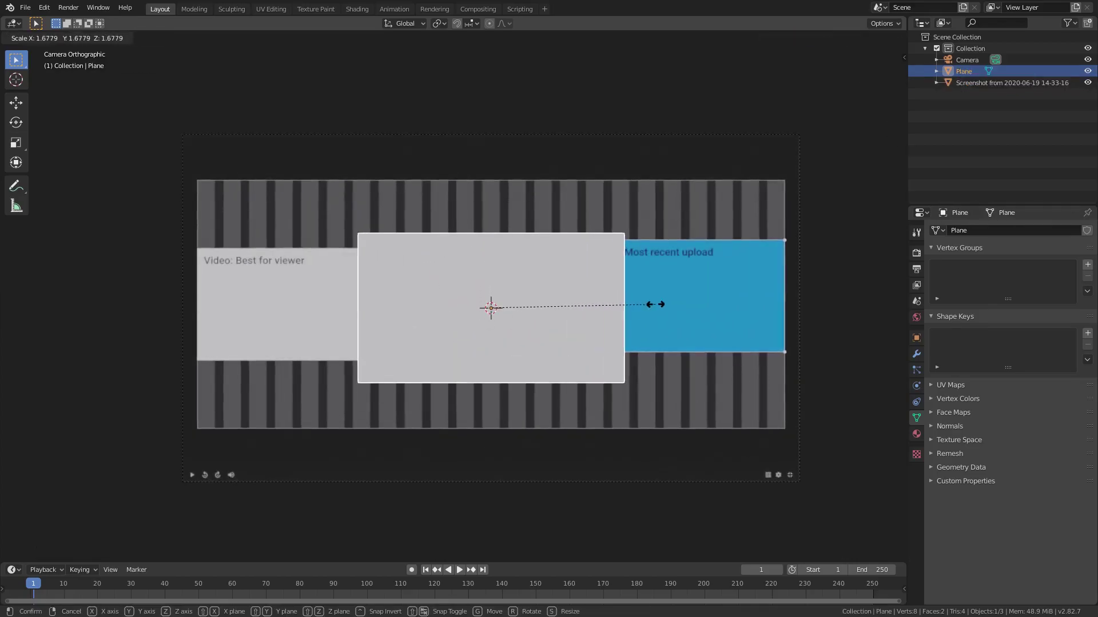
{"action": "left_click", "coordinate": [619, 302]}
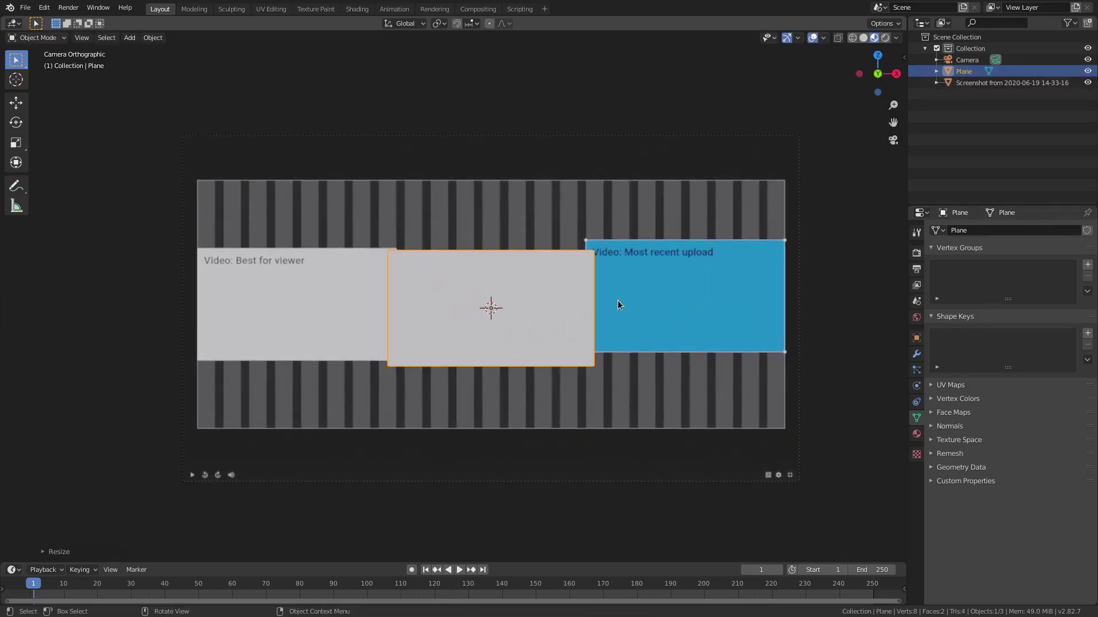
{"action": "key", "text": "g"}
{"action": "key", "text": "x"}
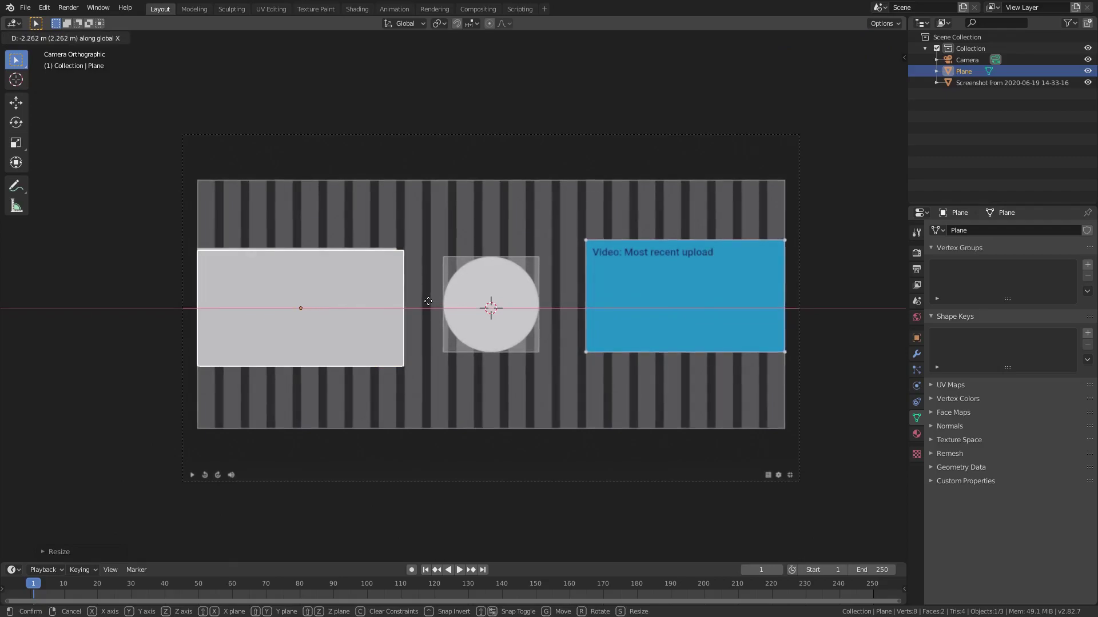
{"action": "left_click", "coordinate": [426, 301]}
{"action": "scroll", "coordinate": [361, 288], "scroll_direction": "up", "scroll_amount": 2}
{"action": "key", "text": "s"}
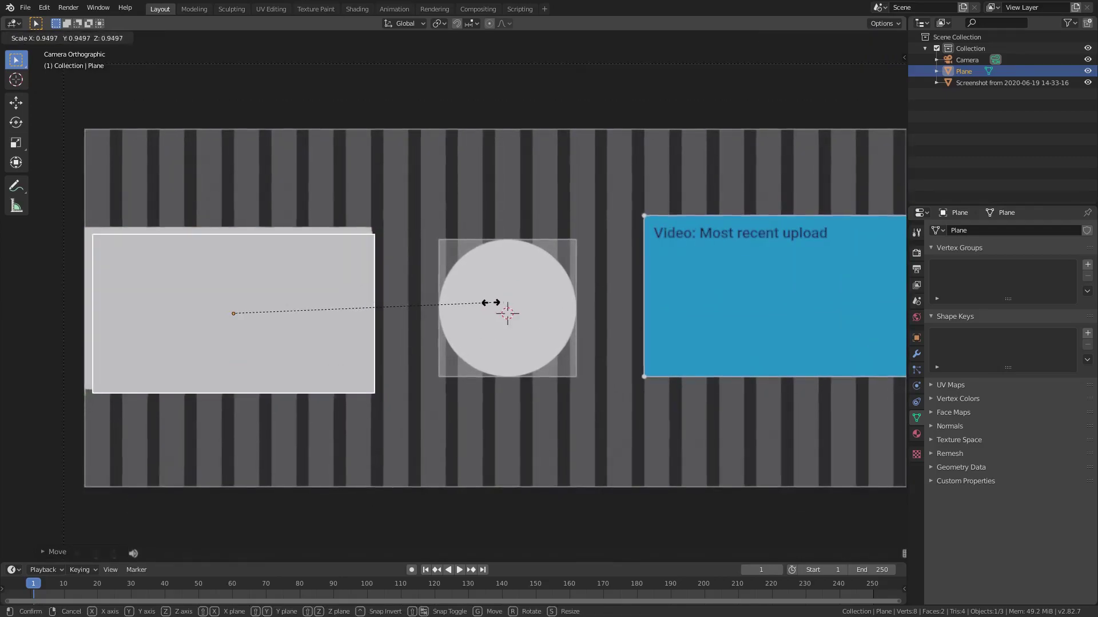
{"action": "left_click", "coordinate": [486, 303]}
Step: Fine-tune the left plane's X position and size to match the panel exactly
{"action": "key", "text": "g"}
{"action": "key", "text": "z"}
{"action": "key", "text": "Escape"}
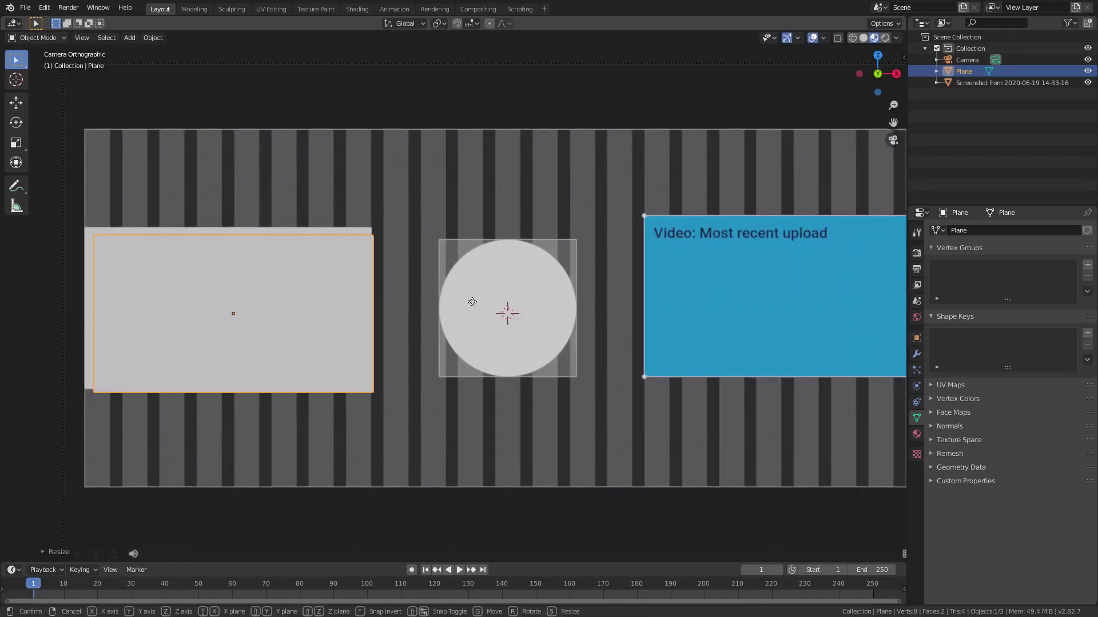
{"action": "key", "text": "g"}
{"action": "key", "text": "x"}
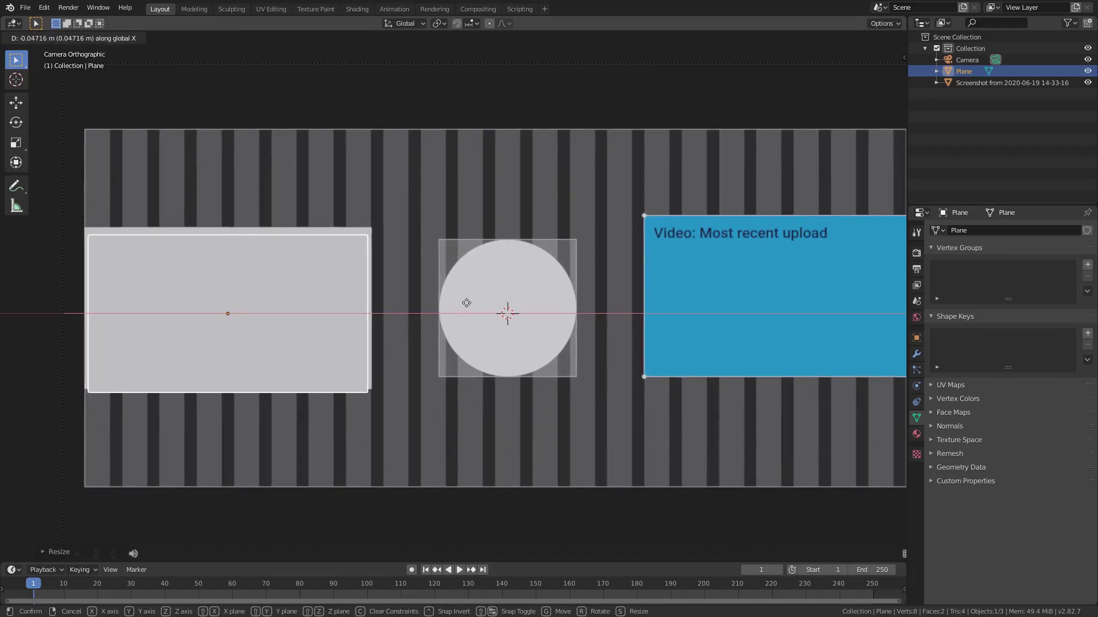
{"action": "left_click", "coordinate": [467, 303]}
{"action": "key", "text": "s"}
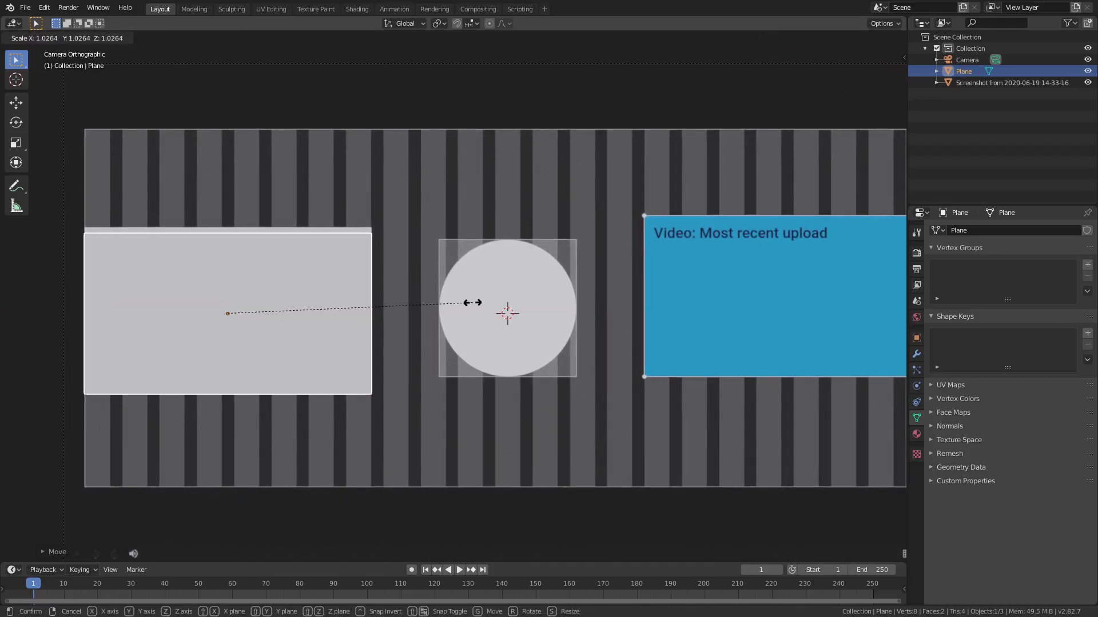
{"action": "left_click", "coordinate": [471, 302]}
{"action": "key", "text": "g"}
{"action": "key", "text": "x"}
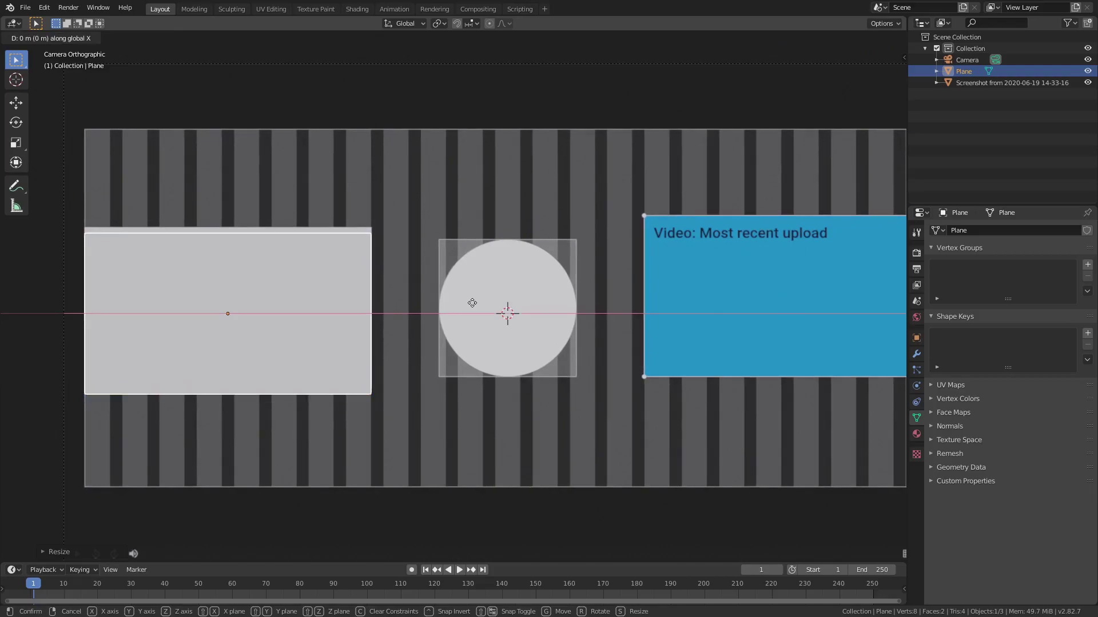
{"action": "left_click", "coordinate": [471, 303]}
{"action": "scroll", "coordinate": [337, 280], "scroll_direction": "up", "scroll_amount": 2}
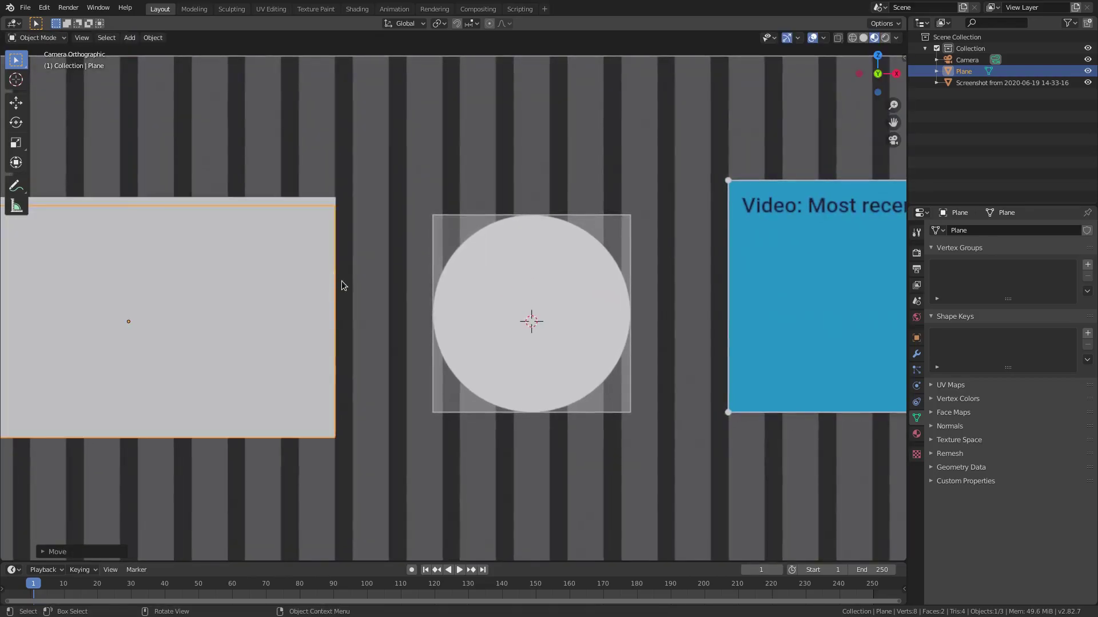
{"action": "scroll", "coordinate": [341, 284], "scroll_direction": "down", "scroll_amount": 5}
{"action": "scroll", "coordinate": [348, 282], "scroll_direction": "up", "scroll_amount": 10}
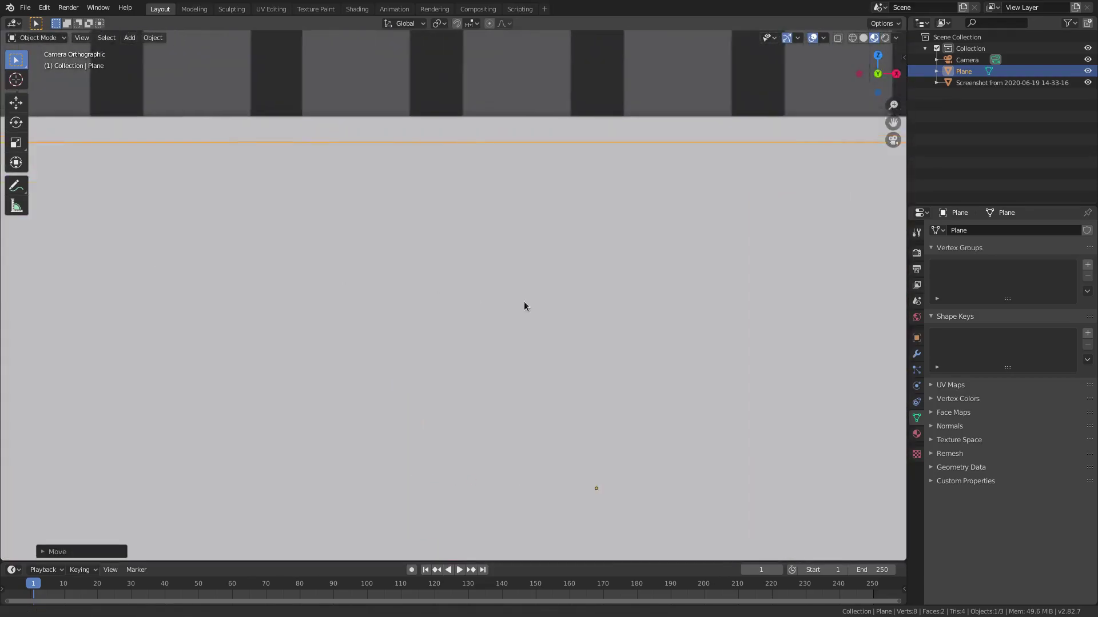
{"action": "scroll", "coordinate": [220, 186], "scroll_direction": "down", "scroll_amount": 5}
{"action": "scroll", "coordinate": [542, 287], "scroll_direction": "up", "scroll_amount": 8}
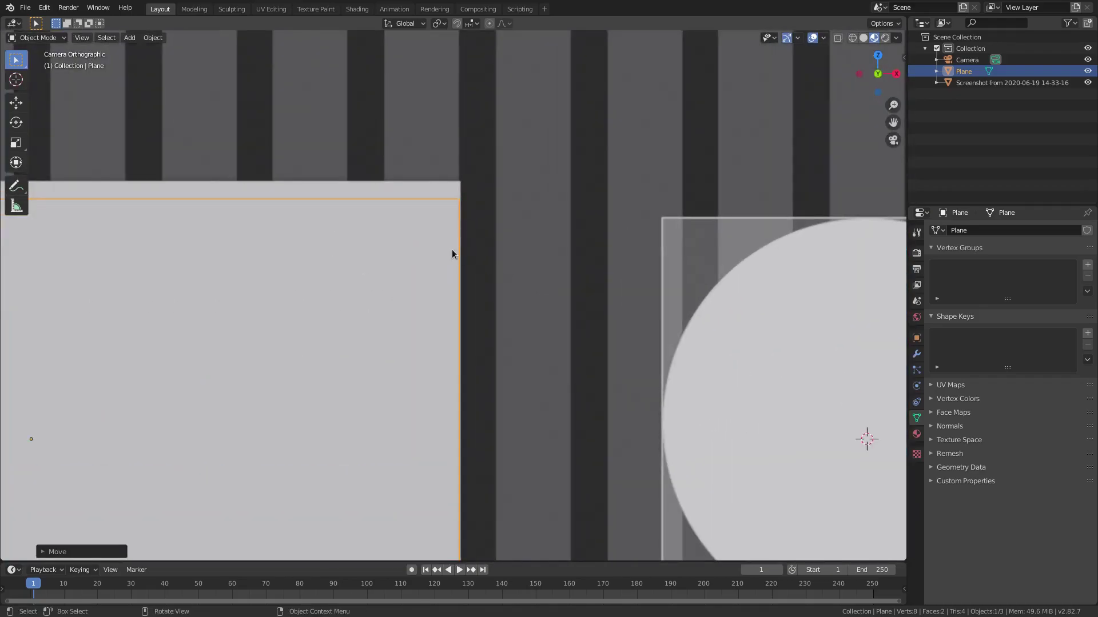
{"action": "scroll", "coordinate": [452, 249], "scroll_direction": "down", "scroll_amount": 5}
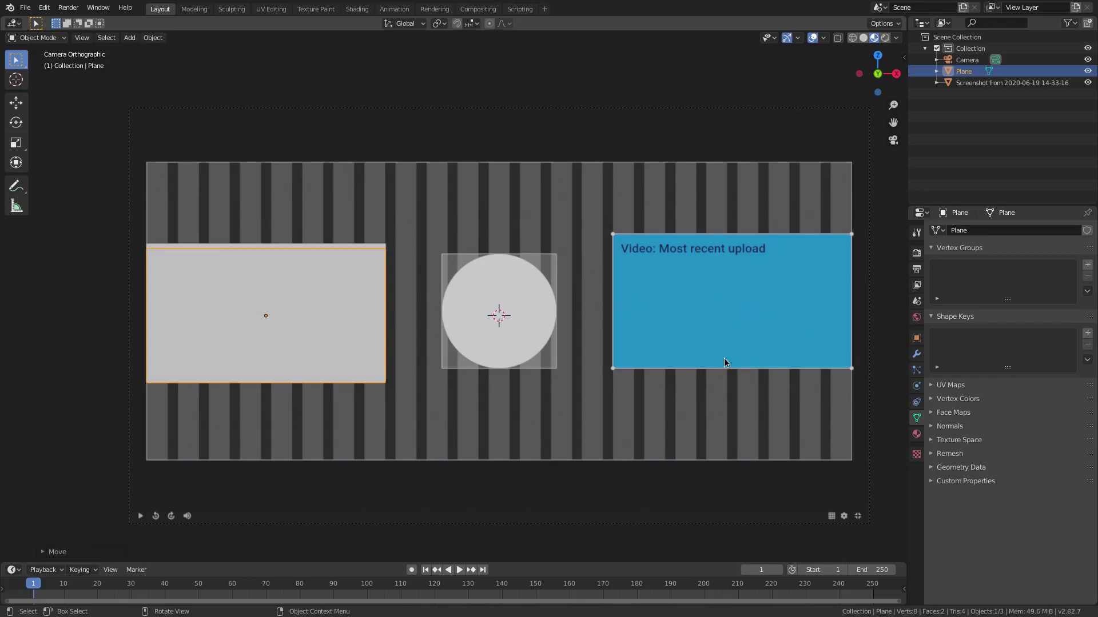
{"action": "middle_click_drag", "start_coordinate": [537, 330], "coordinate": [476, 324], "text": "shift"}
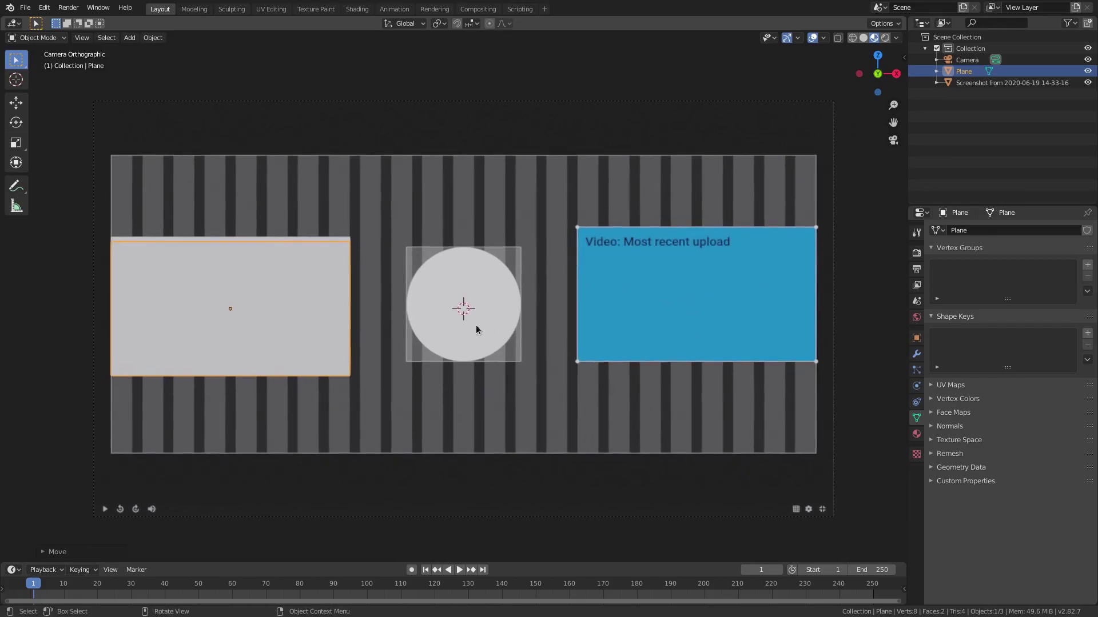
Step: Duplicate the left plane as Plane.001 and change its X location from -2.3087 to 2.3087 m
{"action": "key", "text": "shift+d"}
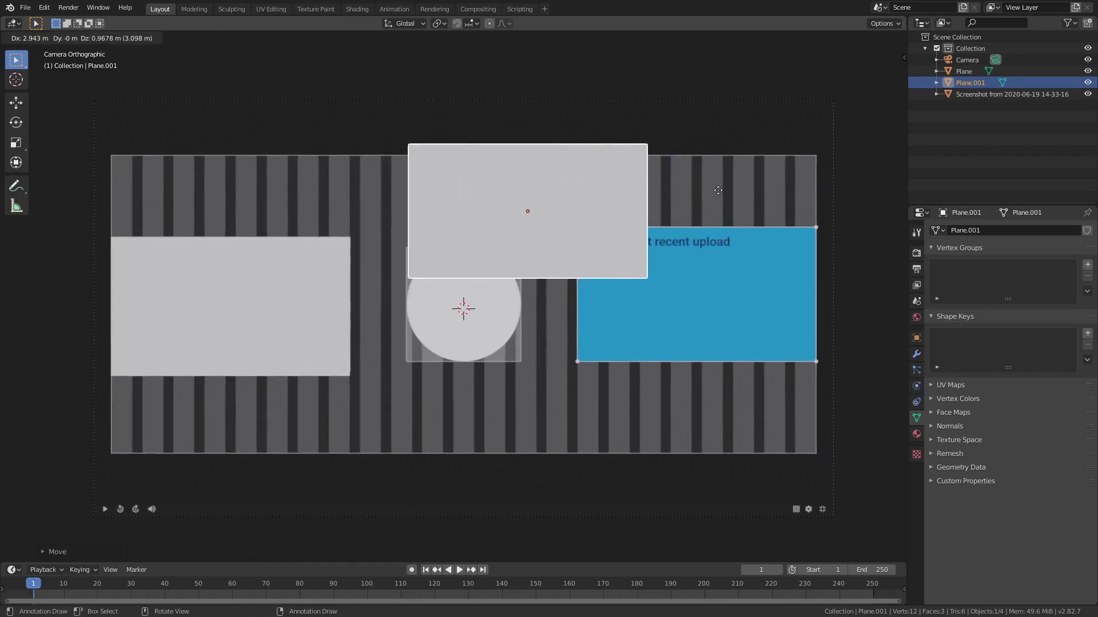
{"action": "right_click", "coordinate": [697, 232]}
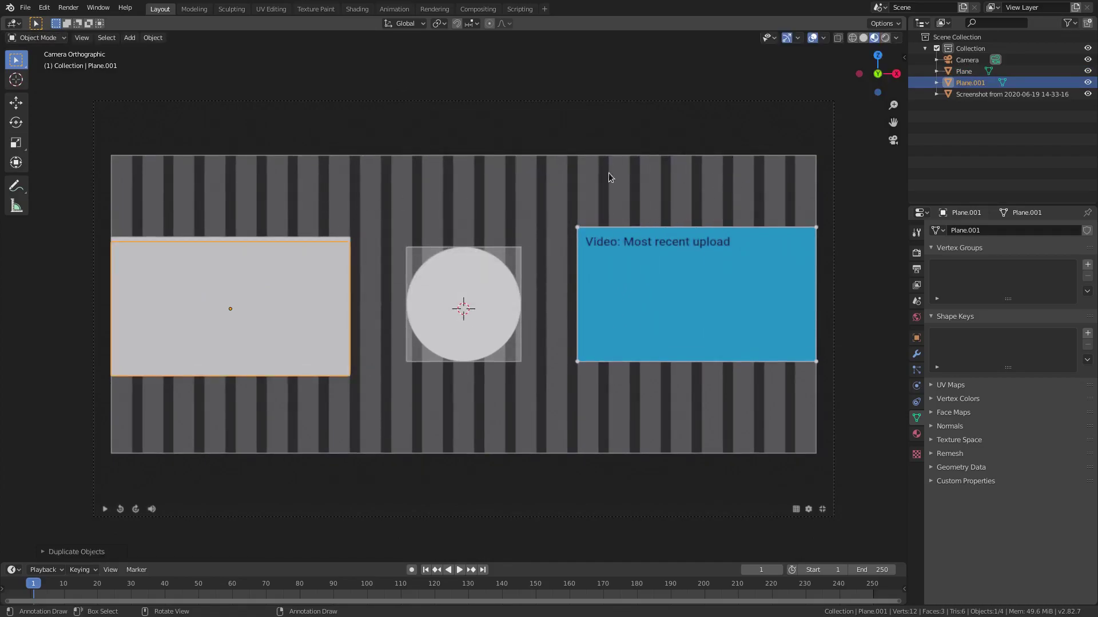
{"action": "left_click", "coordinate": [904, 58]}
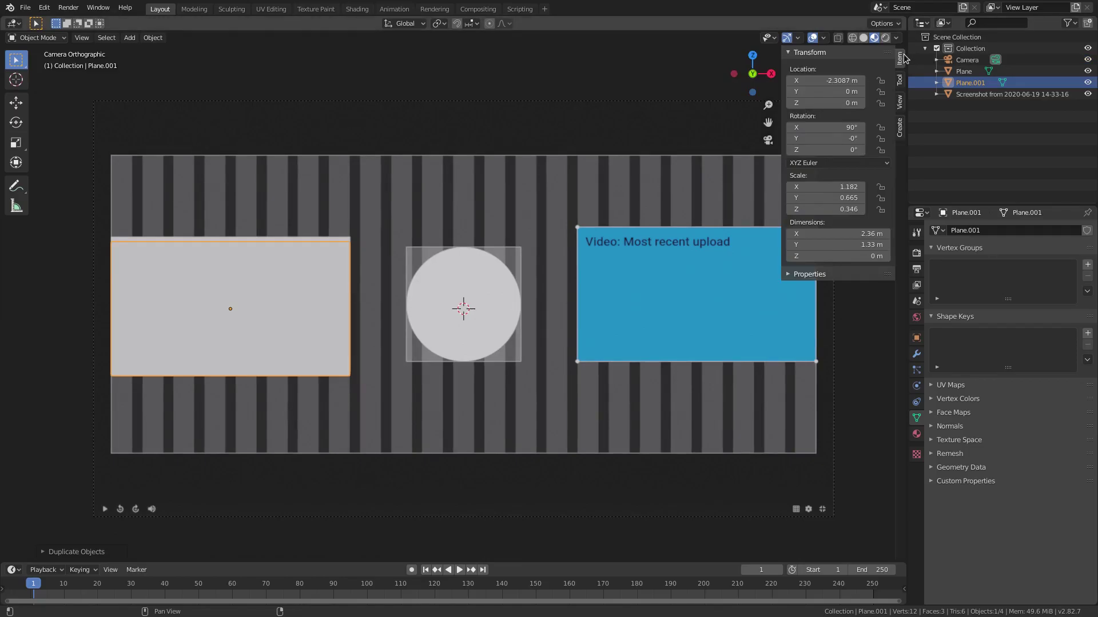
{"action": "left_click", "coordinate": [821, 81]}
{"action": "left_click", "coordinate": [792, 81]}
{"action": "key", "text": "Return"}
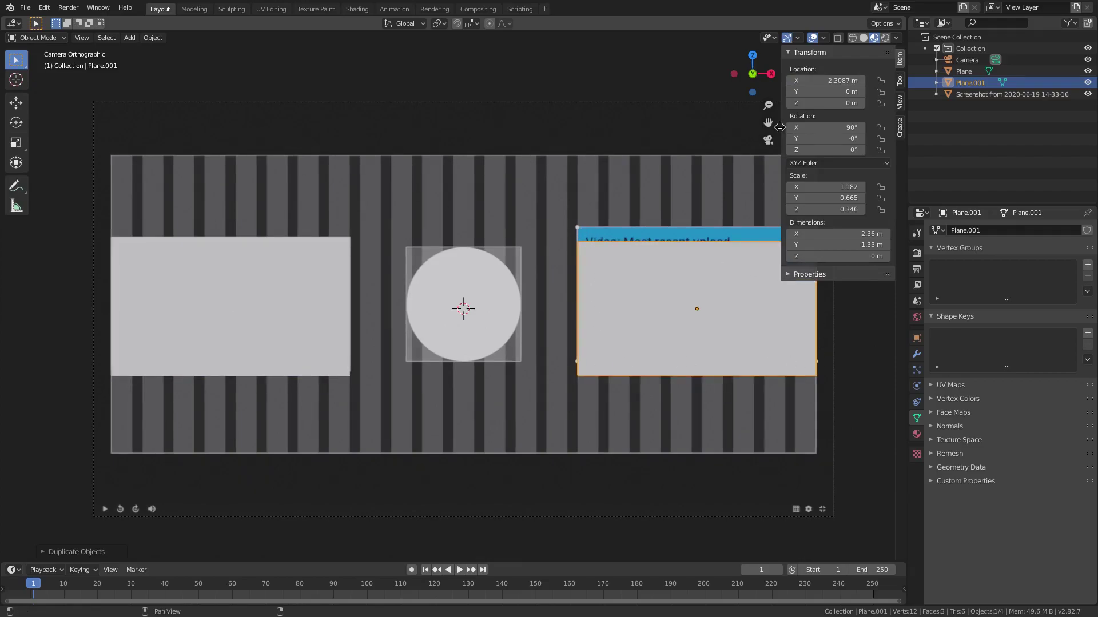
{"action": "left_click_drag", "start_coordinate": [779, 127], "coordinate": [857, 149]}
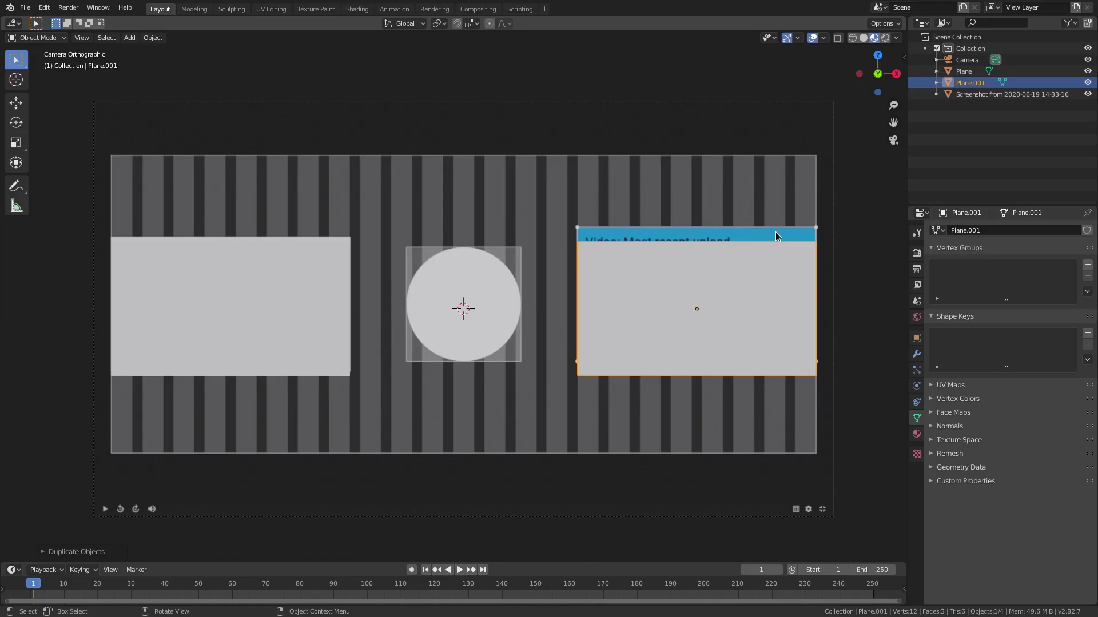
{"action": "scroll", "coordinate": [519, 312], "scroll_direction": "up", "scroll_amount": 3}
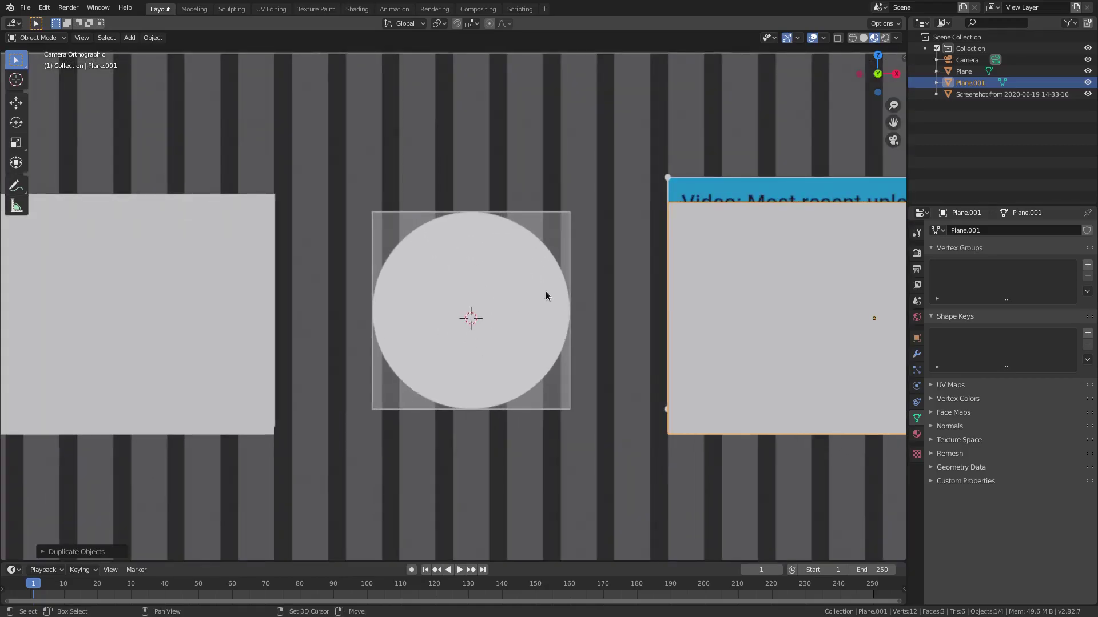
Step: Add a circle mesh at the centre with its Fill Type set to Ngon
{"action": "key", "text": "shift+a"}
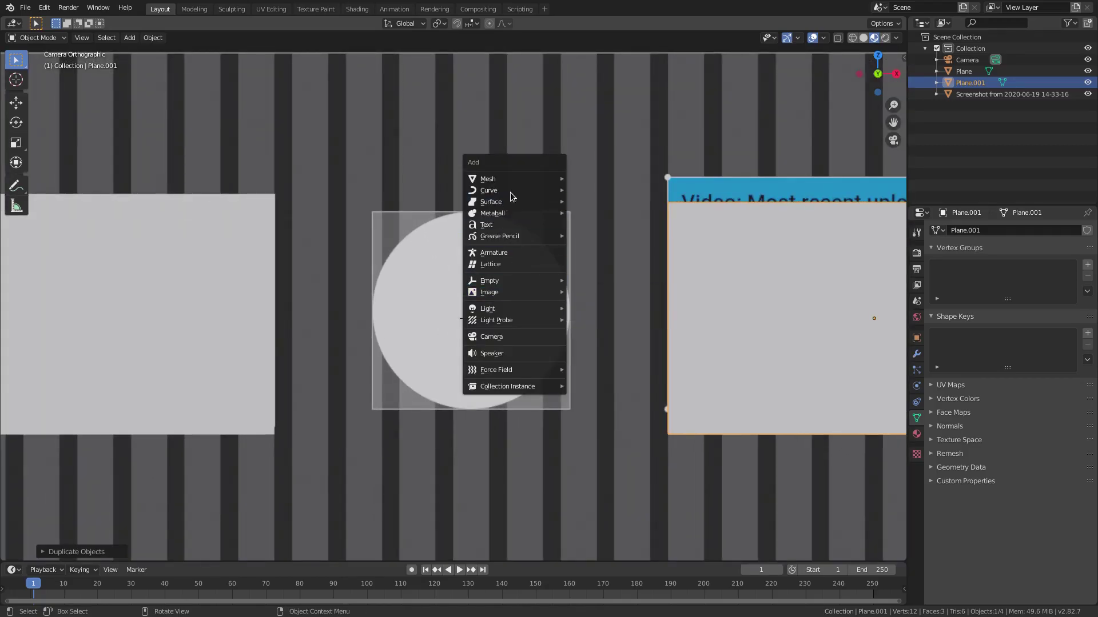
{"action": "mouse_move", "coordinate": [510, 180]}
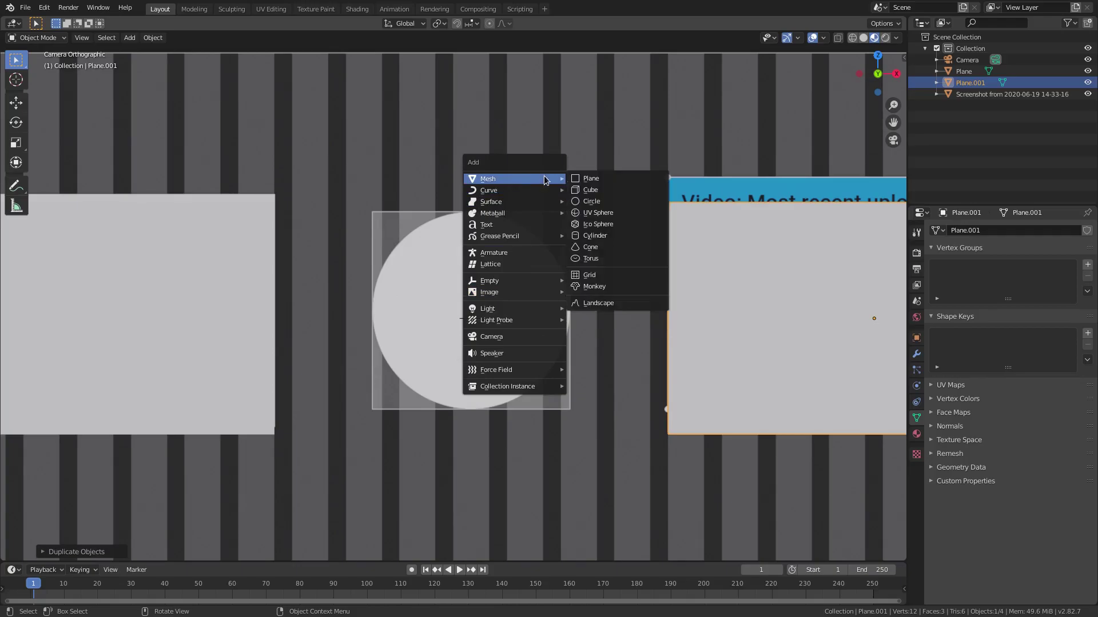
{"action": "left_click", "coordinate": [599, 204]}
{"action": "left_click", "coordinate": [63, 552]}
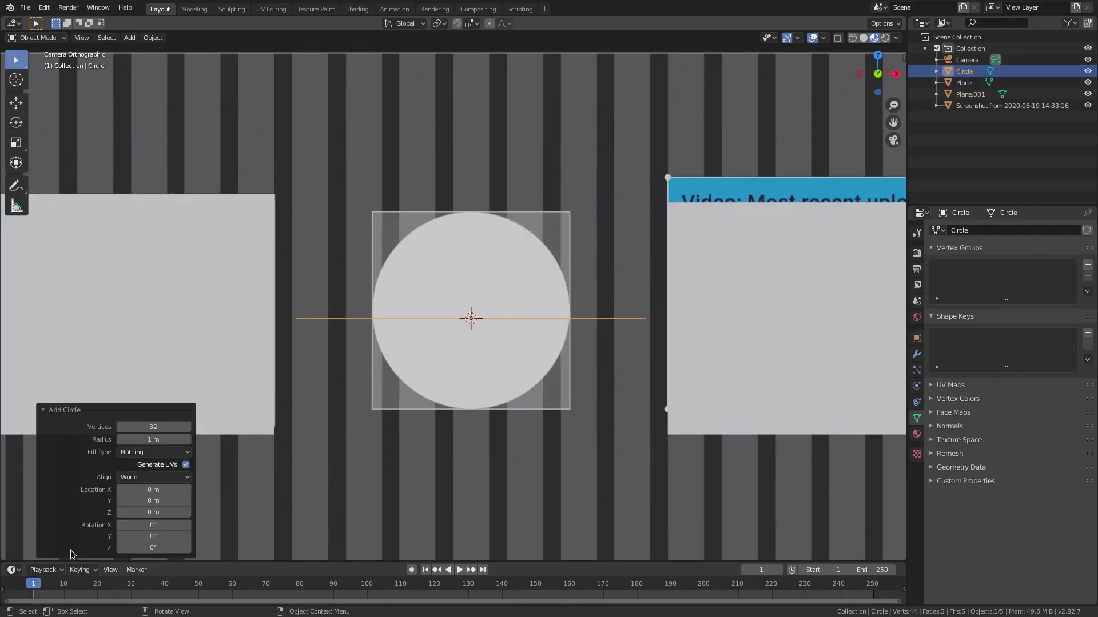
{"action": "left_click", "coordinate": [166, 452]}
{"action": "left_click", "coordinate": [146, 465]}
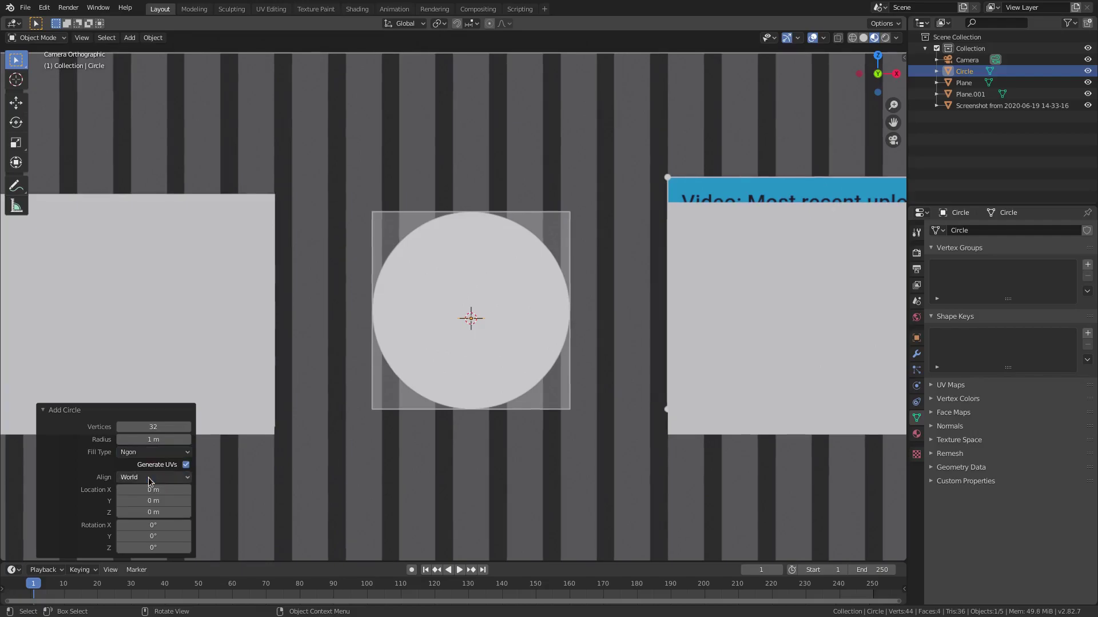
Step: Rotate the circle 90° about X so it stands upright facing the camera
{"action": "type", "text": "rx90"}
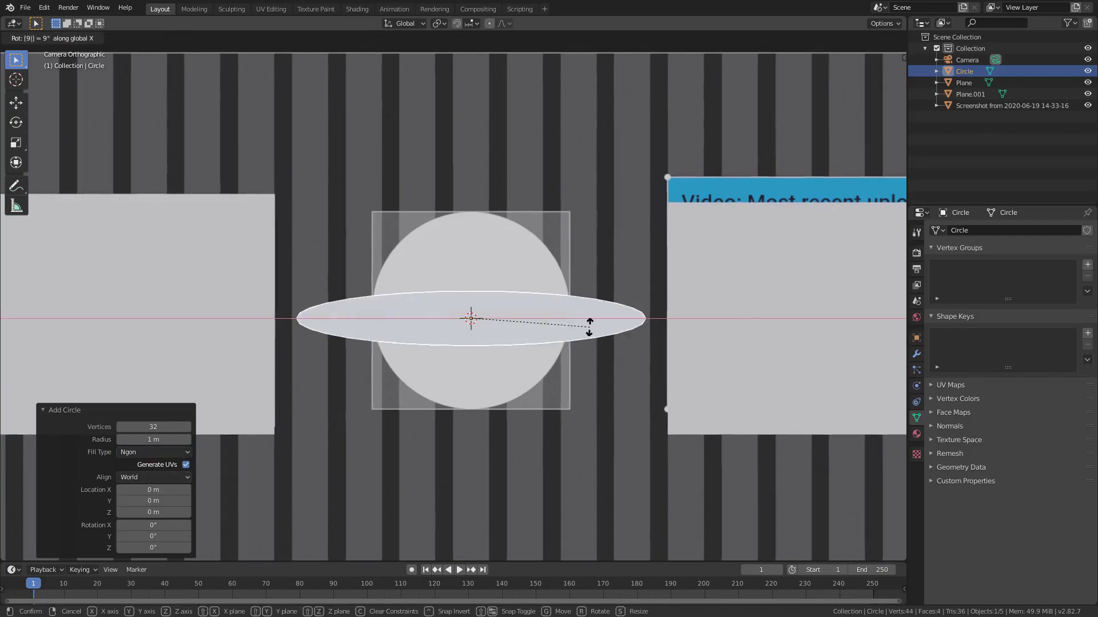
{"action": "key", "text": "Return"}
{"action": "scroll", "coordinate": [650, 327], "scroll_direction": "up", "scroll_amount": 3}
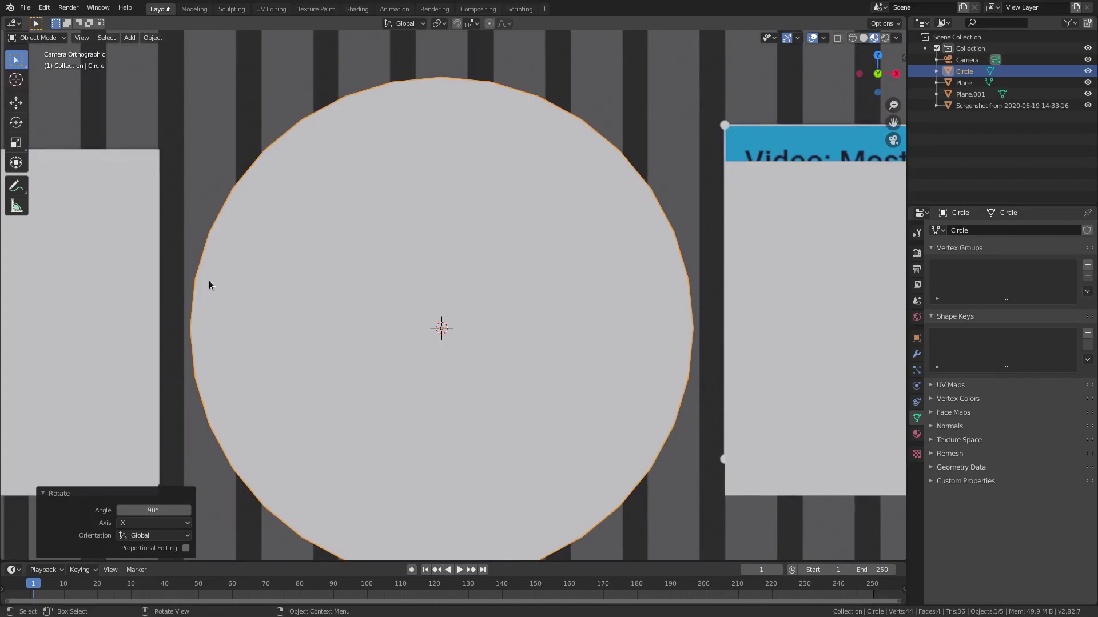
{"action": "scroll", "coordinate": [210, 285], "scroll_direction": "up", "scroll_amount": 2}
{"action": "scroll", "coordinate": [62, 348], "scroll_direction": "down", "scroll_amount": 3}
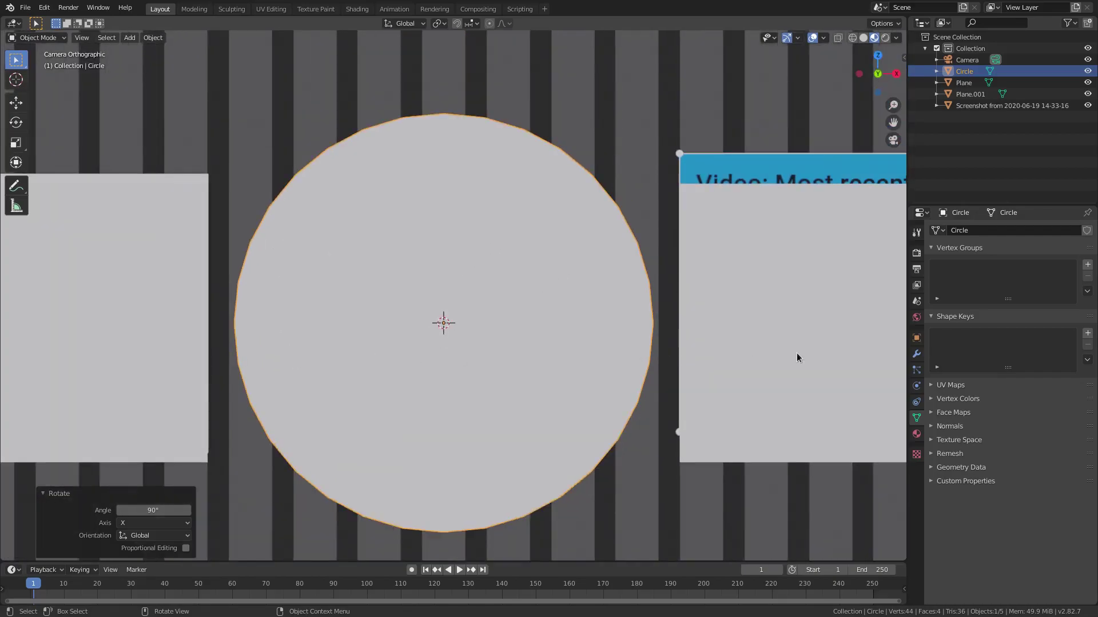
Step: Add a Subdivision Surface modifier to the circle with Viewport levels 2
{"action": "left_click", "coordinate": [916, 354]}
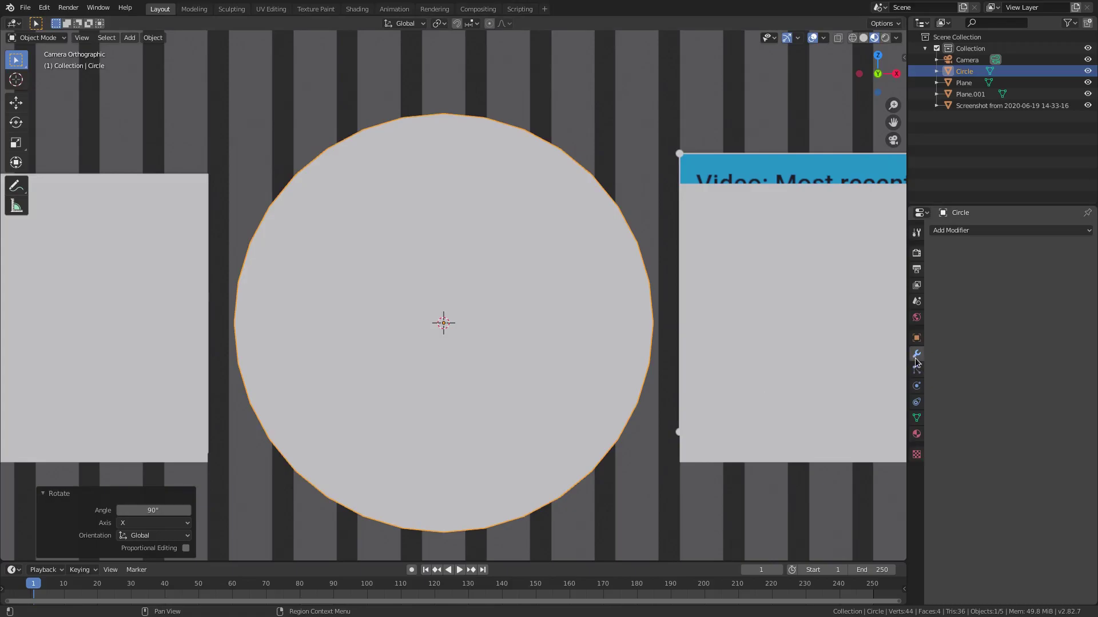
{"action": "left_click", "coordinate": [952, 230]}
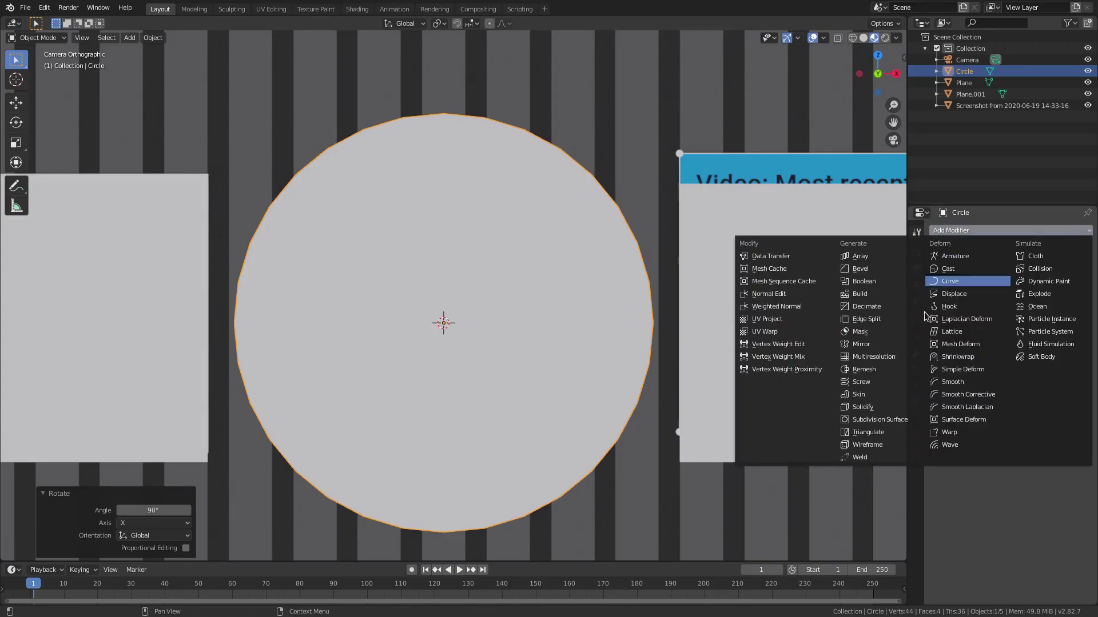
{"action": "left_click", "coordinate": [884, 423]}
{"action": "left_click", "coordinate": [1004, 317]}
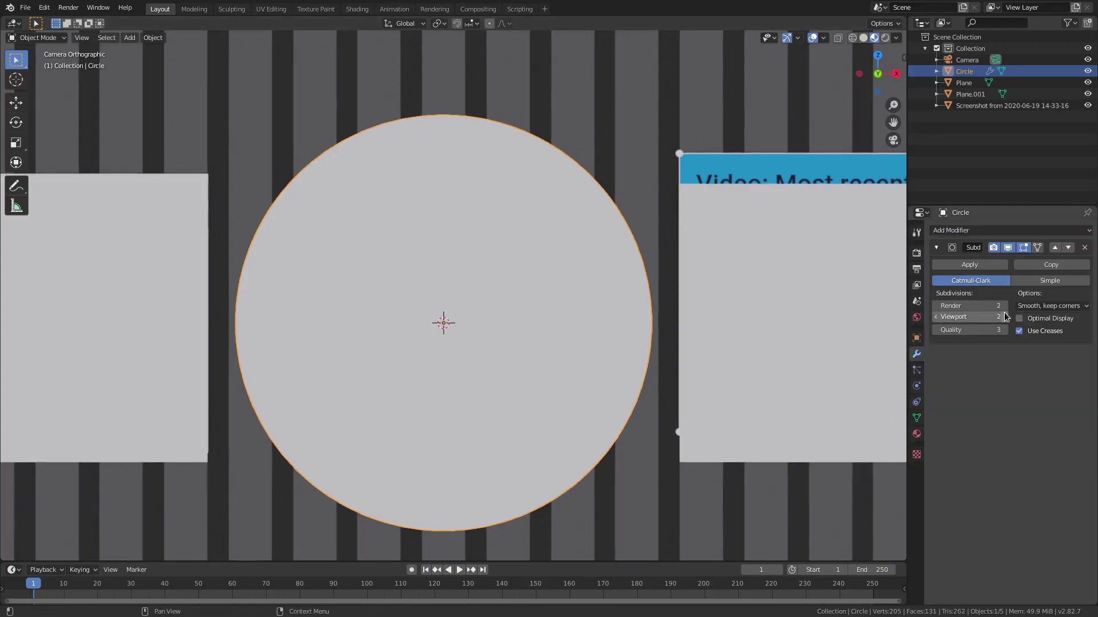
Step: Scale the circle down to 0.564 to fit the reference circle
{"action": "key", "text": "s"}
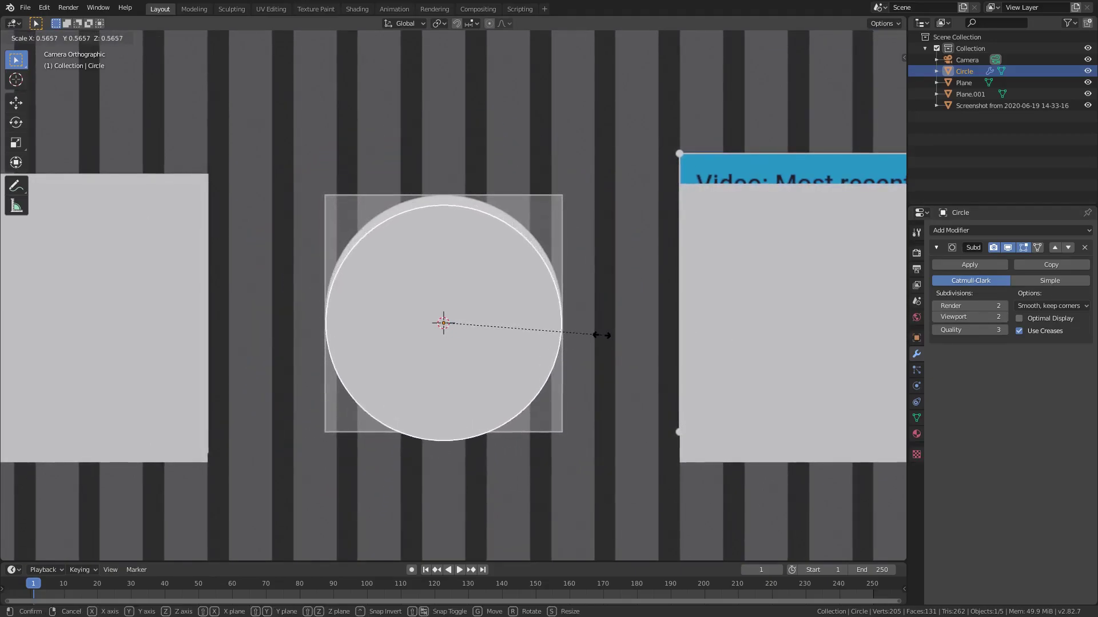
{"action": "left_click", "coordinate": [601, 335]}
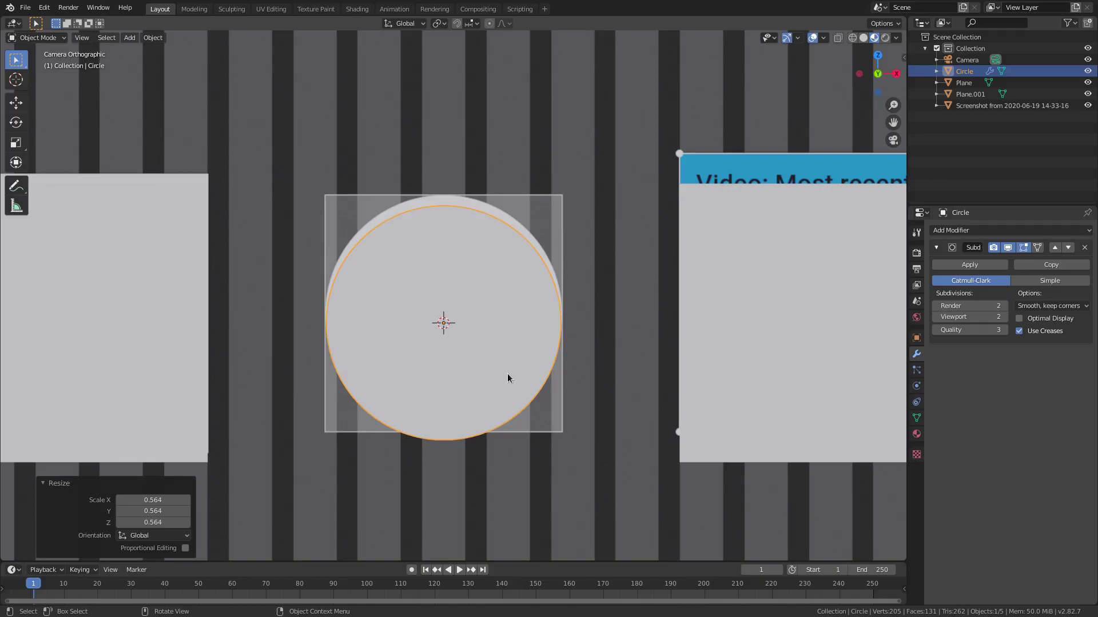
{"action": "scroll", "coordinate": [506, 369], "scroll_direction": "down", "scroll_amount": 5}
{"action": "key", "text": "Home"}
{"action": "left_click", "coordinate": [568, 309]}
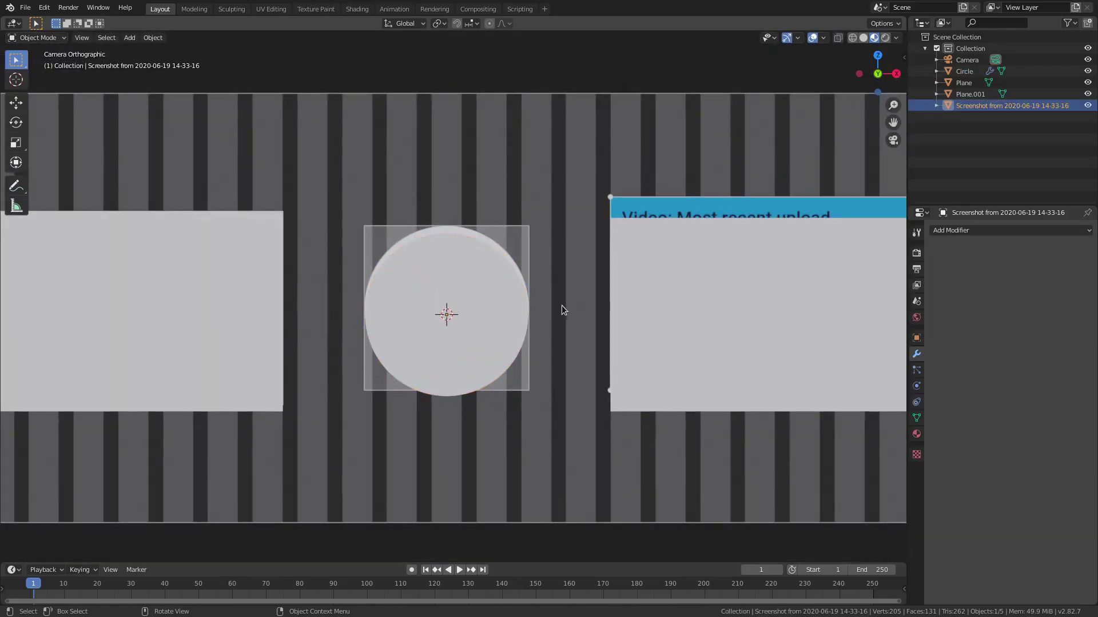
Step: Delete the reference screenshot plane and make the timeline area taller
{"action": "scroll", "coordinate": [583, 303], "scroll_direction": "down", "scroll_amount": 3}
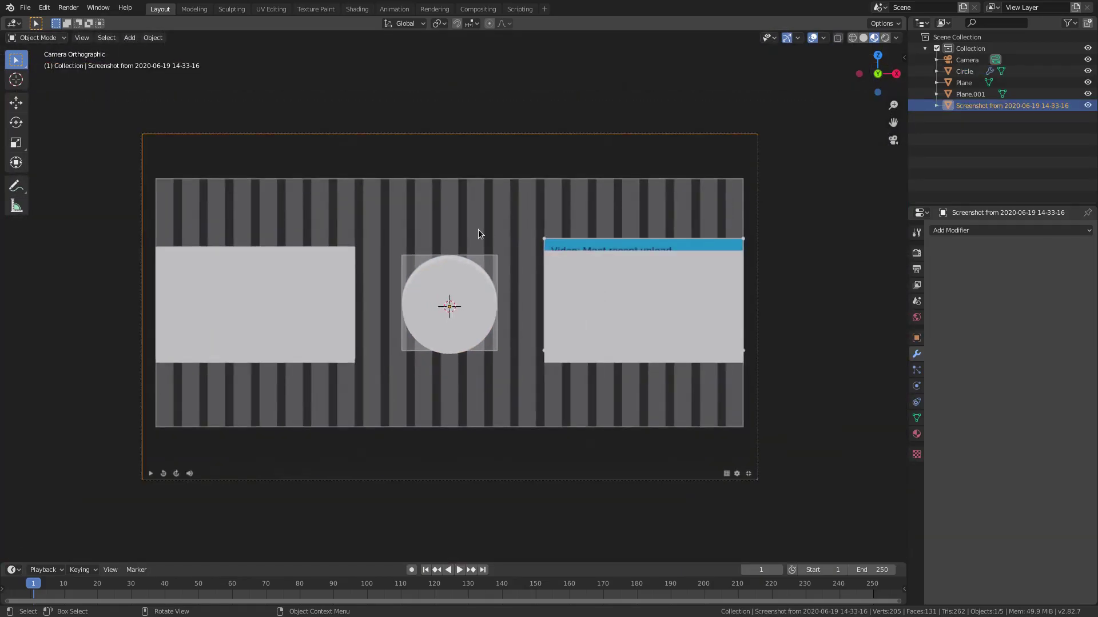
{"action": "key", "text": "Delete"}
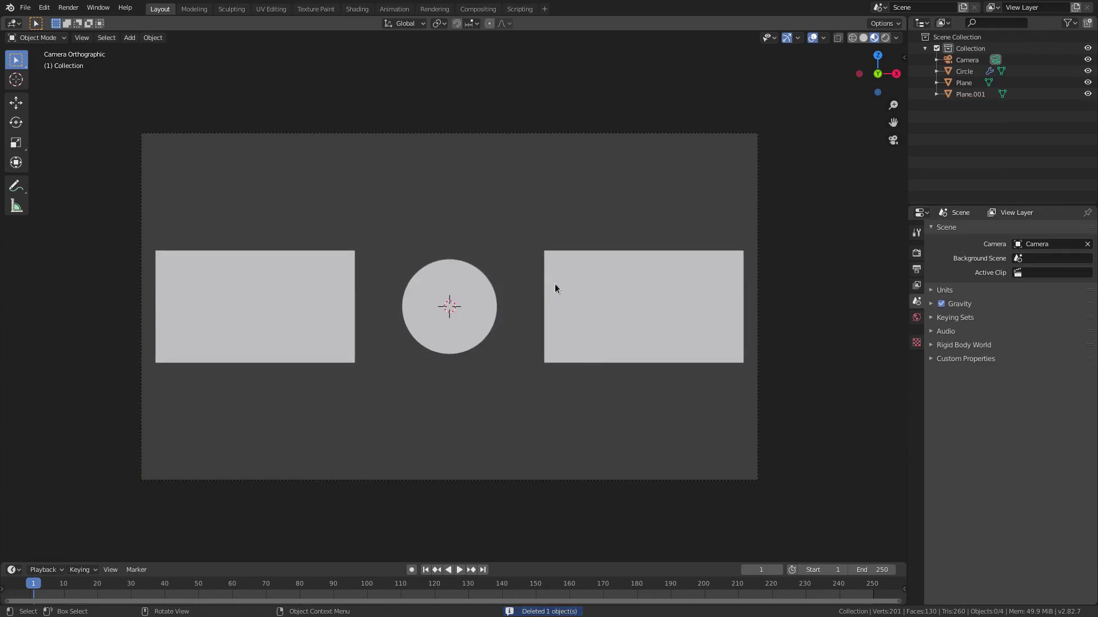
{"action": "scroll", "coordinate": [554, 288], "scroll_direction": "up", "scroll_amount": 1}
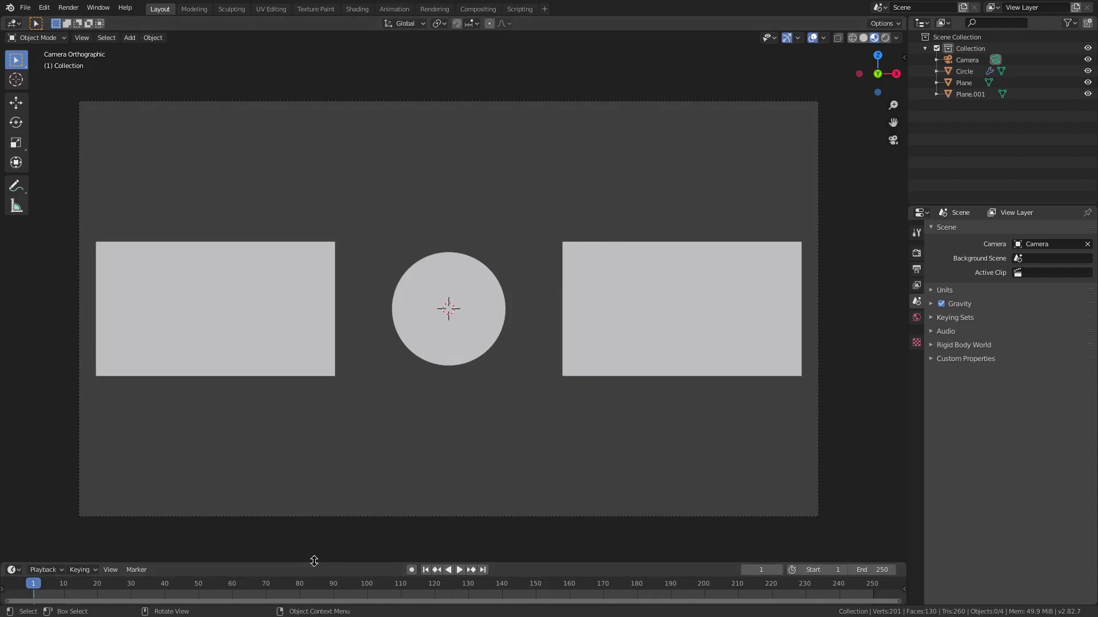
{"action": "left_click_drag", "start_coordinate": [314, 562], "coordinate": [319, 537]}
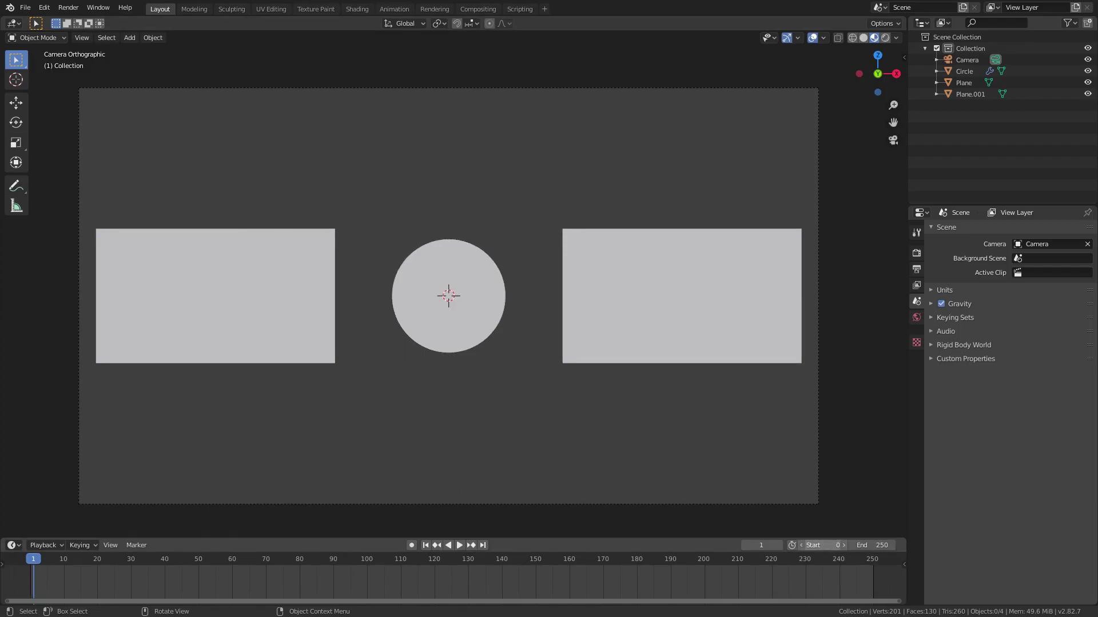
Step: Set the output frame rate to 60 fps
{"action": "left_click", "coordinate": [917, 254]}
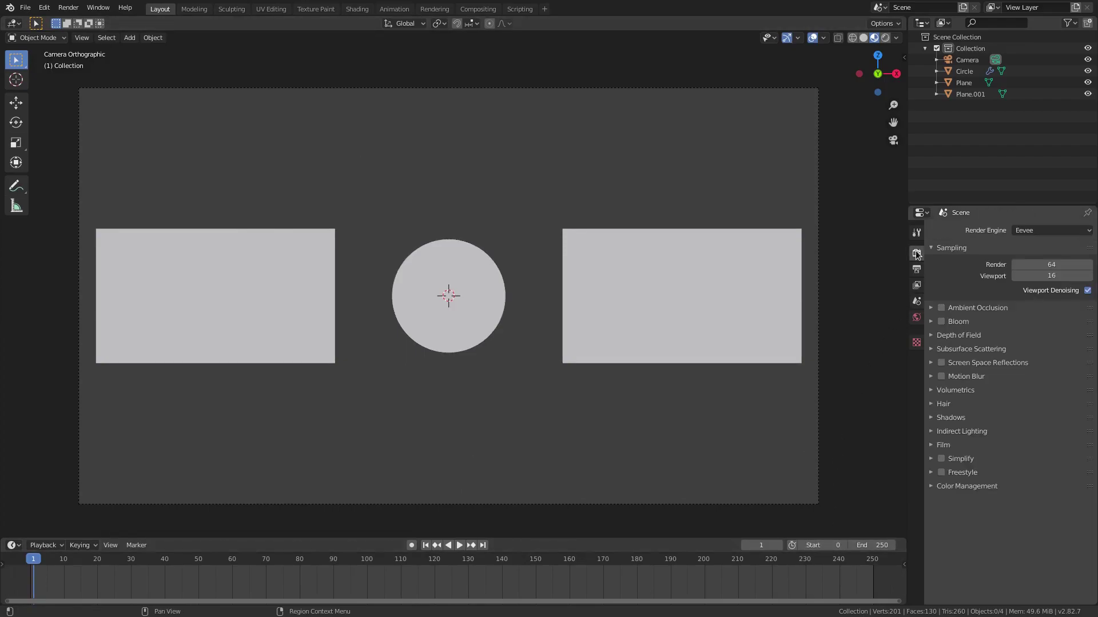
{"action": "left_click", "coordinate": [917, 269]}
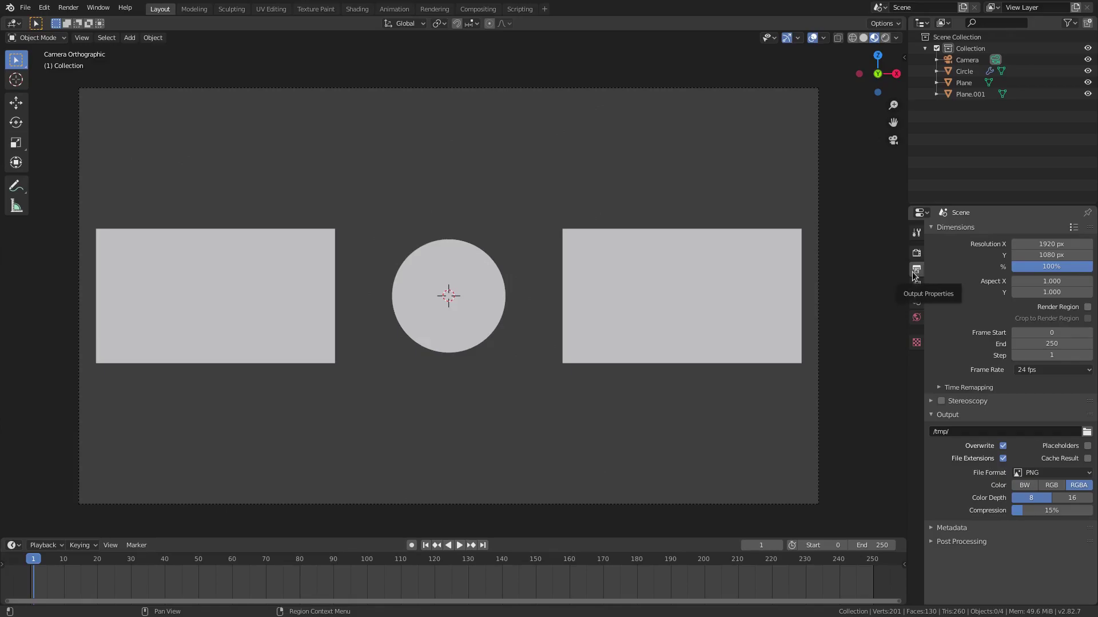
{"action": "left_click", "coordinate": [1041, 370]}
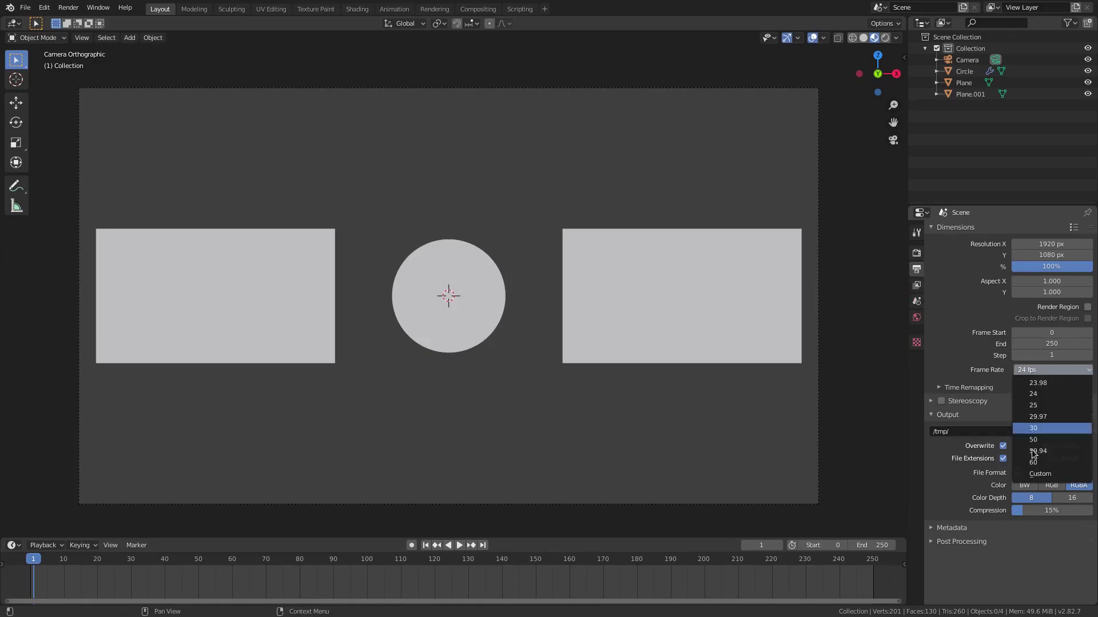
{"action": "left_click", "coordinate": [1029, 453]}
Step: Set the end frame to 500, then play the animation from the start and stop it
{"action": "double_click", "coordinate": [874, 545]}
{"action": "type", "text": "5"}
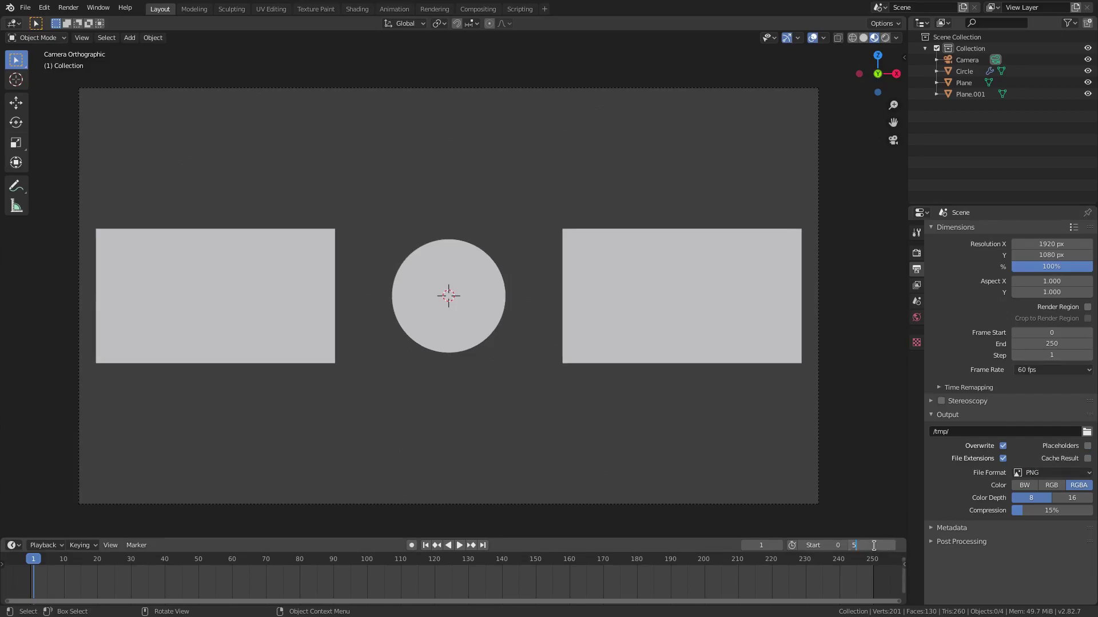
{"action": "type", "text": "00"}
{"action": "key", "text": "Return"}
{"action": "key", "text": "Home"}
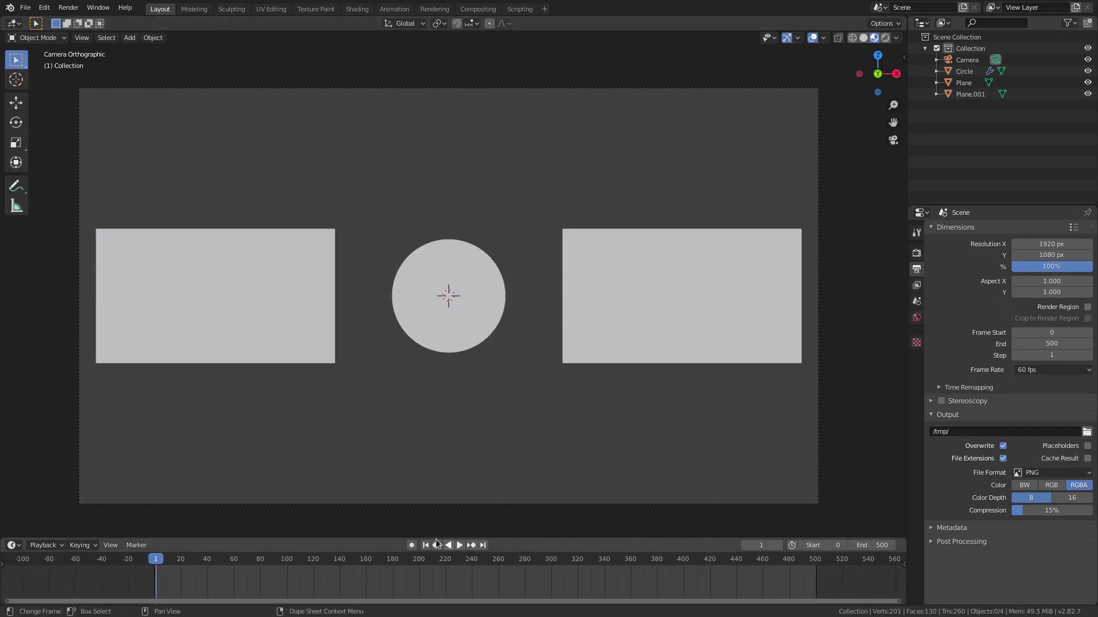
{"action": "left_click", "coordinate": [426, 545]}
{"action": "left_click", "coordinate": [461, 547]}
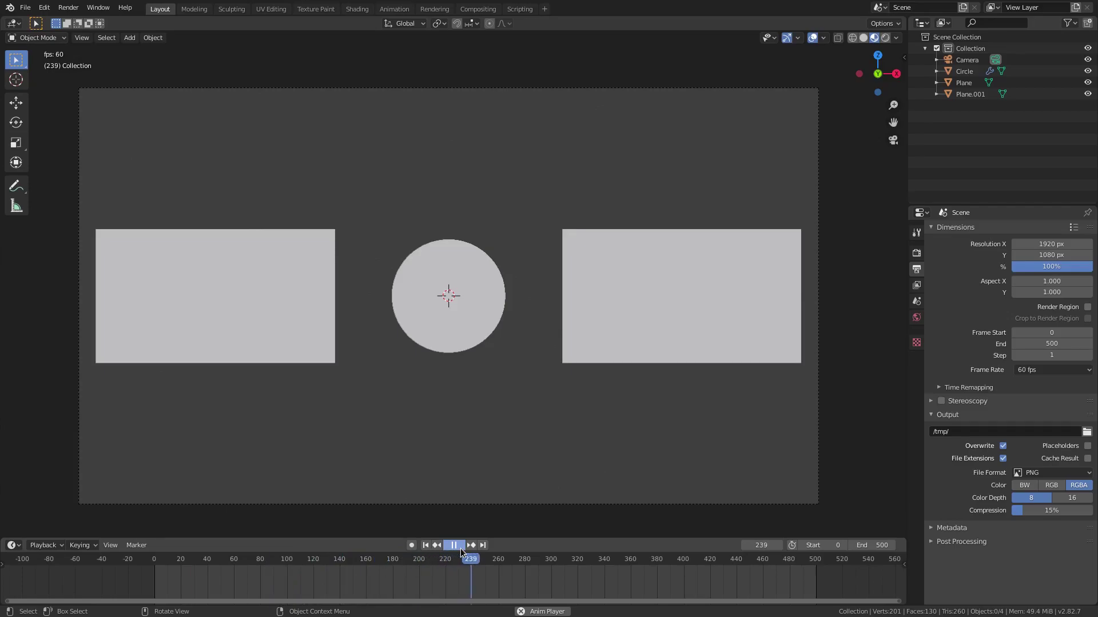
{"action": "left_click", "coordinate": [461, 548]}
Step: Change the scene's end frame to 250 with the playhead back at frame 0
{"action": "left_click", "coordinate": [866, 546]}
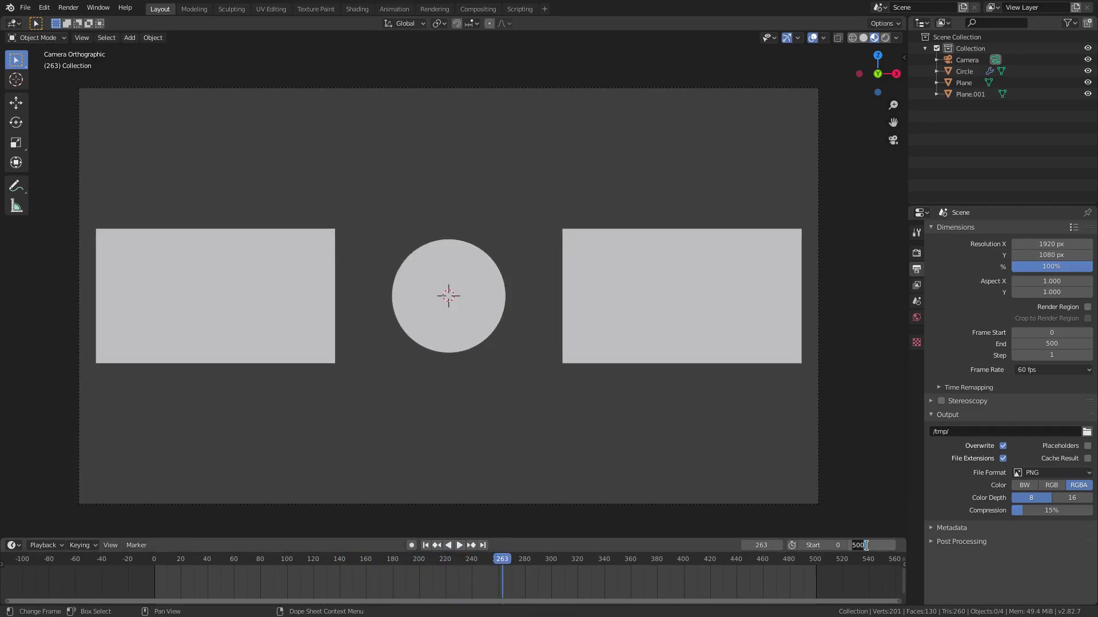
{"action": "type", "text": "260"}
{"action": "key", "text": "Return"}
{"action": "left_click", "coordinate": [425, 545]}
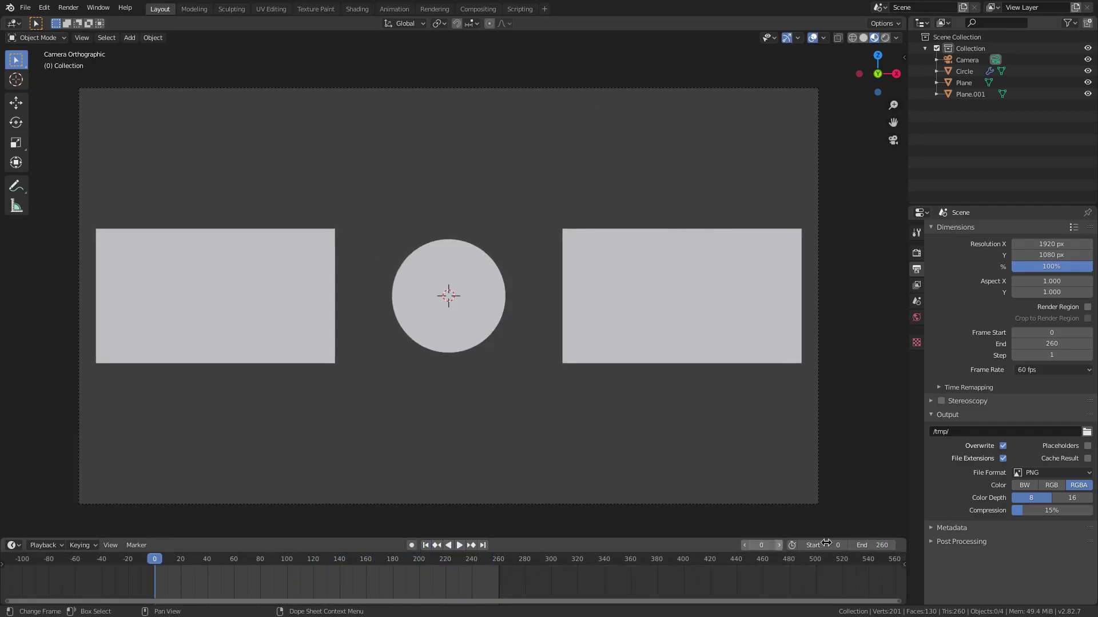
{"action": "left_click", "coordinate": [868, 546]}
{"action": "type", "text": "2"}
{"action": "key", "text": "Return"}
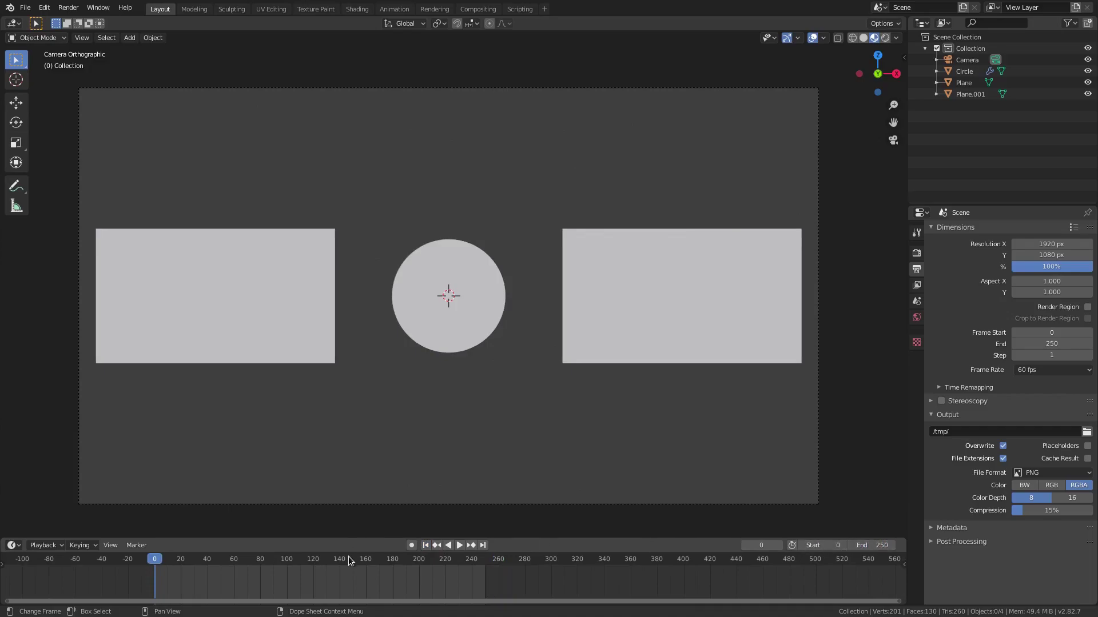
Step: Duplicate the right plane Plane.001, leaving the copy in place
{"action": "left_click", "coordinate": [290, 290]}
{"action": "left_click", "coordinate": [675, 295]}
{"action": "scroll", "coordinate": [683, 316], "scroll_direction": "right", "scroll_amount": 4, "text": "ctrl"}
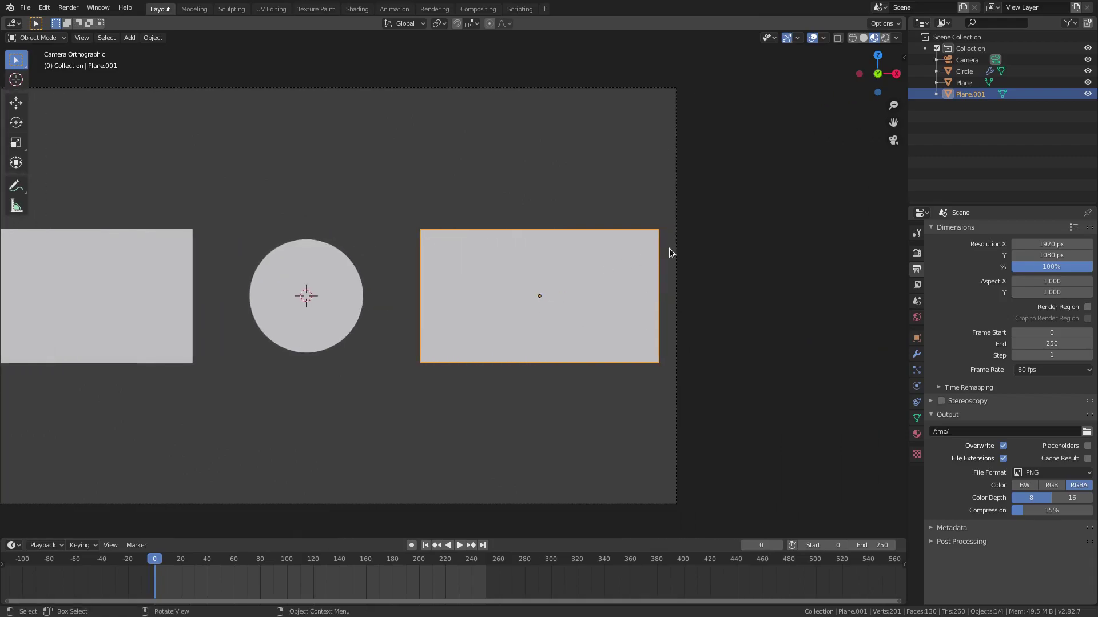
{"action": "scroll", "coordinate": [669, 248], "scroll_direction": "up", "scroll_amount": 2}
{"action": "key", "text": "shift+d"}
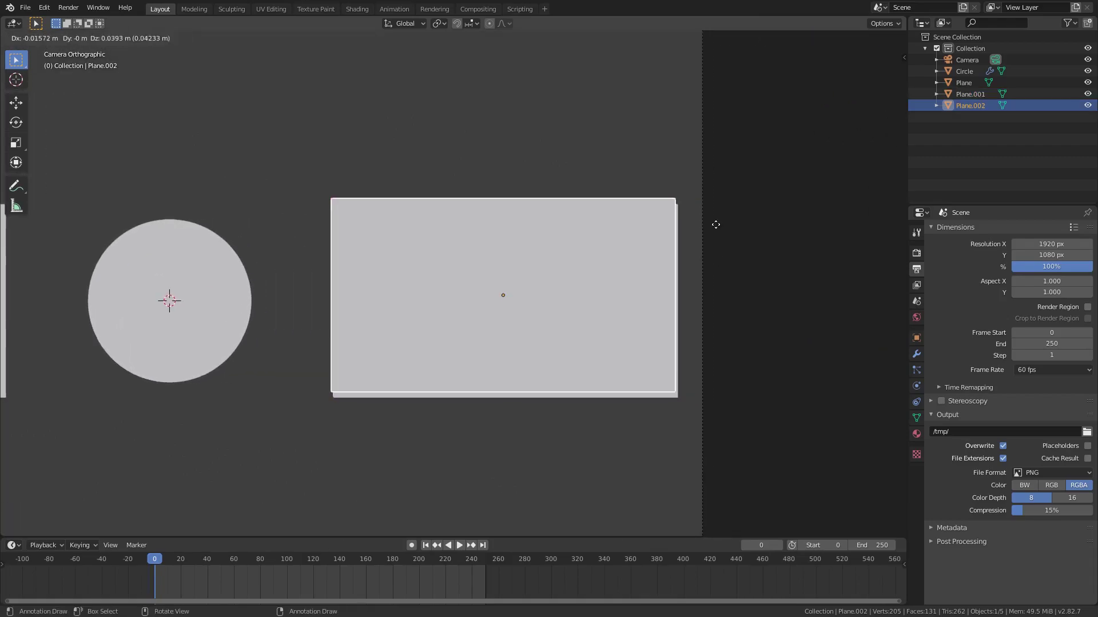
{"action": "key", "text": "Escape"}
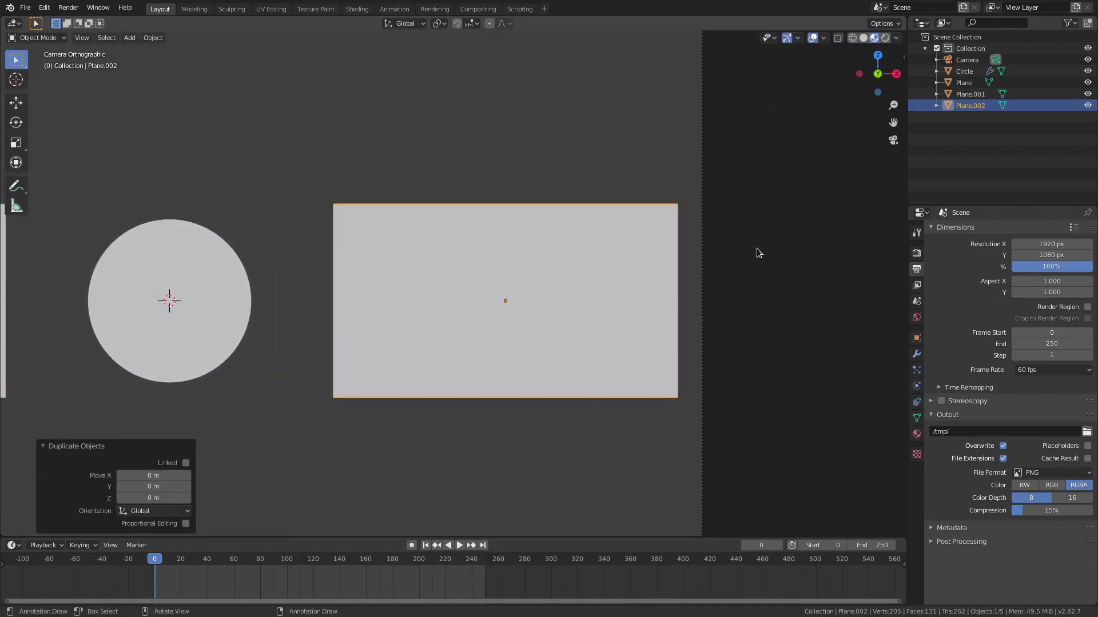
Step: Nudge the duplicate plane slightly along Y and return to the camera view
{"action": "middle_click_drag", "start_coordinate": [670, 240], "coordinate": [580, 314]}
{"action": "key", "text": "g"}
{"action": "key", "text": "y"}
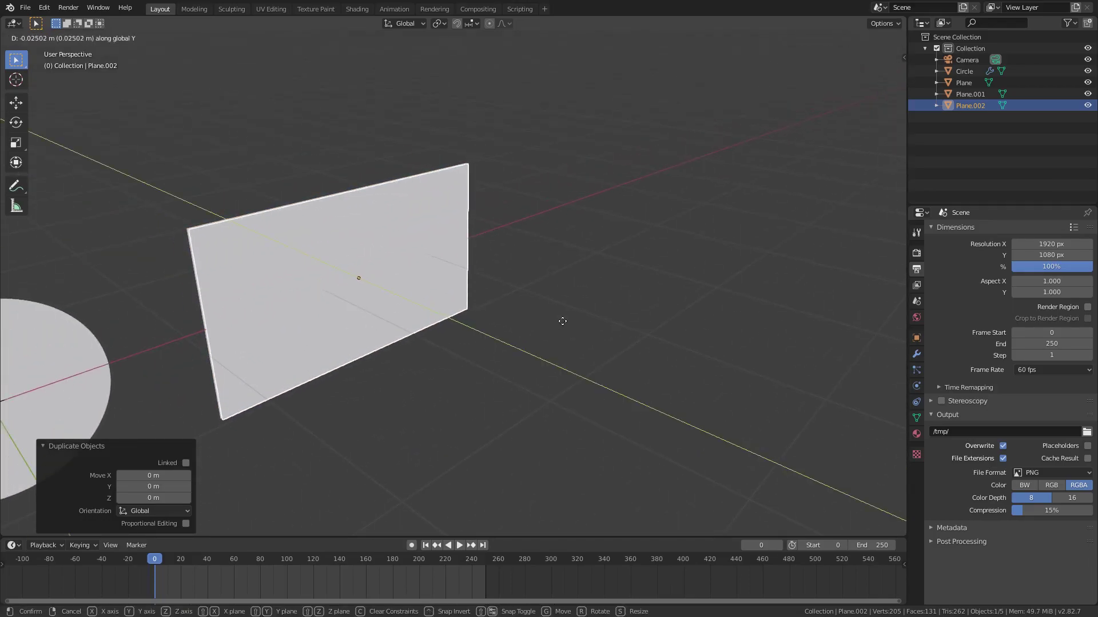
{"action": "left_click", "coordinate": [514, 329]}
{"action": "middle_click_drag", "start_coordinate": [498, 328], "coordinate": [404, 285]}
{"action": "key", "text": "KP_0"}
{"action": "scroll", "coordinate": [550, 268], "scroll_direction": "up", "scroll_amount": 4}
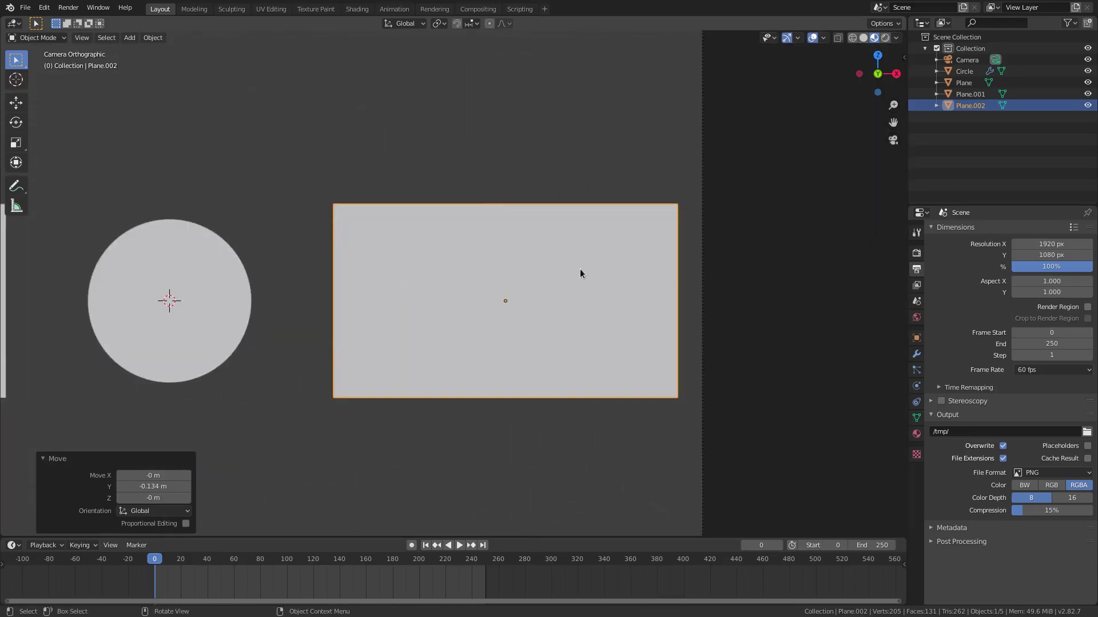
{"action": "scroll", "coordinate": [840, 303], "scroll_direction": "up", "scroll_amount": 1}
Step: Shrink the duplicate slightly and adjust its width along X
{"action": "key", "text": "s"}
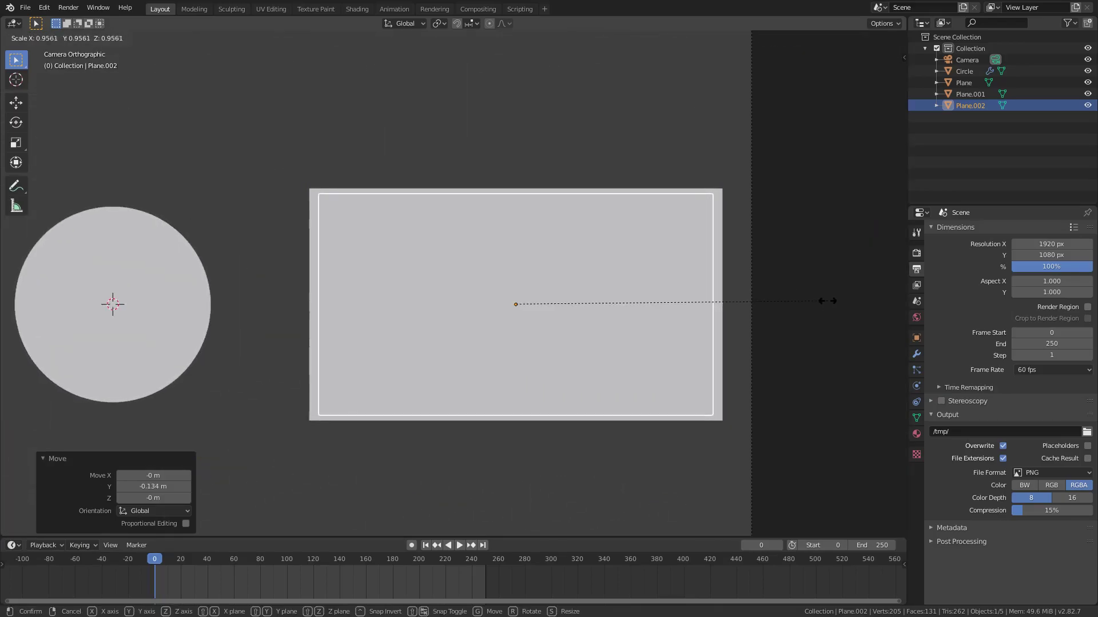
{"action": "left_click", "coordinate": [829, 302]}
{"action": "scroll", "coordinate": [828, 299], "scroll_direction": "up", "scroll_amount": 3}
{"action": "middle_click_drag", "start_coordinate": [828, 299], "coordinate": [451, 272], "text": "shift"}
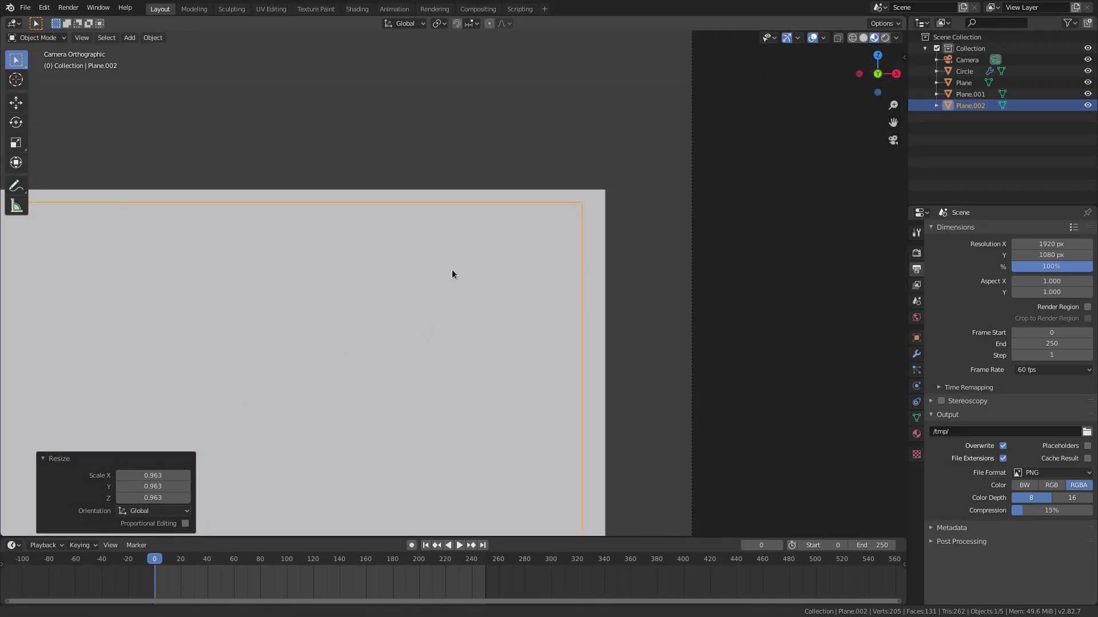
{"action": "scroll", "coordinate": [625, 249], "scroll_direction": "up", "scroll_amount": 1}
{"action": "key", "text": "s"}
{"action": "key", "text": "x"}
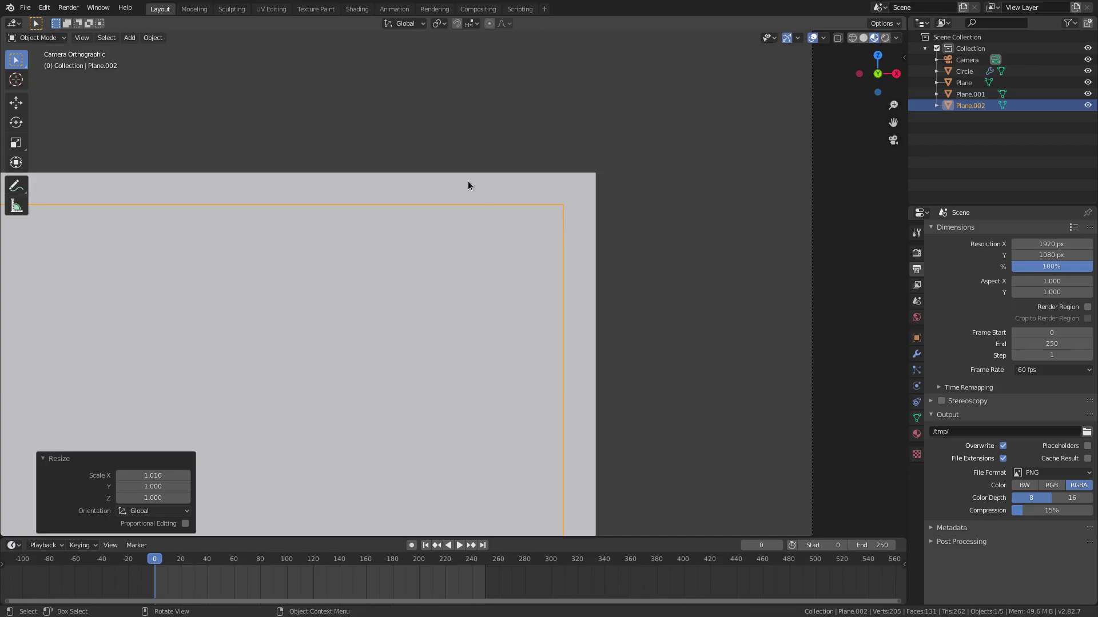
{"action": "key", "text": "s"}
{"action": "key", "text": "x"}
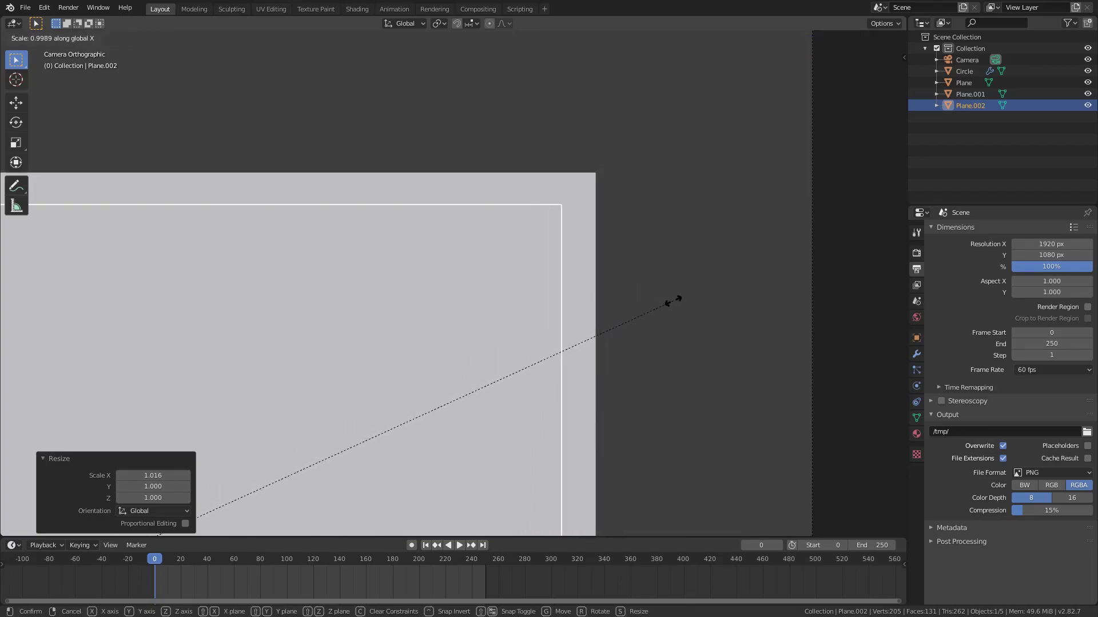
{"action": "left_click", "coordinate": [675, 299]}
{"action": "scroll", "coordinate": [639, 320], "scroll_direction": "down", "scroll_amount": 3}
Step: Rescale the duplicate to 0.935 overall, then widen it to 1.031 along X
{"action": "key", "text": "s"}
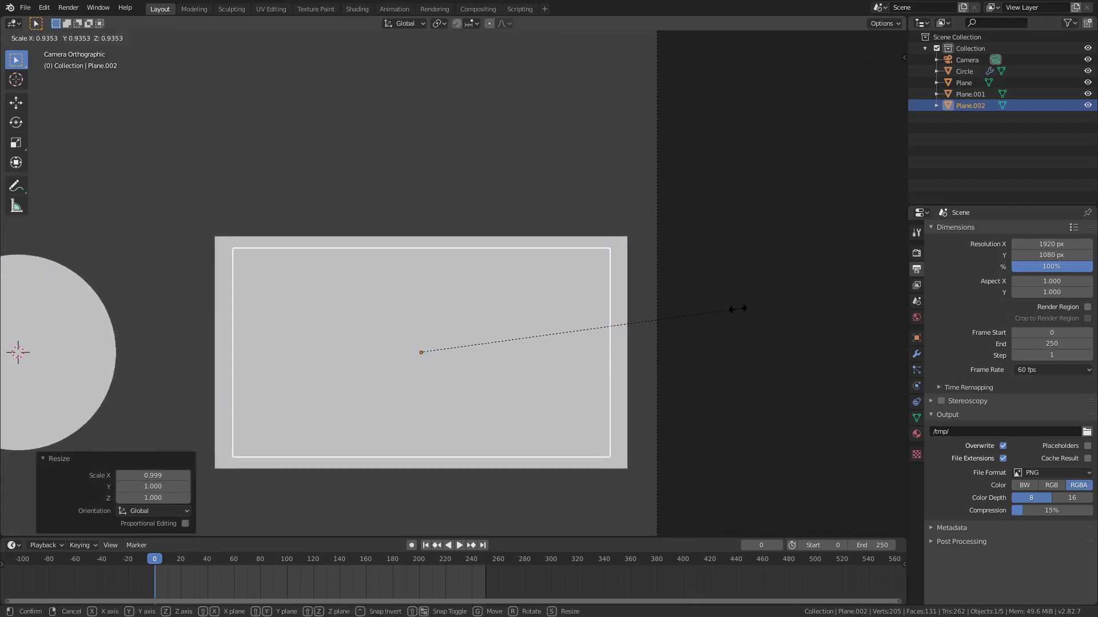
{"action": "left_click", "coordinate": [715, 305]}
{"action": "scroll", "coordinate": [811, 303], "scroll_direction": "up", "scroll_amount": 3}
{"action": "key", "text": "s"}
{"action": "key", "text": "x"}
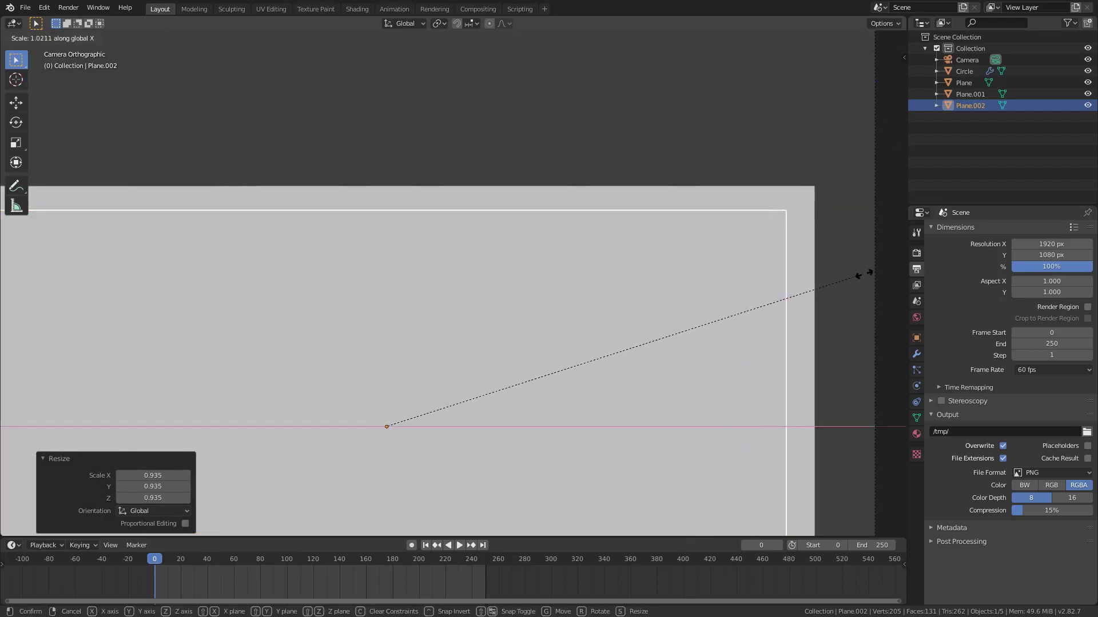
{"action": "left_click", "coordinate": [868, 274]}
{"action": "scroll", "coordinate": [792, 365], "scroll_direction": "down", "scroll_amount": 5}
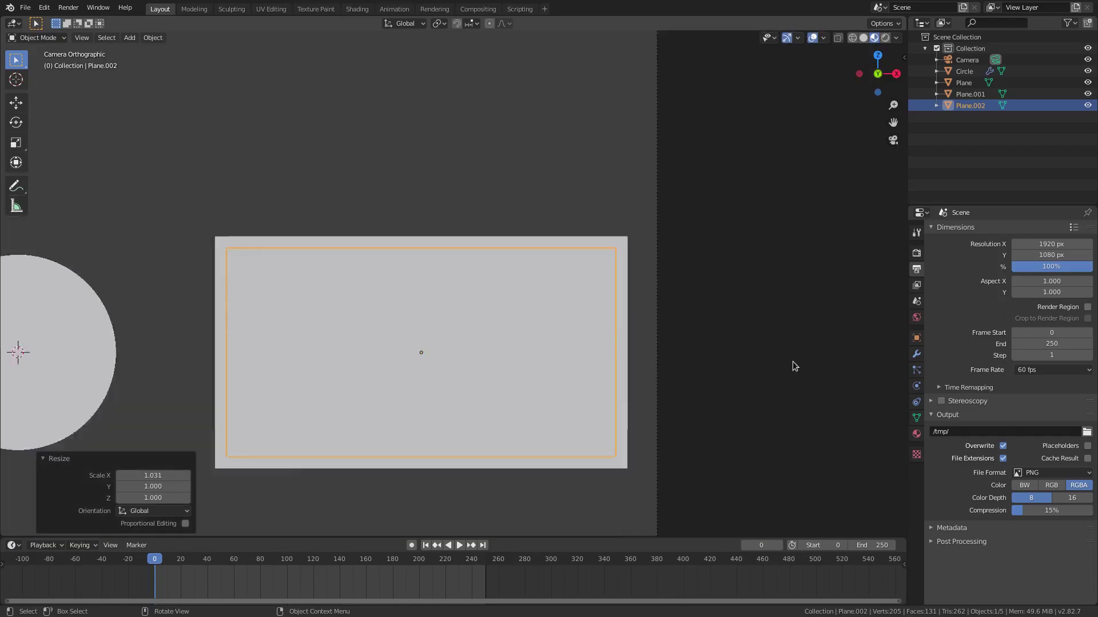
{"action": "scroll", "coordinate": [712, 371], "scroll_direction": "up", "scroll_amount": 4}
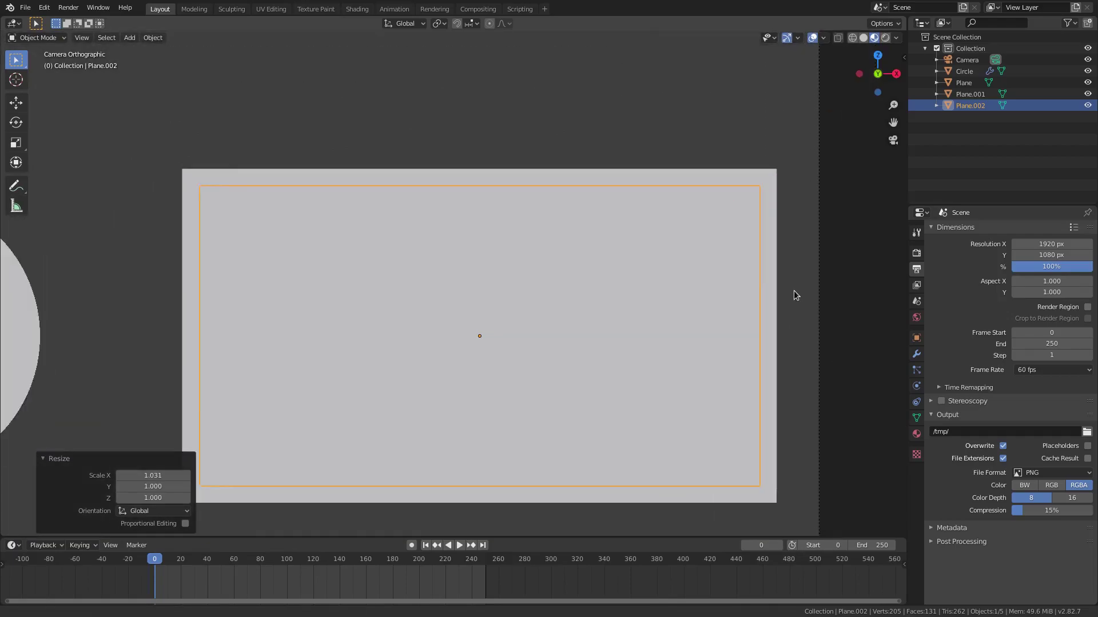
{"action": "middle_click_drag", "start_coordinate": [794, 291], "coordinate": [746, 317], "text": "shift"}
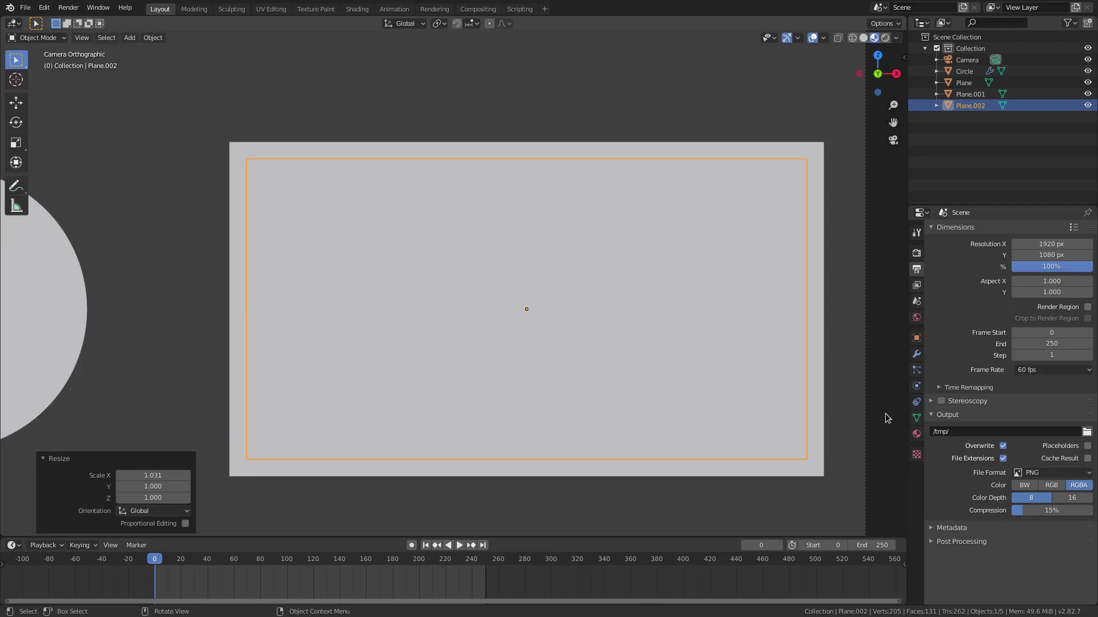
Step: Set the World background colour to black (value 0), keeping strength 1.000
{"action": "left_click", "coordinate": [917, 253]}
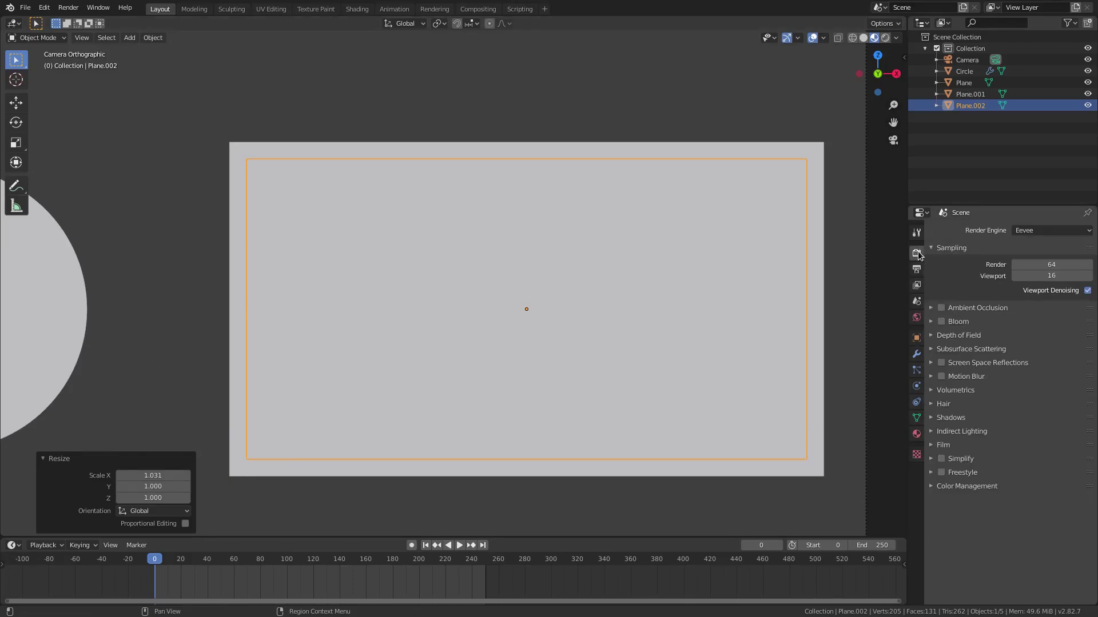
{"action": "left_click", "coordinate": [916, 434]}
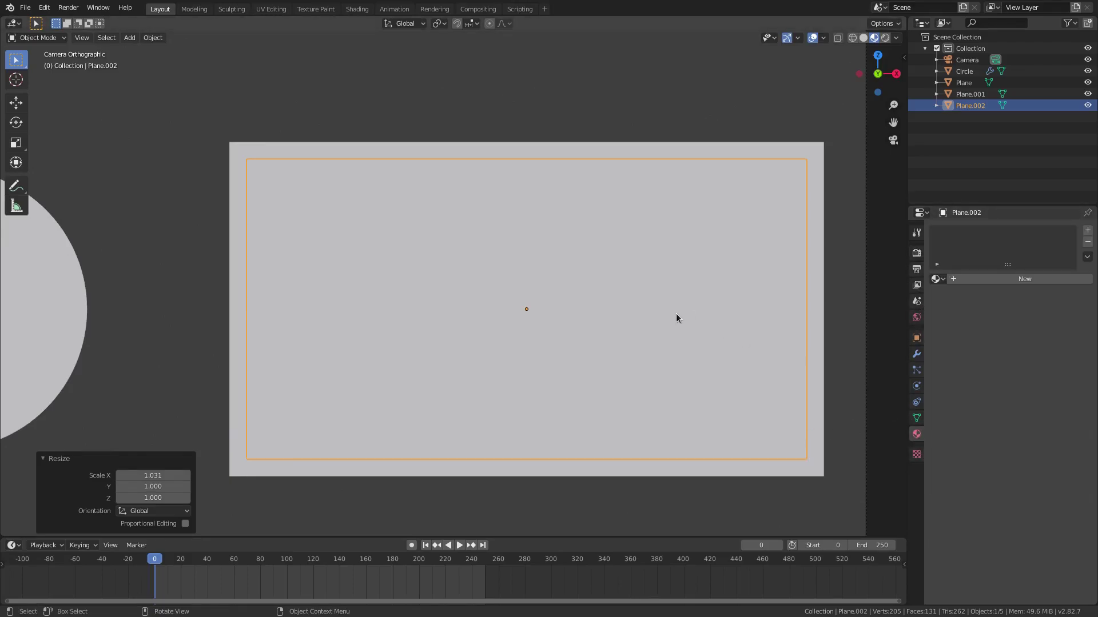
{"action": "scroll", "coordinate": [692, 399], "scroll_direction": "down", "scroll_amount": 4}
{"action": "middle_click_drag", "start_coordinate": [465, 348], "coordinate": [661, 283], "text": "shift"}
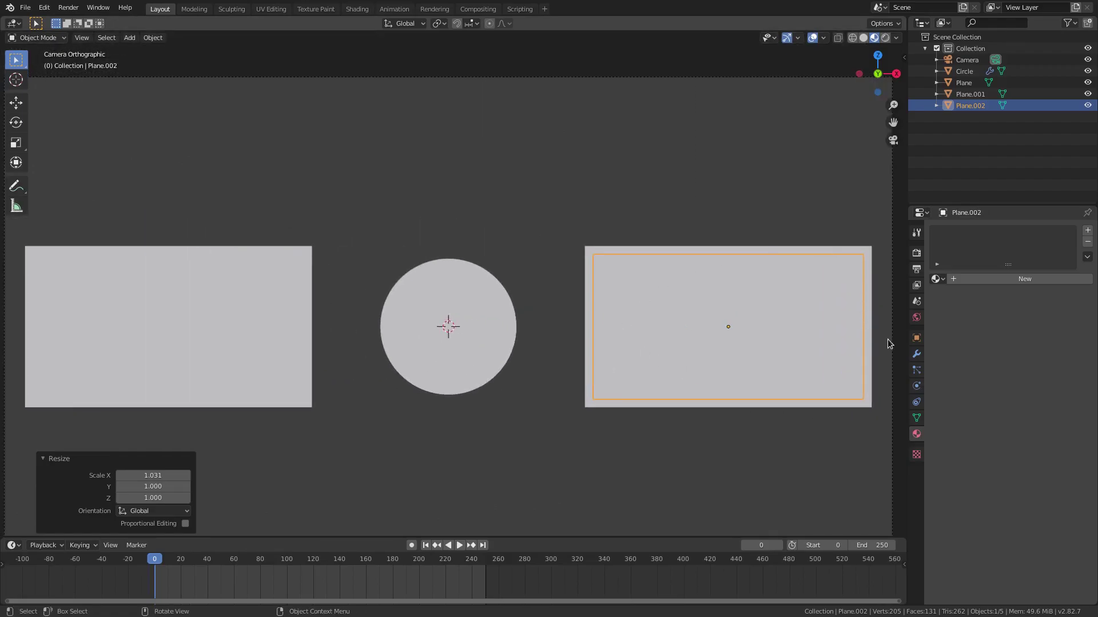
{"action": "left_click", "coordinate": [916, 317]}
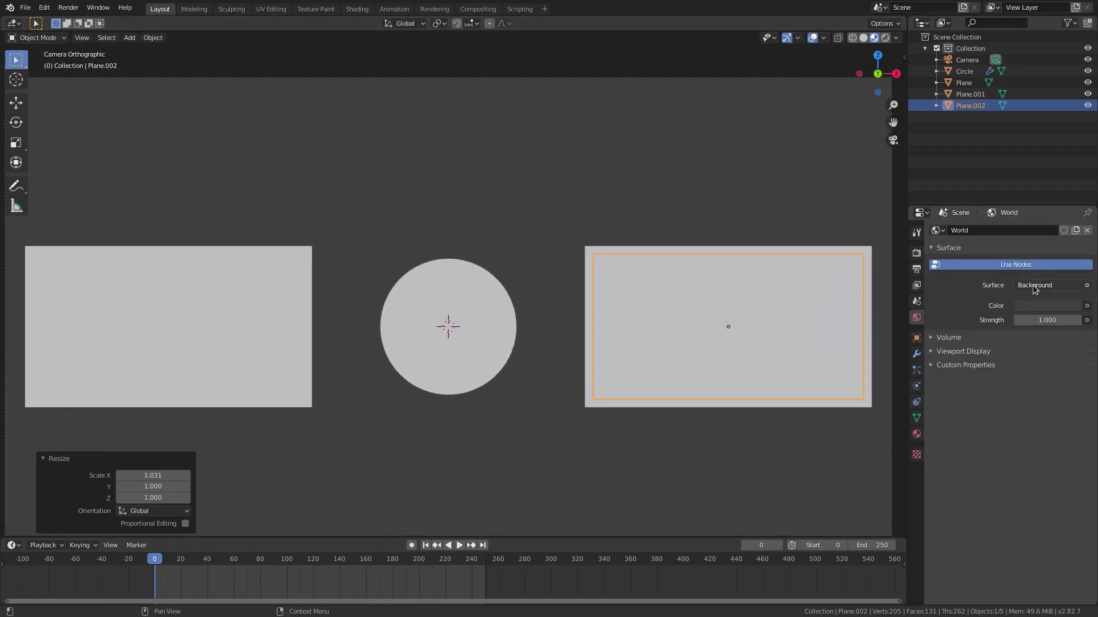
{"action": "left_click", "coordinate": [1045, 306]}
{"action": "left_click_drag", "start_coordinate": [1072, 203], "coordinate": [1071, 225]}
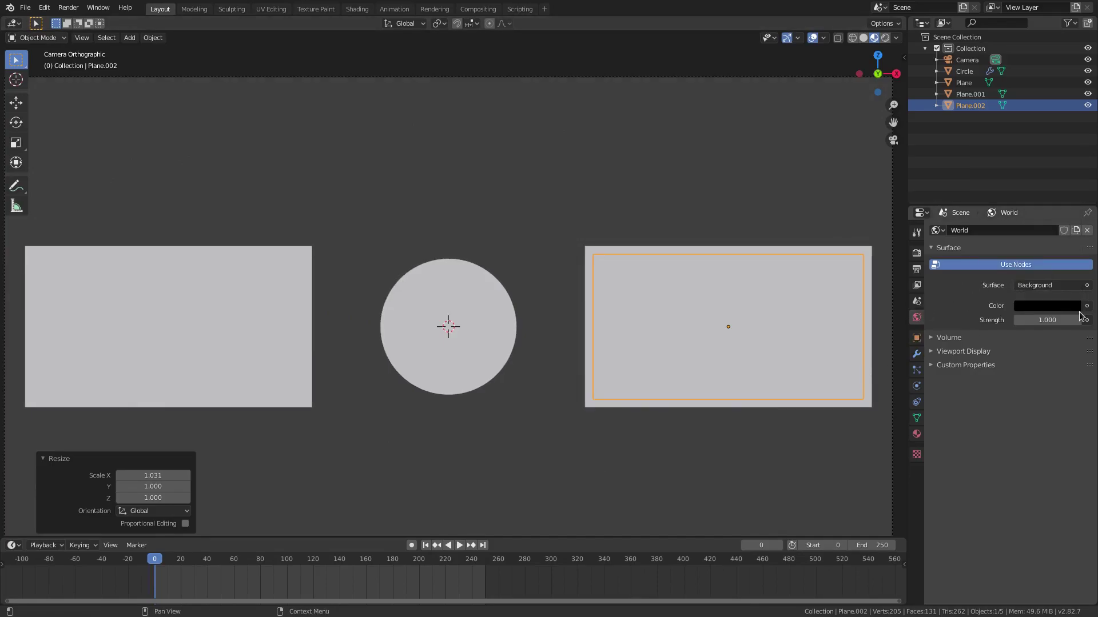
Step: Check the black background in Rendered shading, then return to Solid shading
{"action": "left_click", "coordinate": [885, 38]}
{"action": "left_click", "coordinate": [582, 266]}
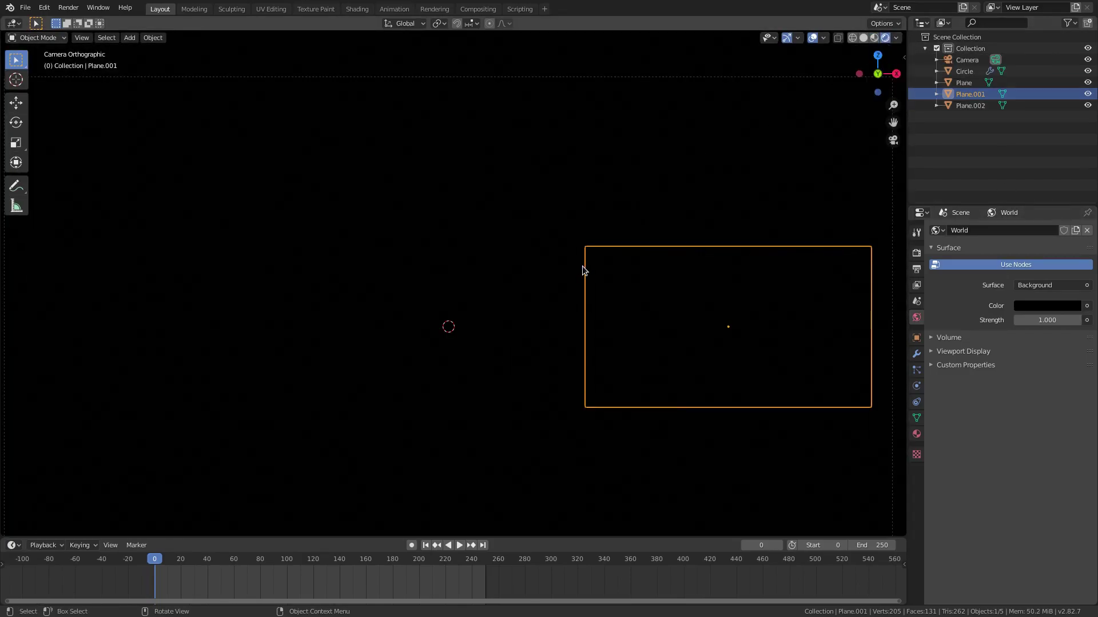
{"action": "left_click", "coordinate": [864, 37]}
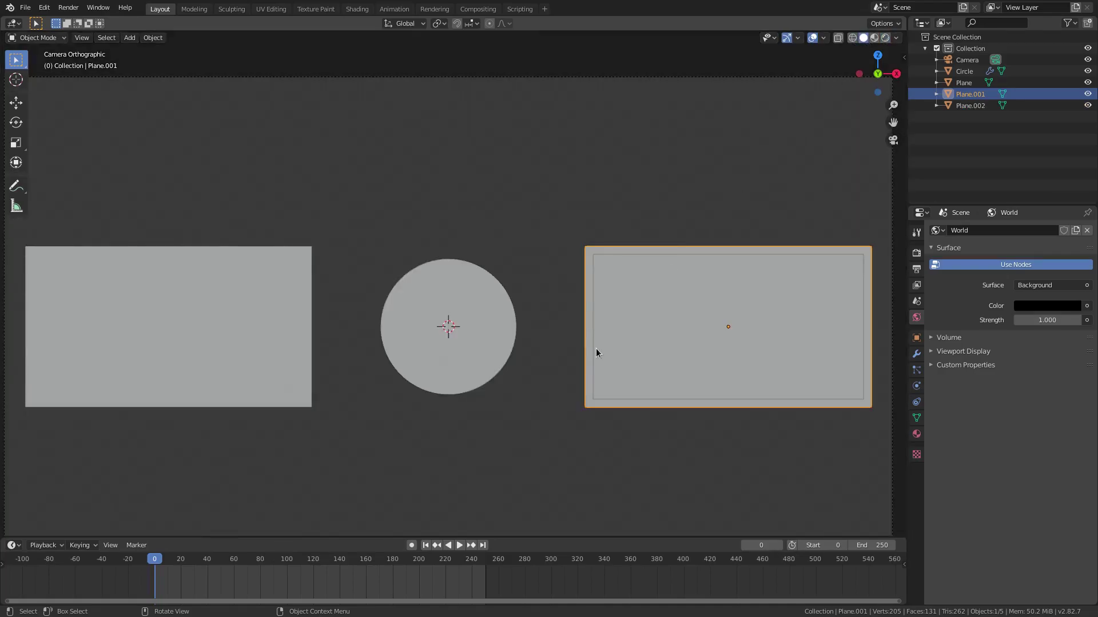
Step: Assign the existing Material to the left plane and link it to the circle and other plane
{"action": "left_click", "coordinate": [482, 287], "text": "shift"}
{"action": "left_click", "coordinate": [273, 287], "text": "shift"}
{"action": "middle_click_drag", "start_coordinate": [274, 287], "coordinate": [402, 210]}
{"action": "middle_click_drag", "start_coordinate": [424, 281], "coordinate": [560, 194]}
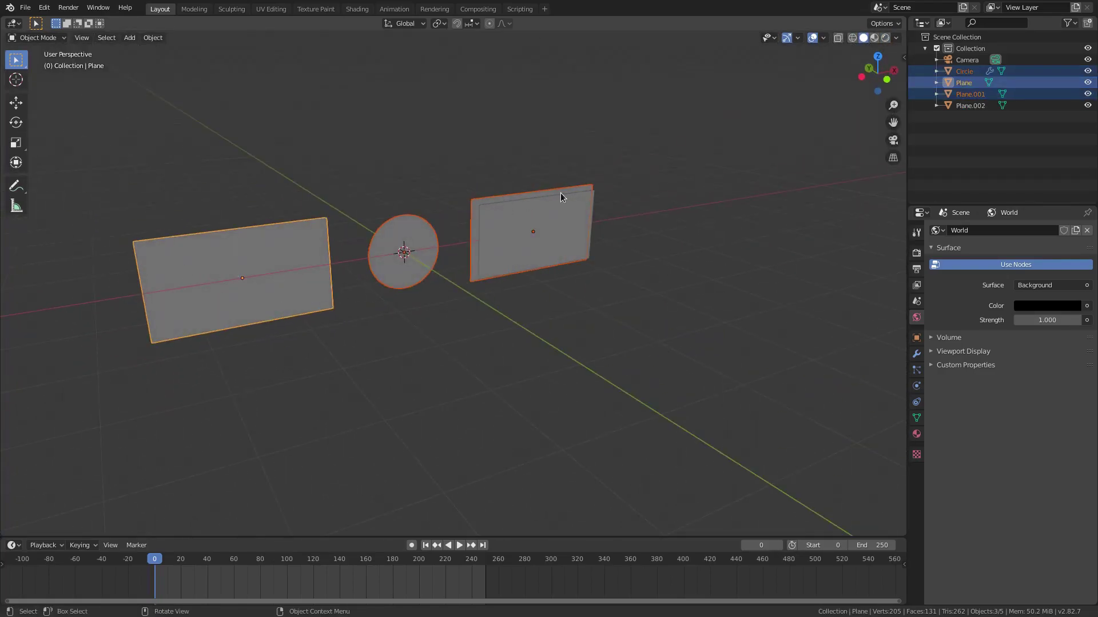
{"action": "left_click", "coordinate": [916, 435]}
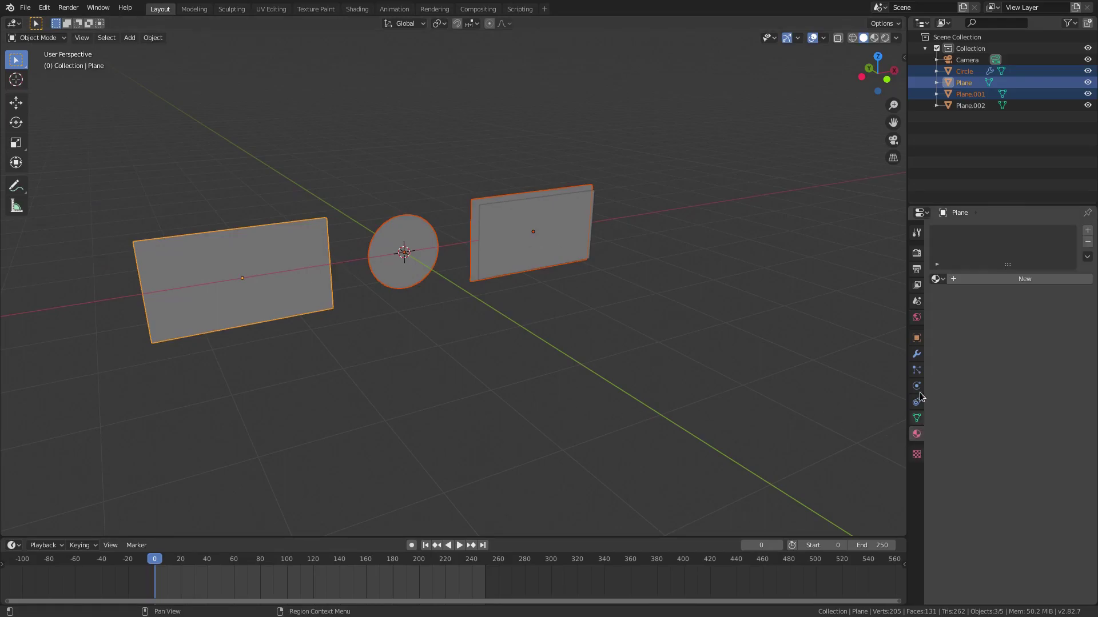
{"action": "left_click", "coordinate": [936, 278]}
{"action": "left_click", "coordinate": [945, 296]}
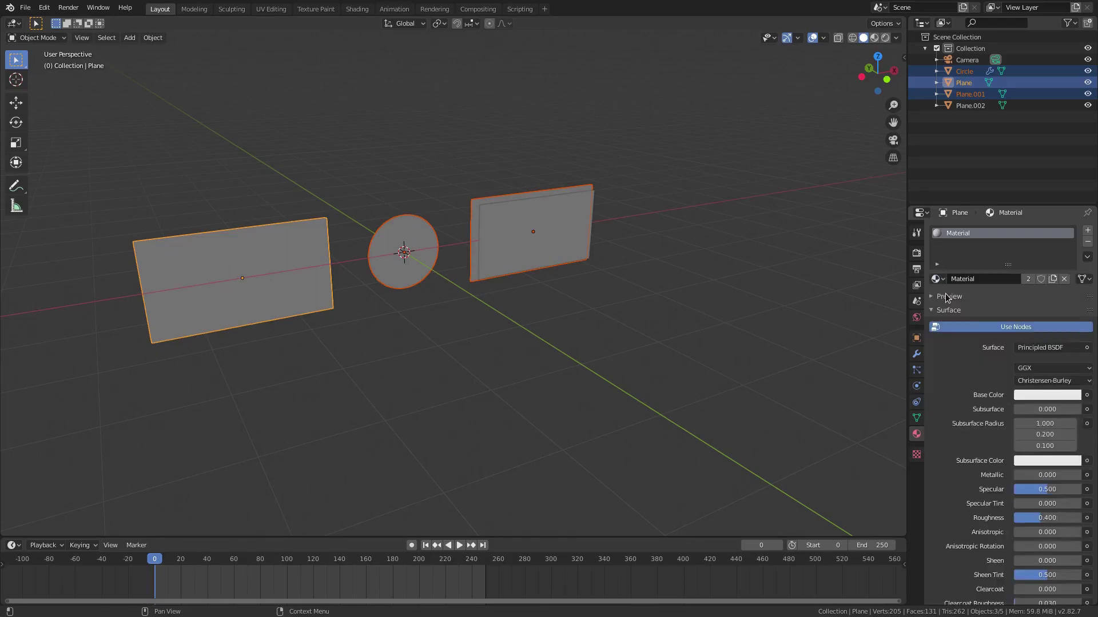
{"action": "key", "text": "ctrl+l"}
{"action": "mouse_move", "coordinate": [546, 301]}
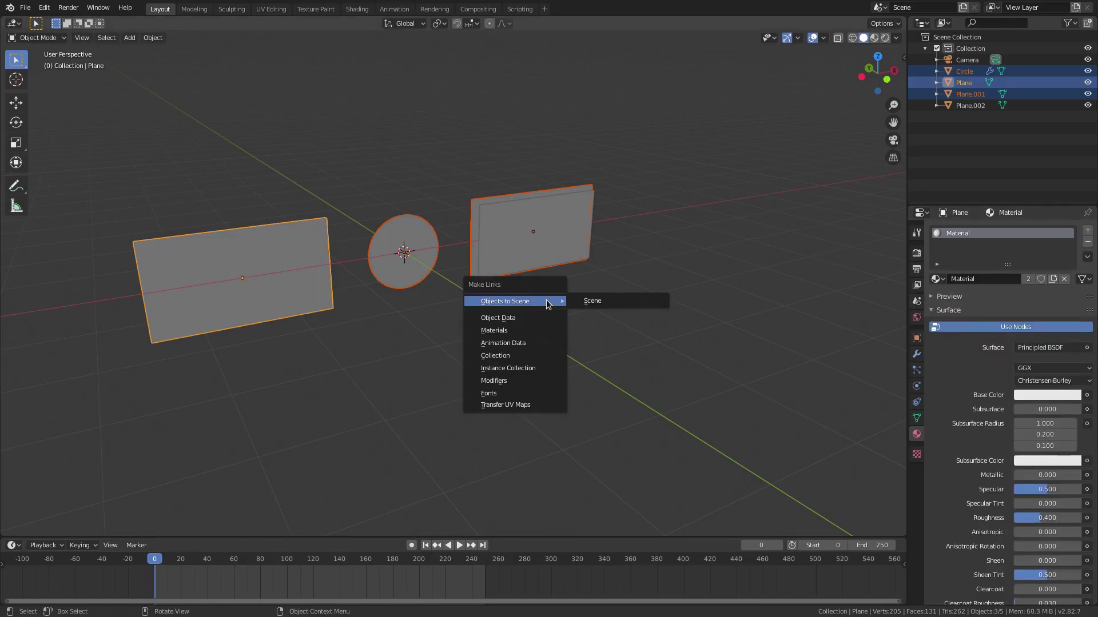
{"action": "left_click", "coordinate": [512, 332]}
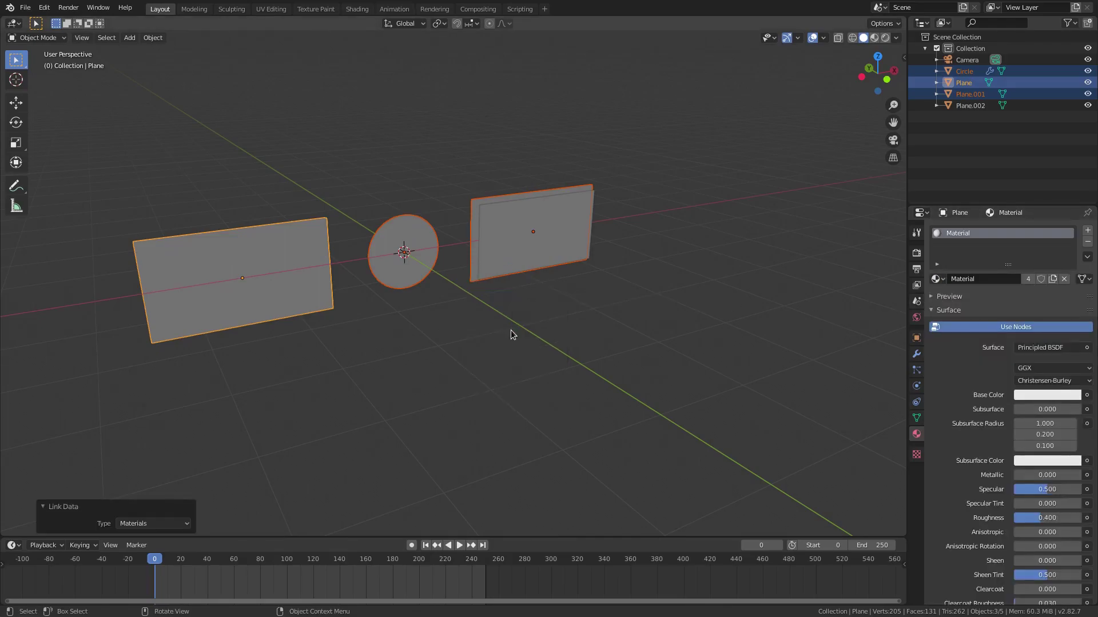
Step: Make the shared material a pink Emission shader at strength 5, viewed through the camera
{"action": "left_click", "coordinate": [1042, 348]}
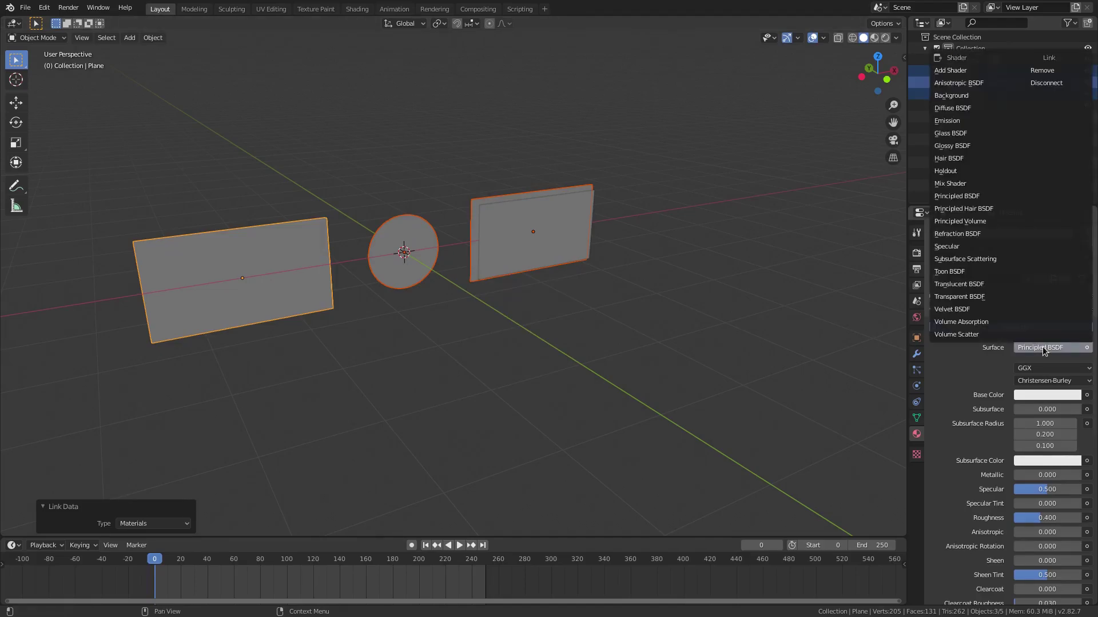
{"action": "left_click", "coordinate": [979, 121]}
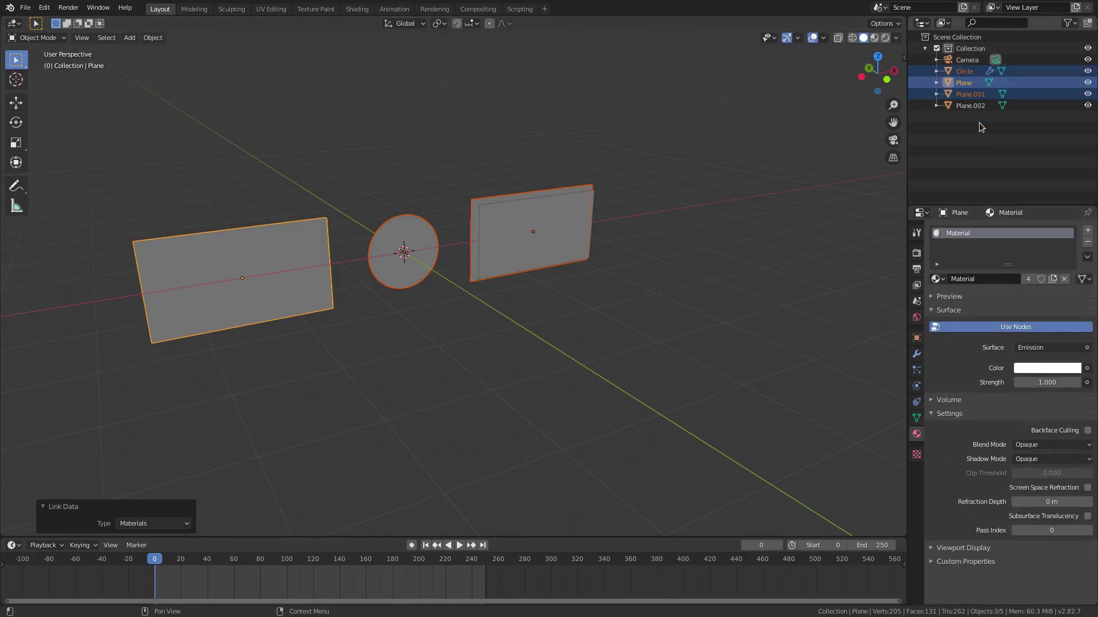
{"action": "left_click", "coordinate": [1041, 368]}
{"action": "left_click_drag", "start_coordinate": [1041, 288], "coordinate": [1045, 281]}
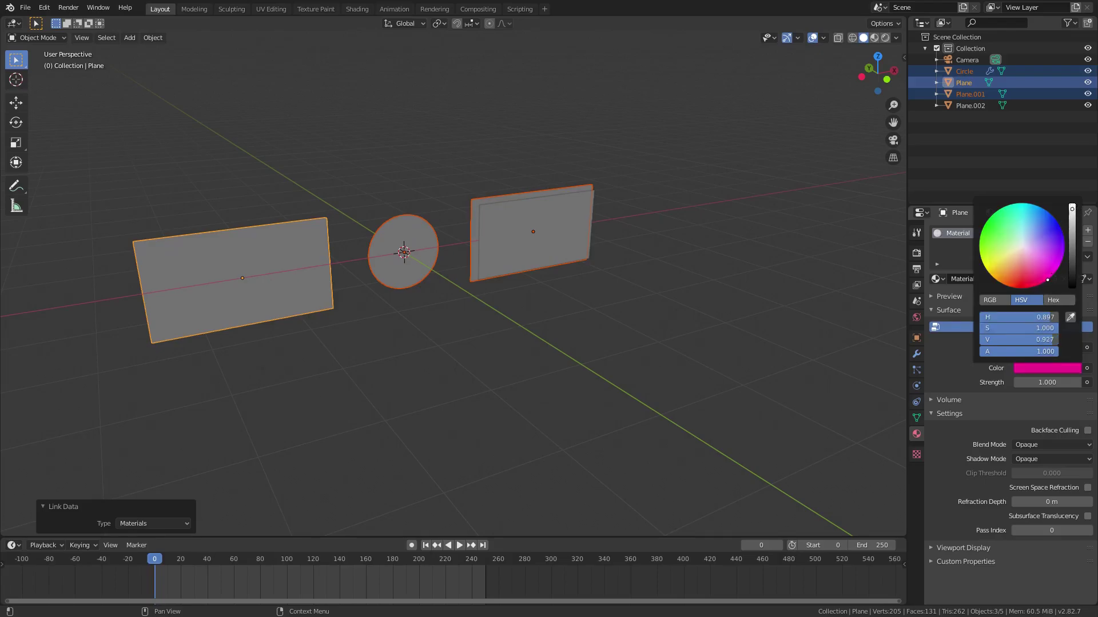
{"action": "left_click", "coordinate": [1029, 383]}
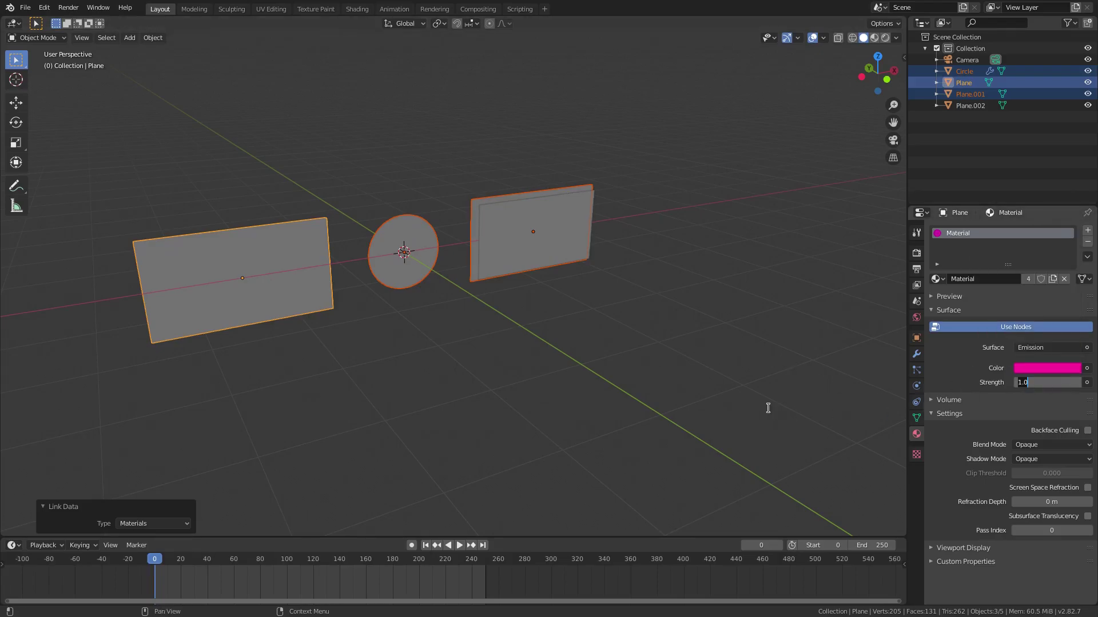
{"action": "key", "text": "Return"}
{"action": "key", "text": "KP_0"}
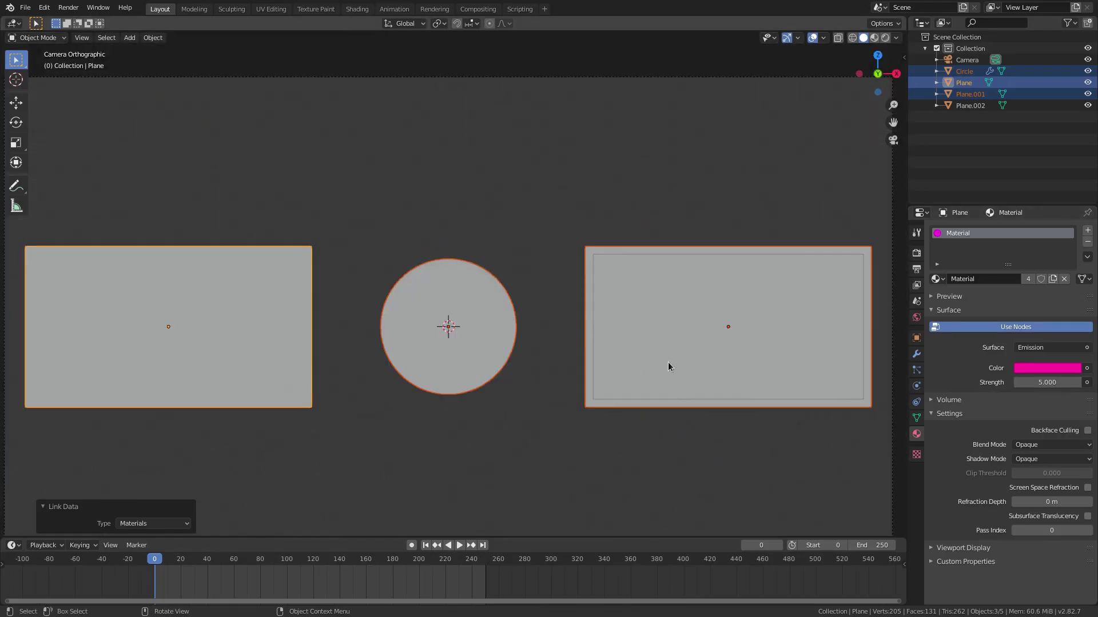
{"action": "left_click", "coordinate": [584, 248]}
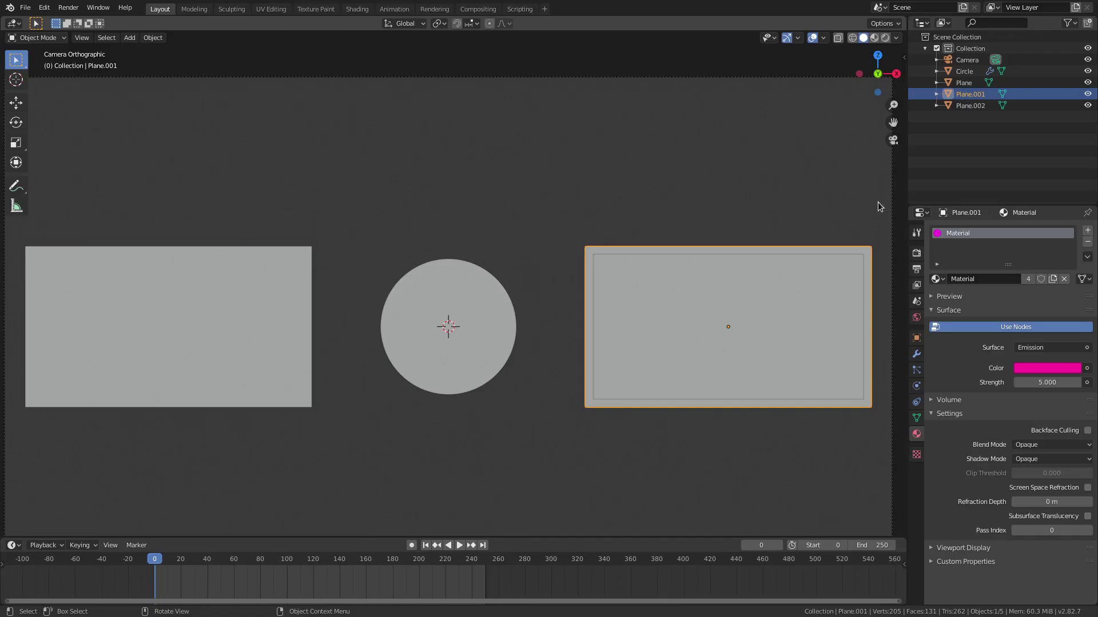
Step: In rendered shading, shift the emission colour to pinkish red (hue 0.943, saturation 0.956)
{"action": "left_click", "coordinate": [885, 37]}
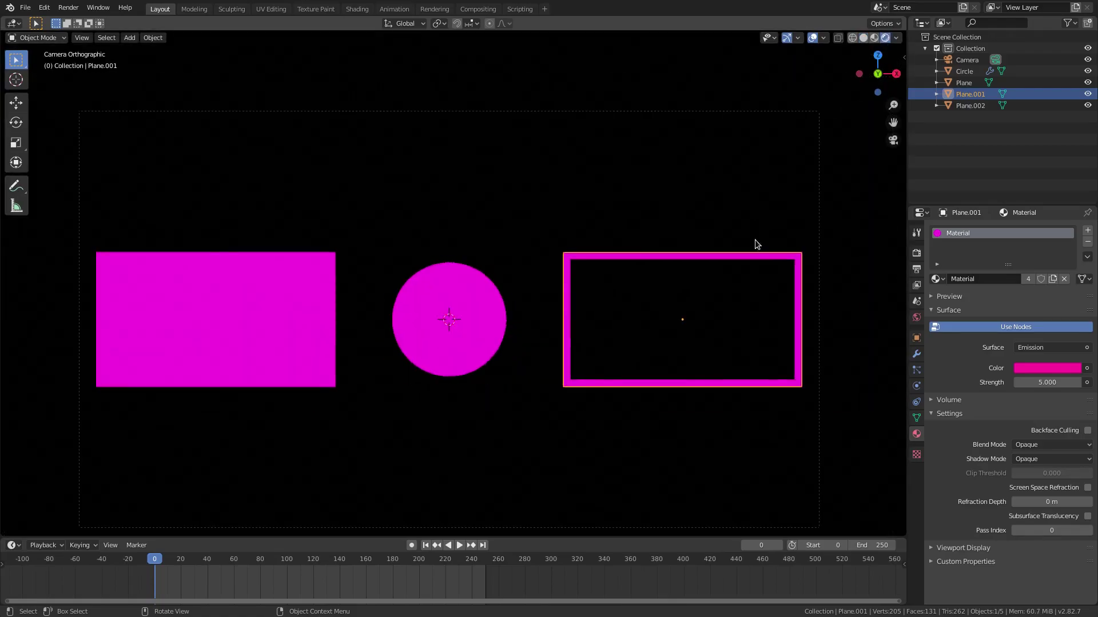
{"action": "left_click", "coordinate": [1043, 373]}
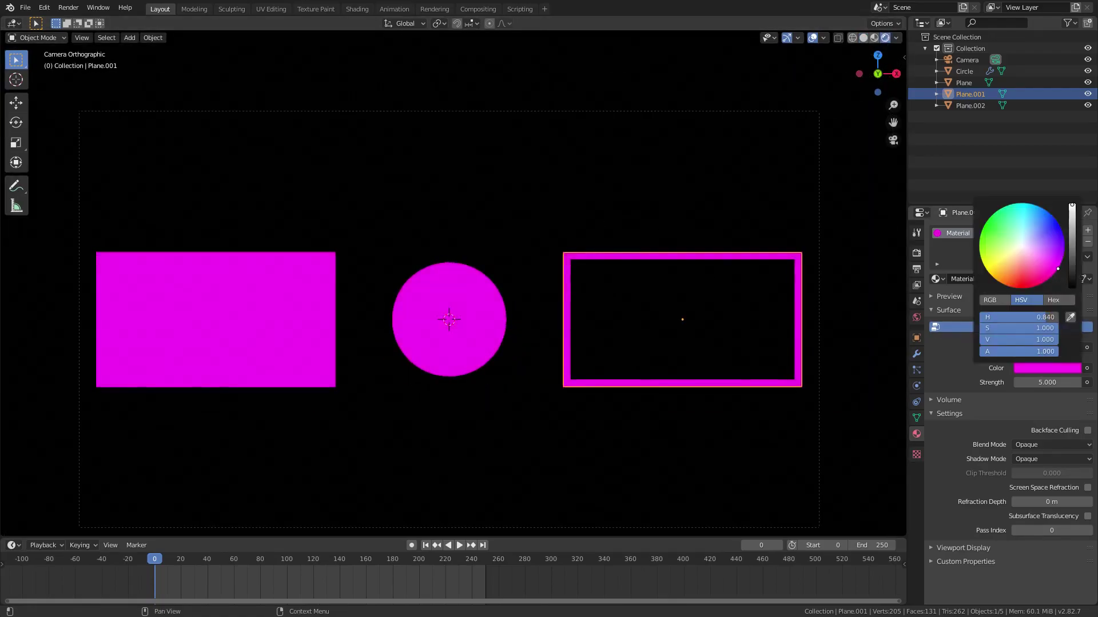
{"action": "left_click_drag", "start_coordinate": [1024, 317], "coordinate": [1055, 317]}
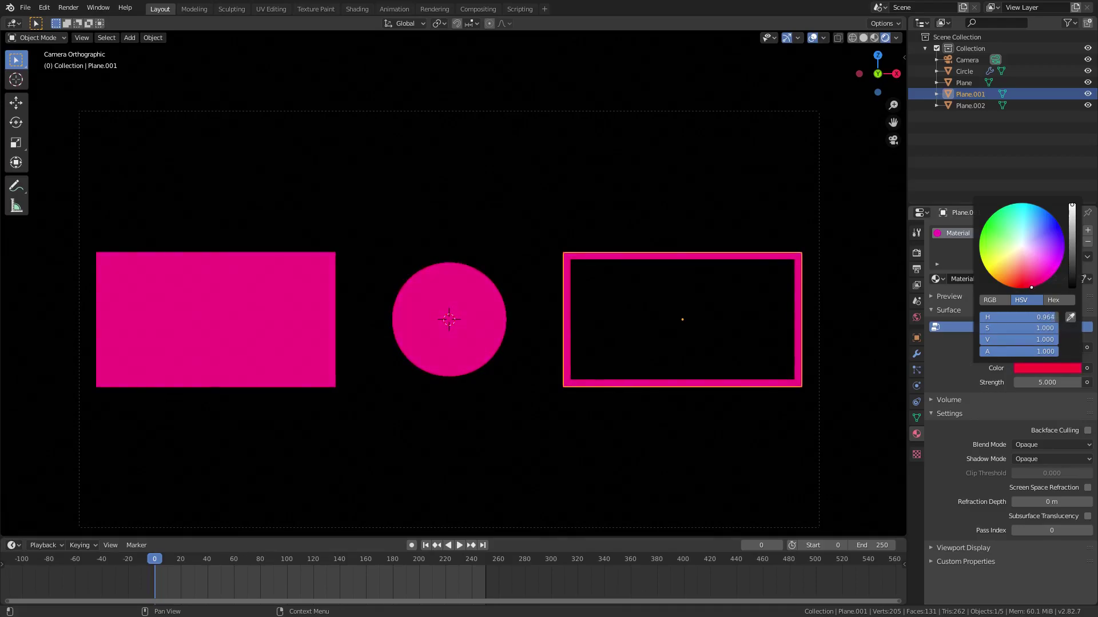
{"action": "left_click_drag", "start_coordinate": [1028, 277], "coordinate": [1032, 287]}
{"action": "scroll", "coordinate": [647, 313], "scroll_direction": "down", "scroll_amount": 1}
{"action": "scroll", "coordinate": [647, 314], "scroll_direction": "up", "scroll_amount": 1}
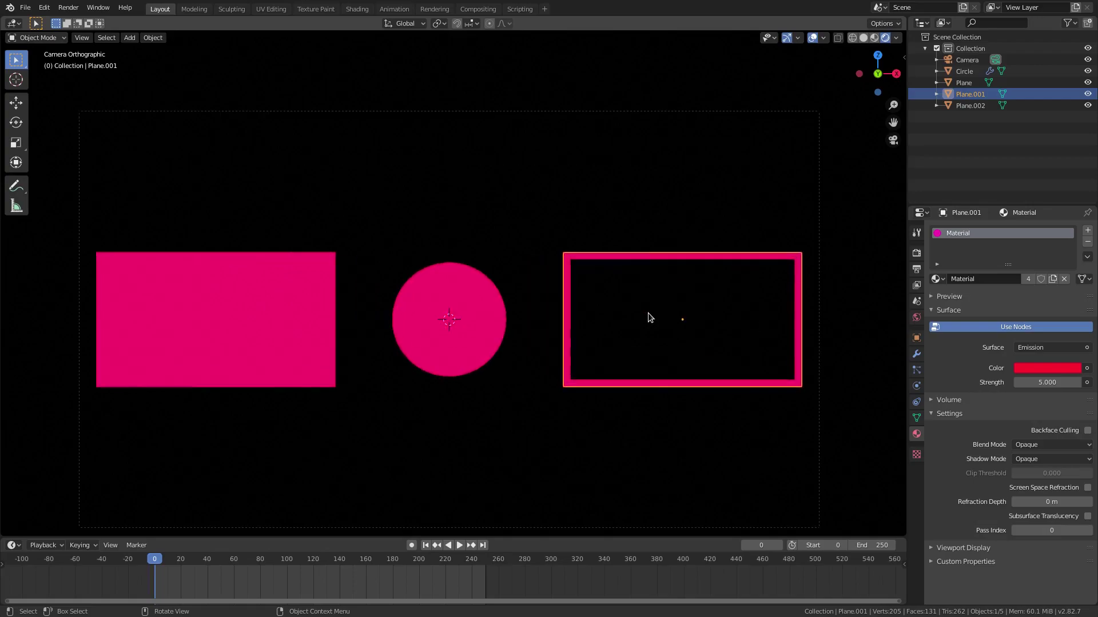
{"action": "scroll", "coordinate": [647, 285], "scroll_direction": "up", "scroll_amount": 3}
{"action": "middle_click_drag", "start_coordinate": [699, 295], "coordinate": [600, 286], "text": "shift"}
Step: Enlarge the black inner plane Plane.002 uniformly to 1.022
{"action": "left_click", "coordinate": [774, 264]}
{"action": "scroll", "coordinate": [774, 264], "scroll_direction": "up", "scroll_amount": 2}
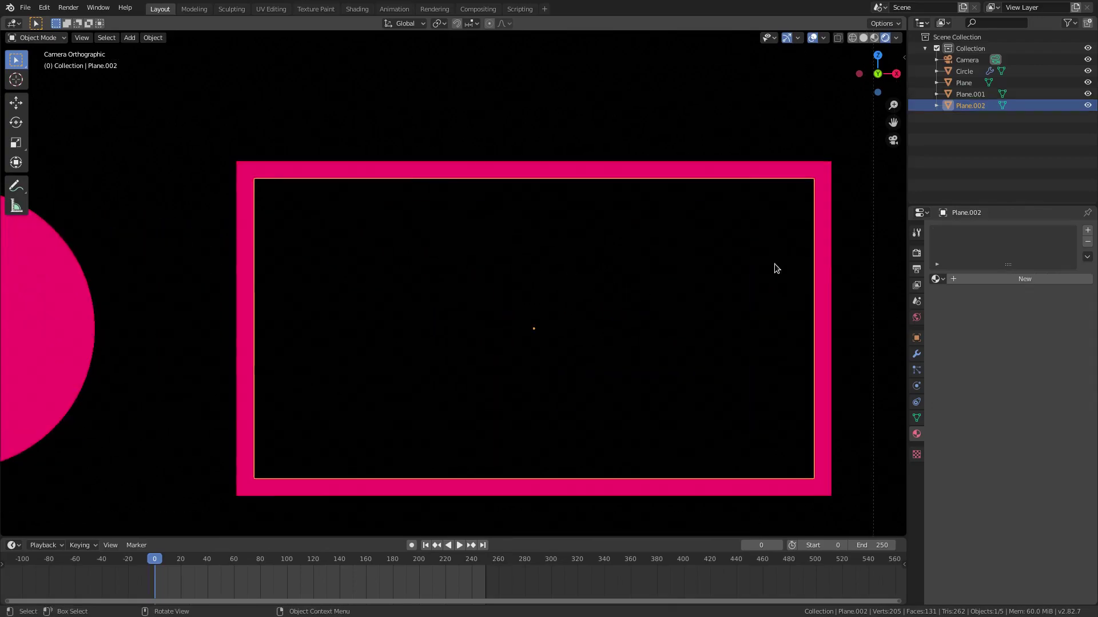
{"action": "key", "text": "s"}
{"action": "key", "text": "x"}
{"action": "key", "text": "Escape"}
{"action": "key", "text": "s"}
{"action": "left_click", "coordinate": [815, 256]}
{"action": "scroll", "coordinate": [801, 223], "scroll_direction": "up", "scroll_amount": 4}
Step: Stretch the inner plane to 1.026 along Z
{"action": "key", "text": "s"}
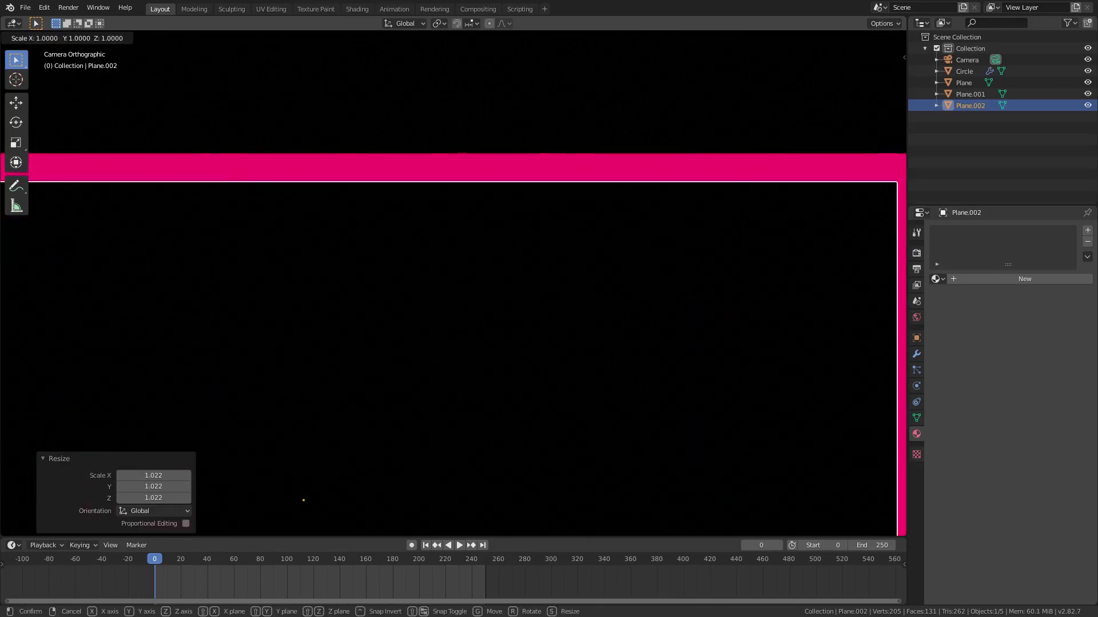
{"action": "key", "text": "Escape"}
{"action": "key", "text": "s"}
{"action": "key", "text": "z"}
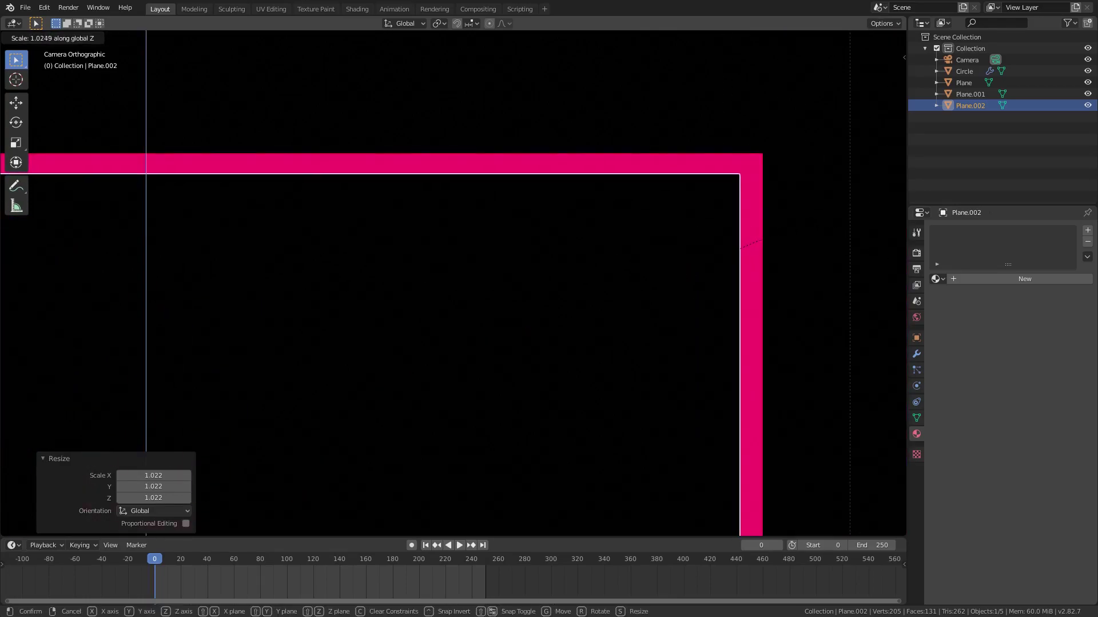
{"action": "left_click", "coordinate": [650, 293]}
{"action": "scroll", "coordinate": [650, 293], "scroll_direction": "down", "scroll_amount": 6}
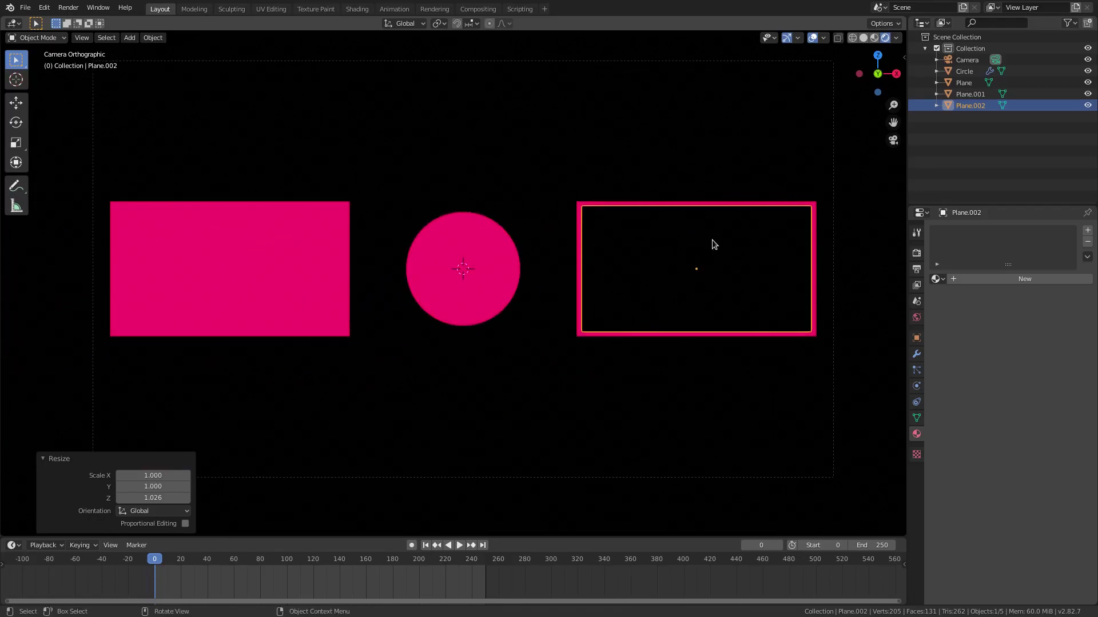
Step: Duplicate the inner plane and move the copy to X -2.3087 m over the left rectangle
{"action": "key", "text": "shift+d"}
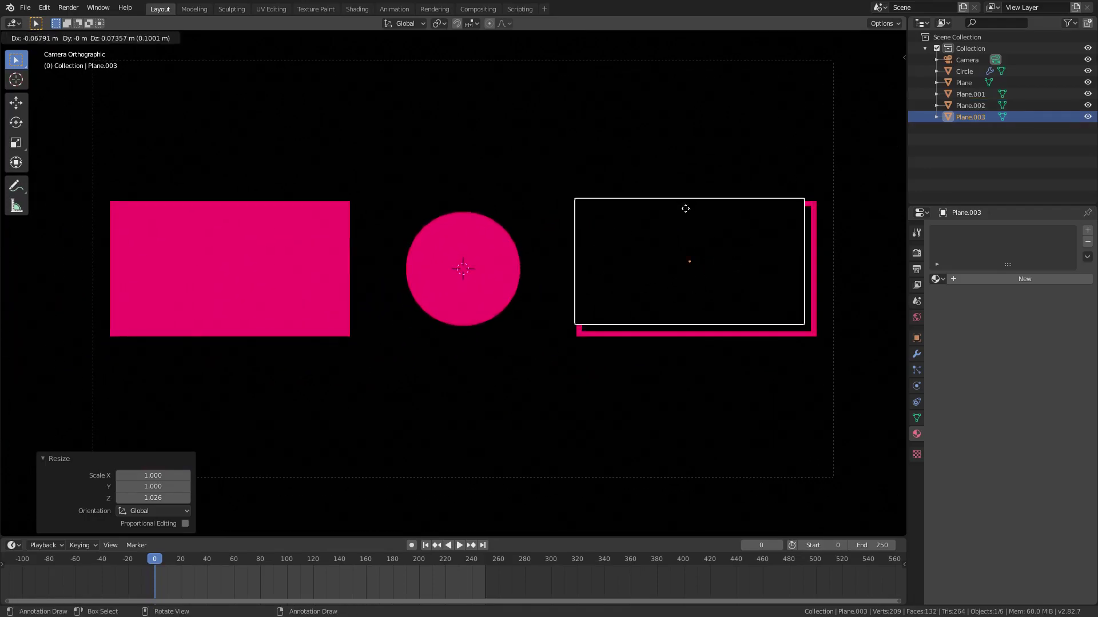
{"action": "key", "text": "Escape"}
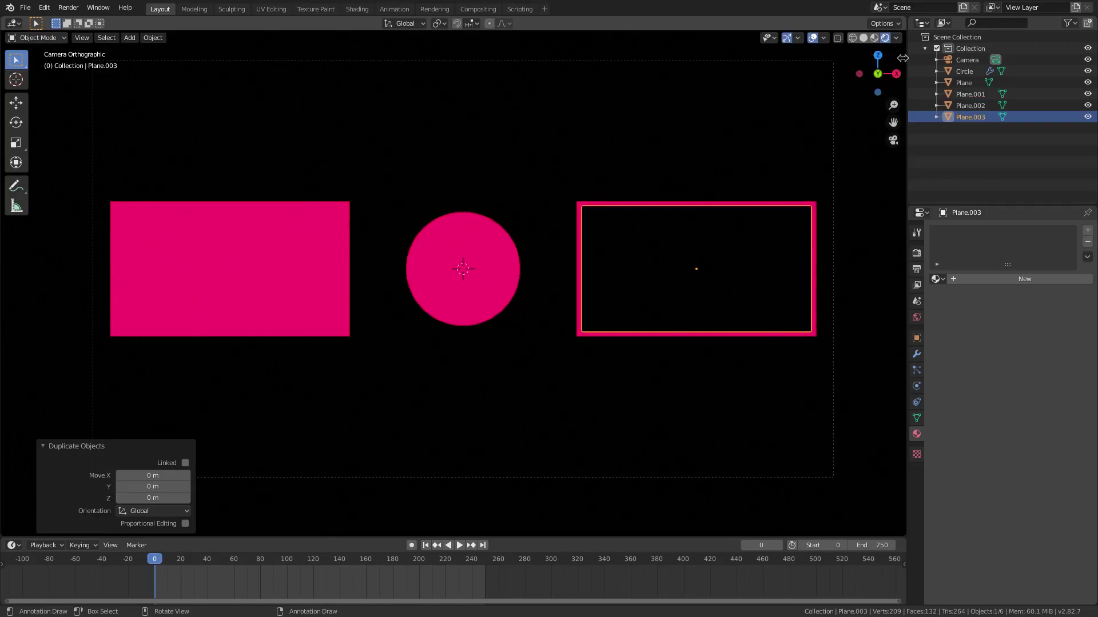
{"action": "left_click", "coordinate": [903, 58]}
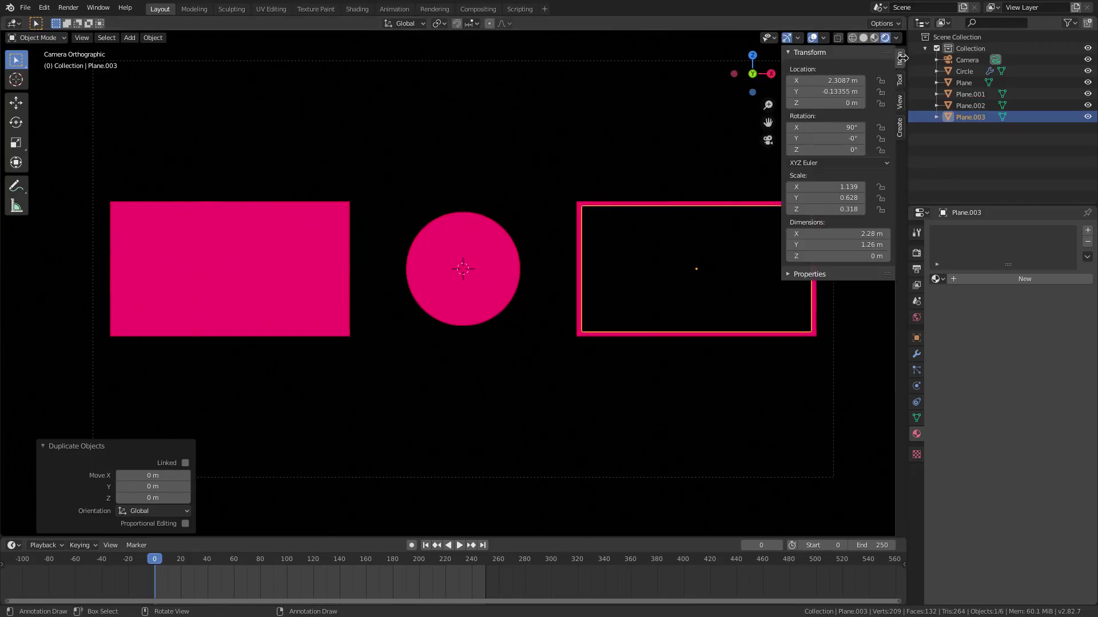
{"action": "double_click", "coordinate": [810, 81]}
{"action": "key", "text": "Home"}
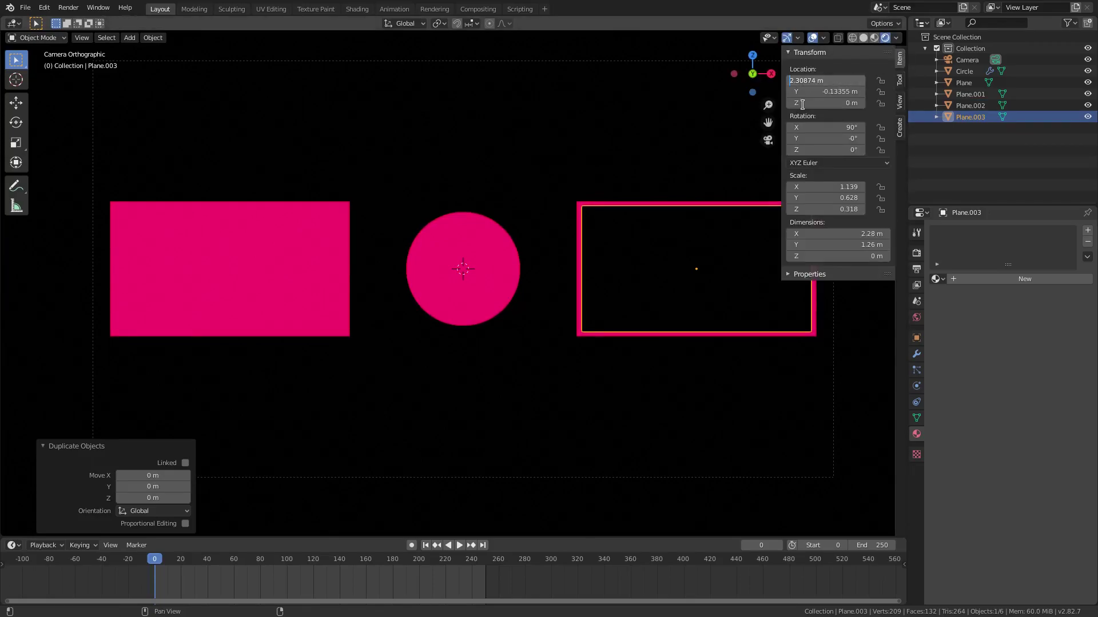
{"action": "type", "text": "-"}
{"action": "key", "text": "Return"}
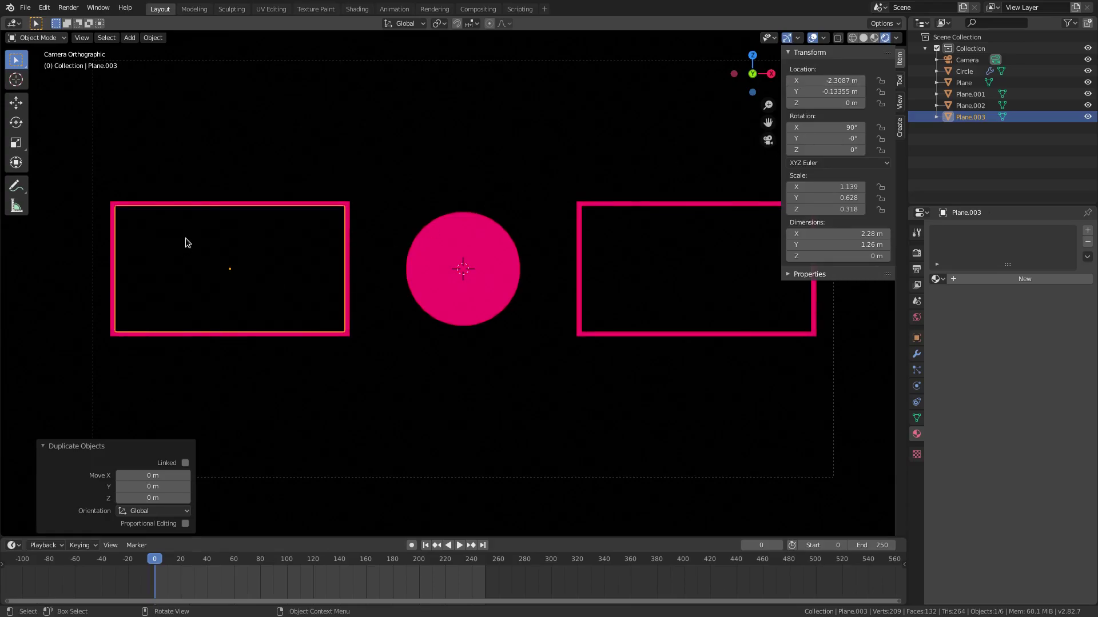
{"action": "left_click", "coordinate": [458, 286]}
Step: Duplicate the circle in place, scale the copy to 0.918 and nudge it −0.00575 m along Y
{"action": "scroll", "coordinate": [572, 206], "scroll_direction": "up", "scroll_amount": 3}
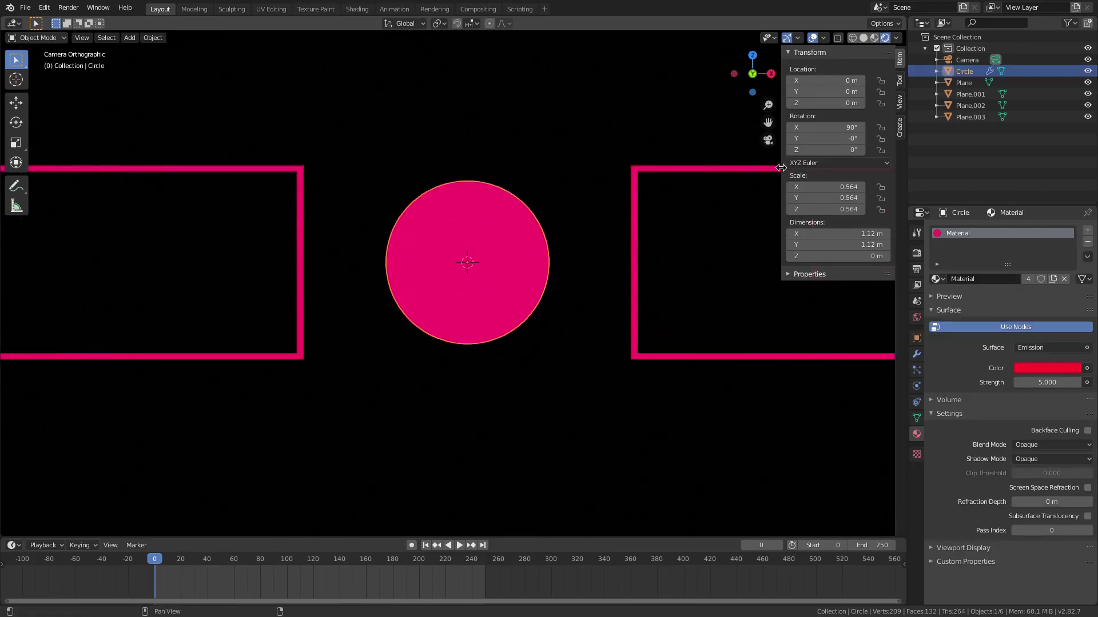
{"action": "left_click_drag", "start_coordinate": [781, 167], "coordinate": [869, 168]}
{"action": "scroll", "coordinate": [605, 184], "scroll_direction": "up", "scroll_amount": 4}
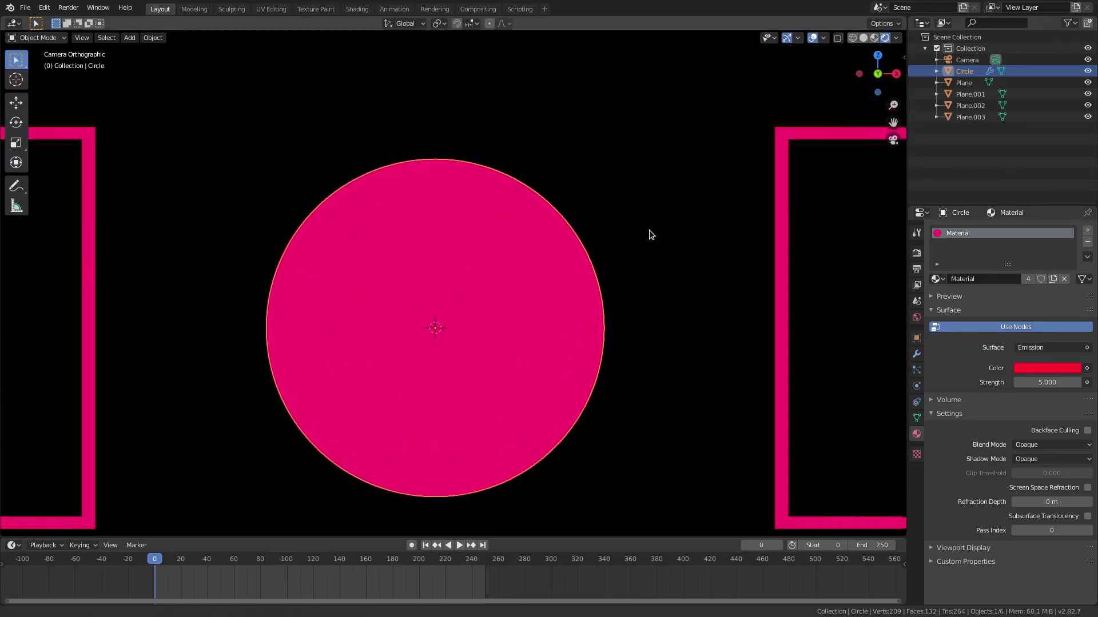
{"action": "middle_click_drag", "start_coordinate": [649, 231], "coordinate": [648, 230], "text": "shift"}
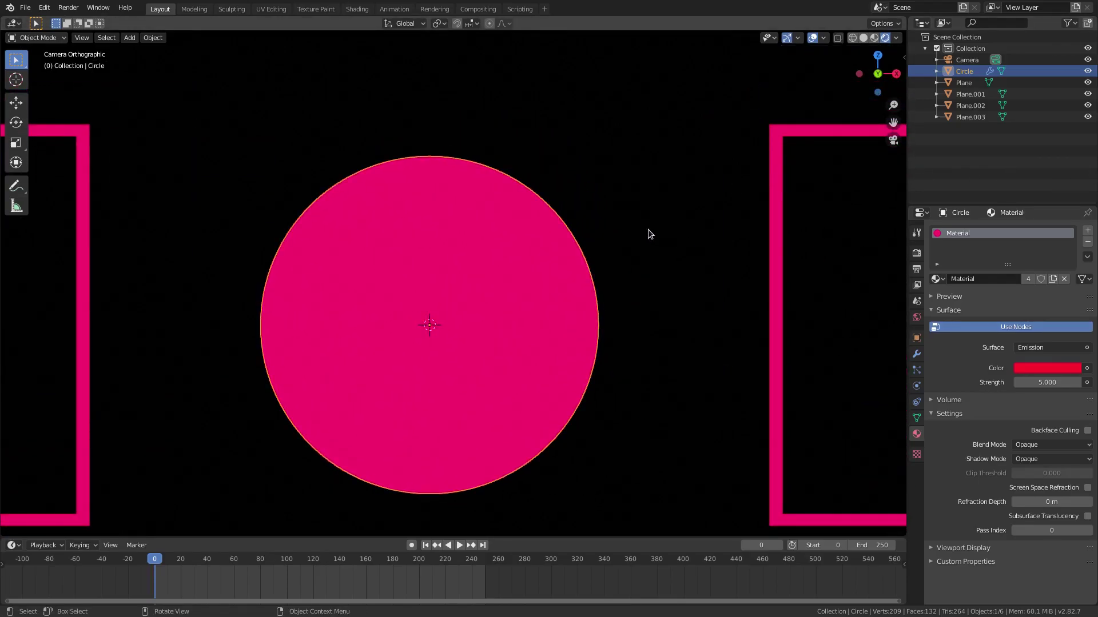
{"action": "key", "text": "shift+d"}
{"action": "right_click", "coordinate": [759, 172]}
{"action": "key", "text": "s"}
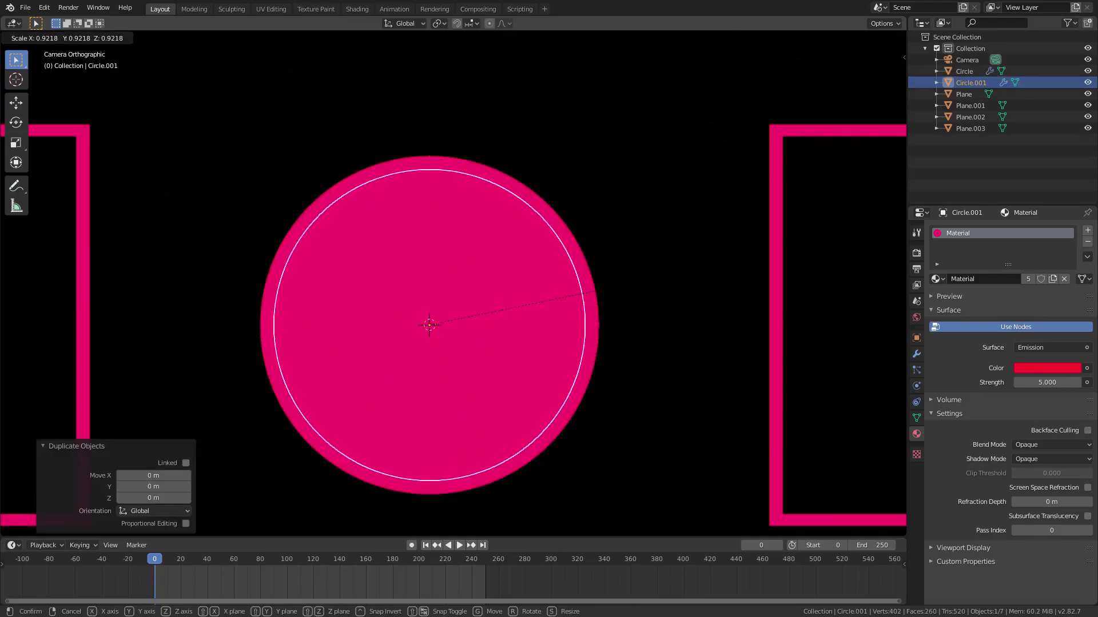
{"action": "left_click", "coordinate": [594, 293]}
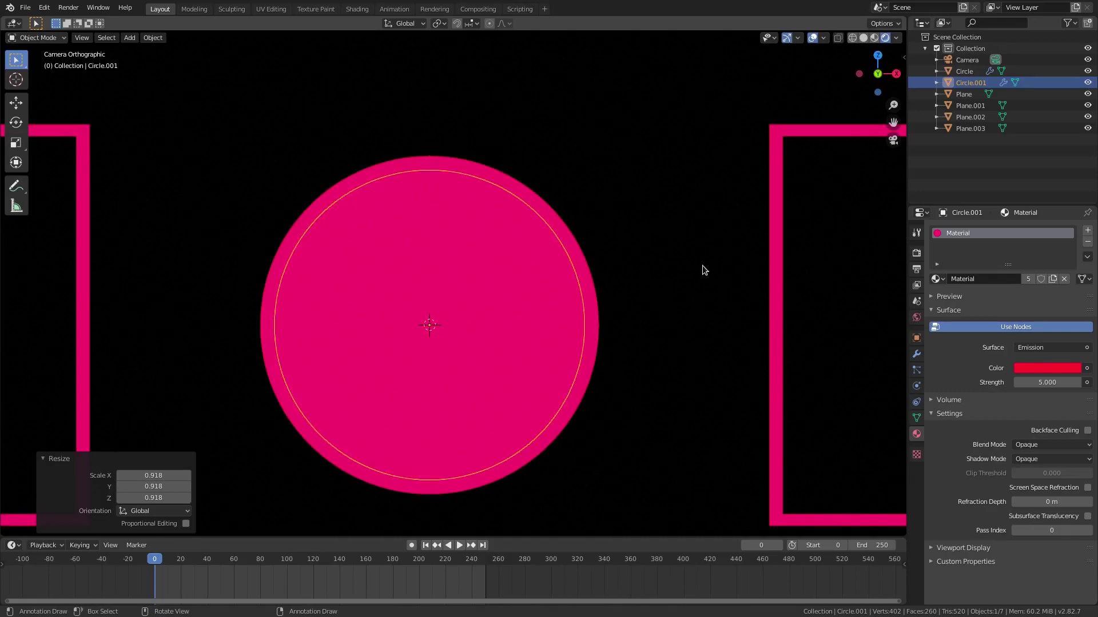
{"action": "key", "text": "g"}
{"action": "left_click", "coordinate": [695, 255]}
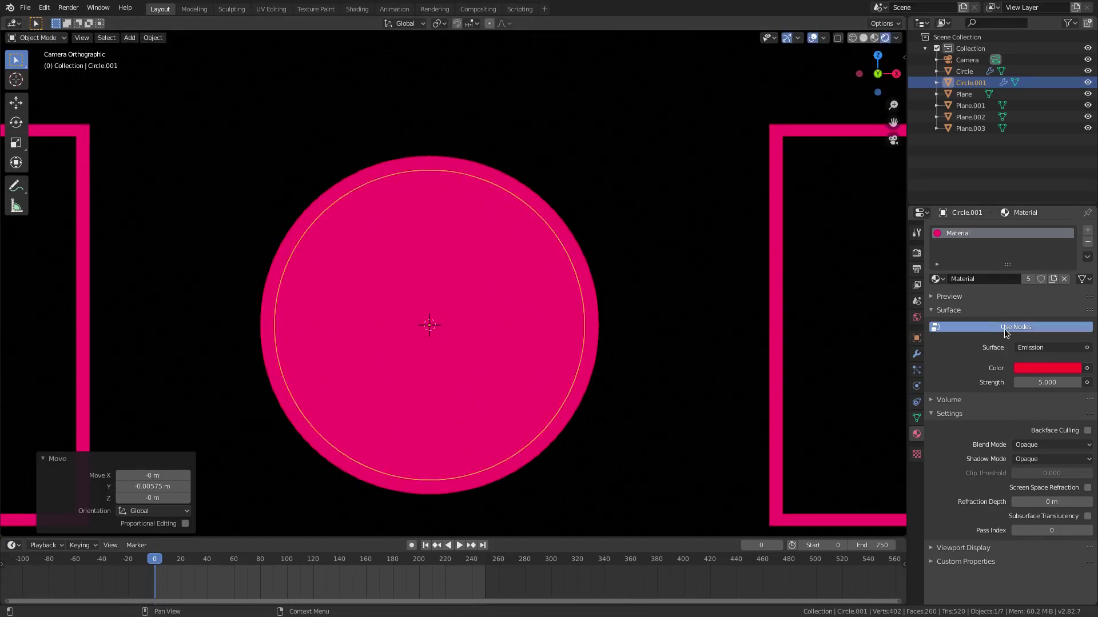
Step: Browse the existing materials and select the black inner plane Plane.002
{"action": "left_click", "coordinate": [937, 279]}
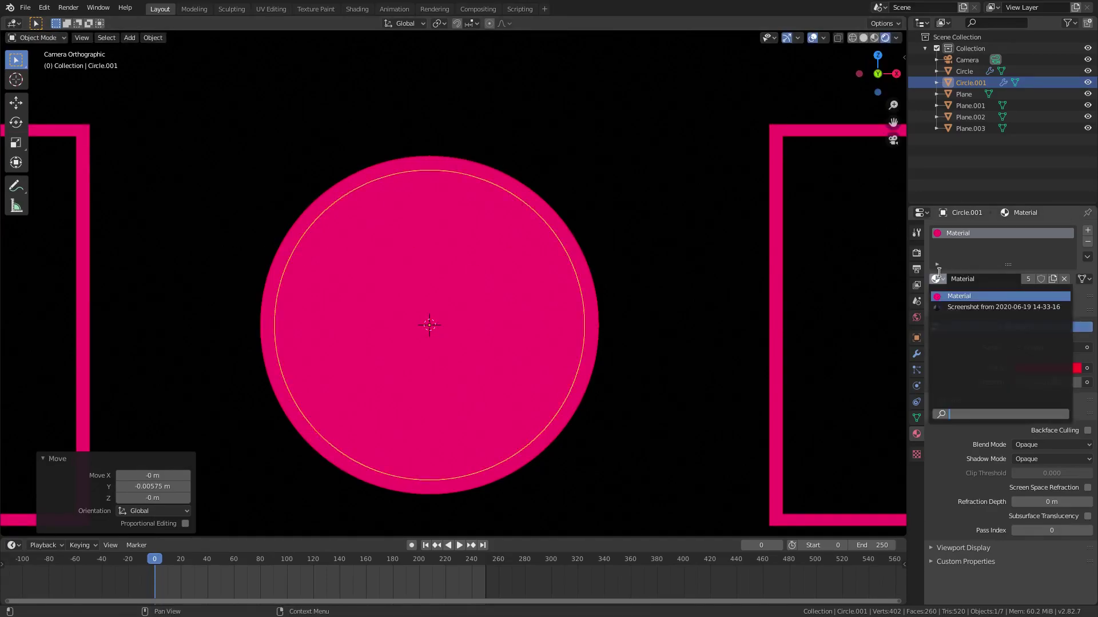
{"action": "left_click", "coordinate": [946, 309]}
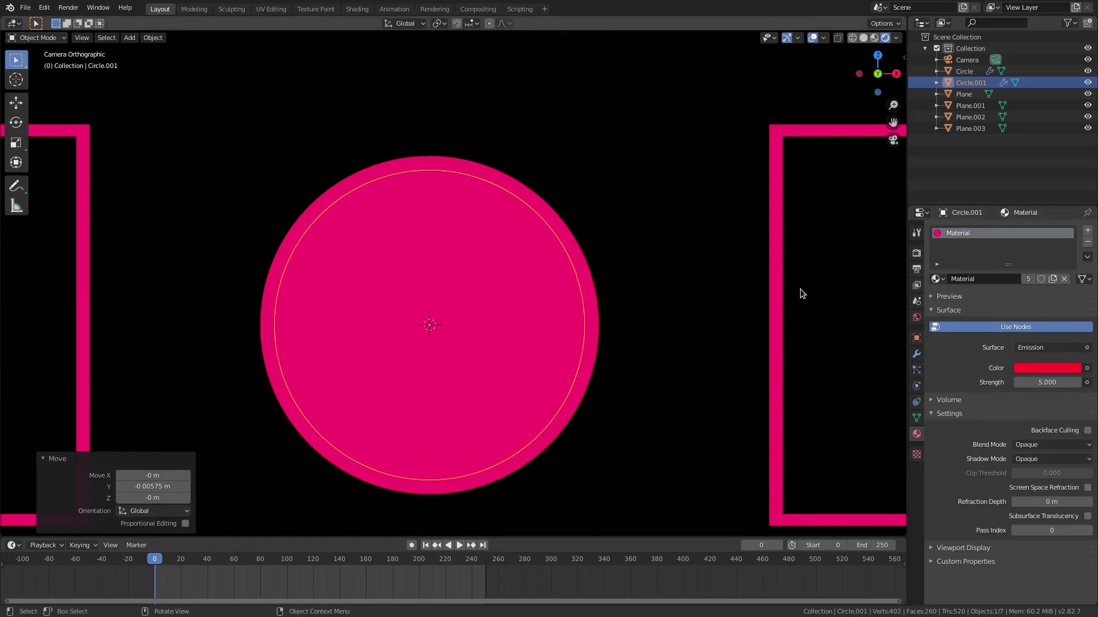
{"action": "left_click", "coordinate": [800, 290]}
{"action": "scroll", "coordinate": [743, 300], "scroll_direction": "down", "scroll_amount": 5}
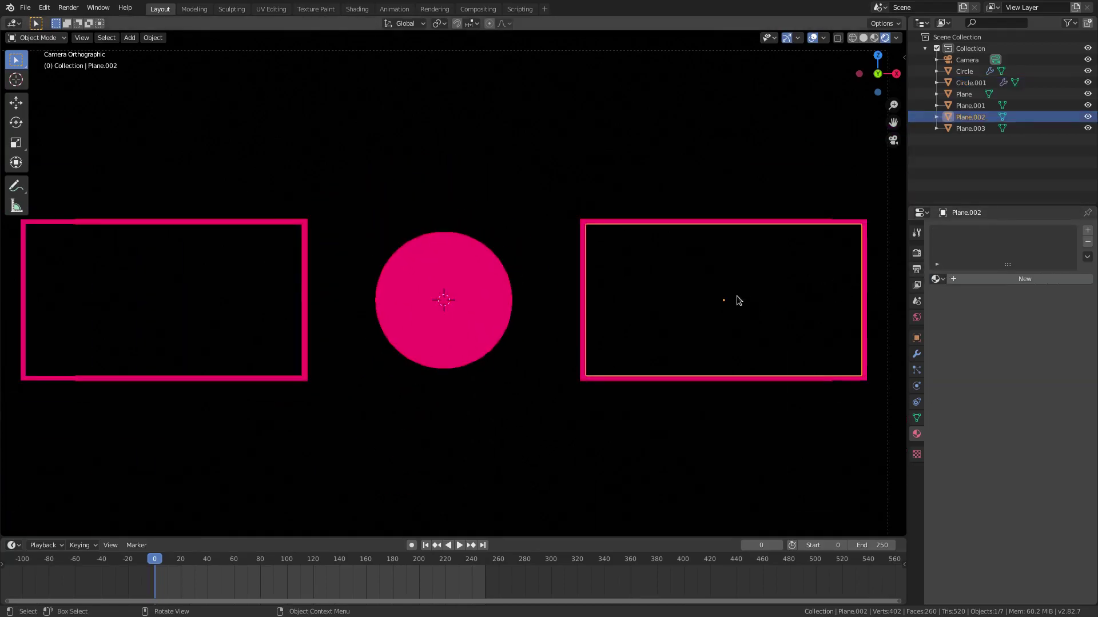
Step: Give Plane.002 the new Material.001 and set its base colour value to 0 (black)
{"action": "left_click", "coordinate": [997, 280]}
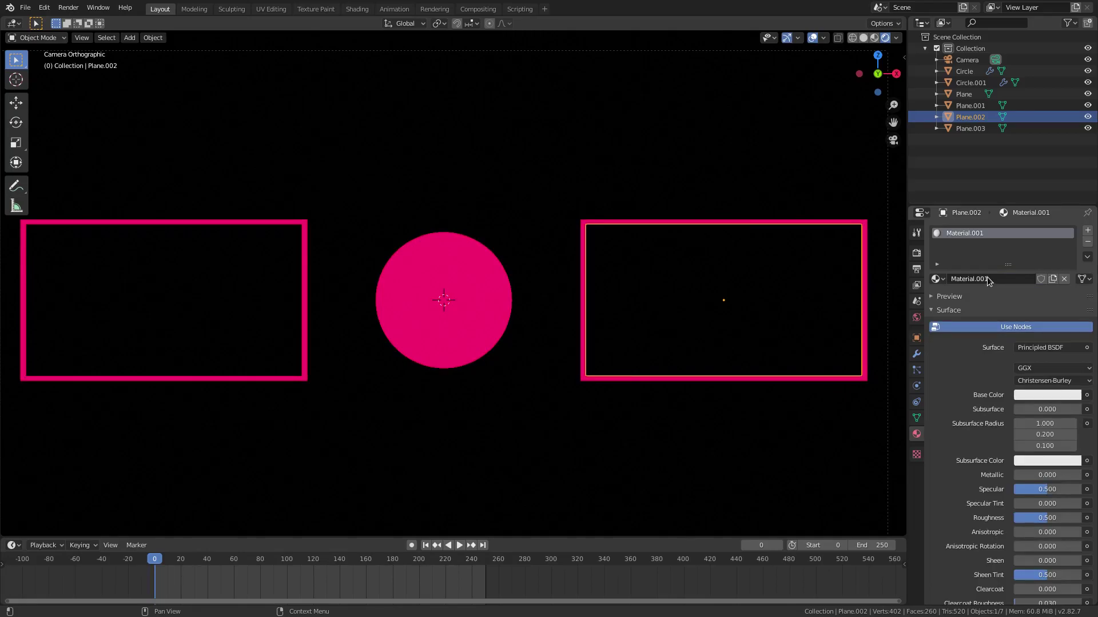
{"action": "left_click", "coordinate": [1049, 393]}
{"action": "left_click_drag", "start_coordinate": [1072, 283], "coordinate": [1064, 315]}
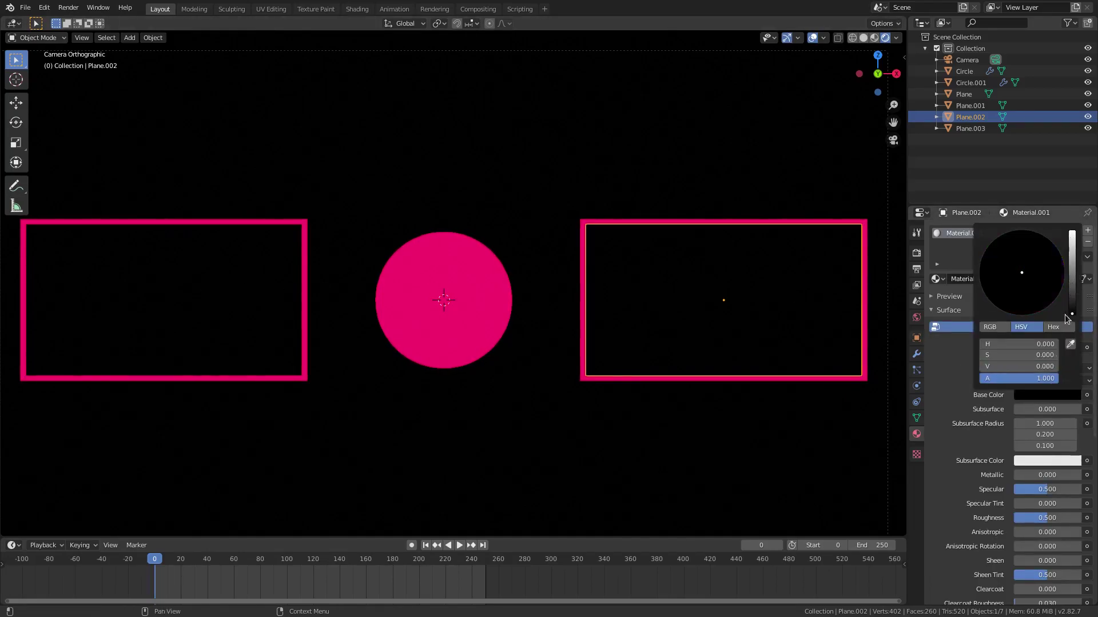
Step: Assign the black Material.001 to the left rectangle Plane.003 and to Circle.001
{"action": "left_click", "coordinate": [164, 289]}
{"action": "left_click", "coordinate": [936, 278]}
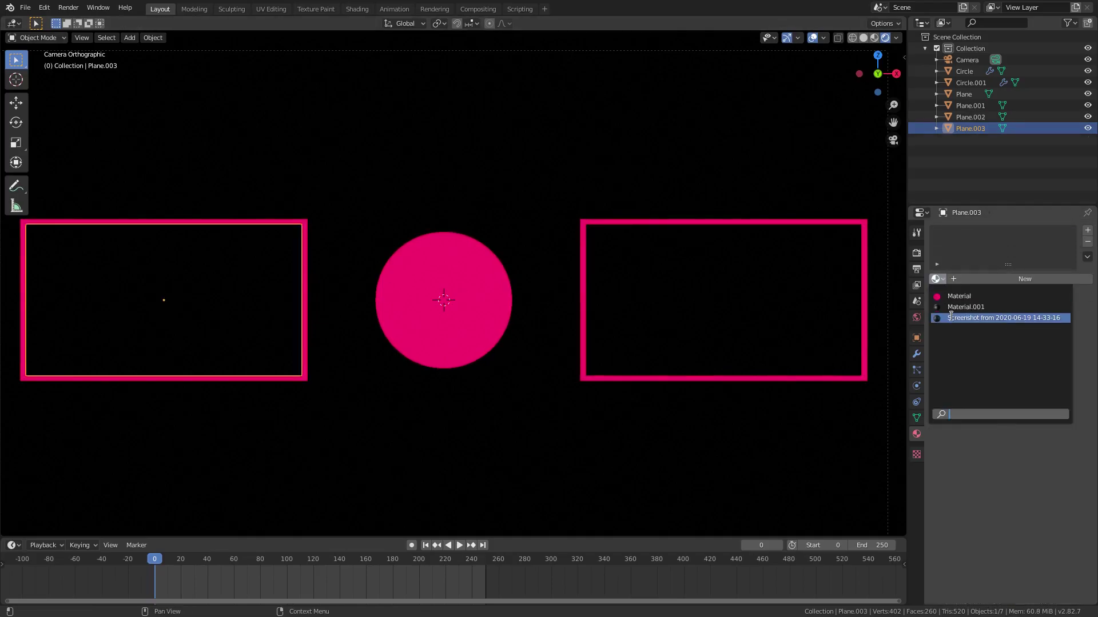
{"action": "left_click", "coordinate": [955, 307]}
{"action": "left_click", "coordinate": [936, 279]}
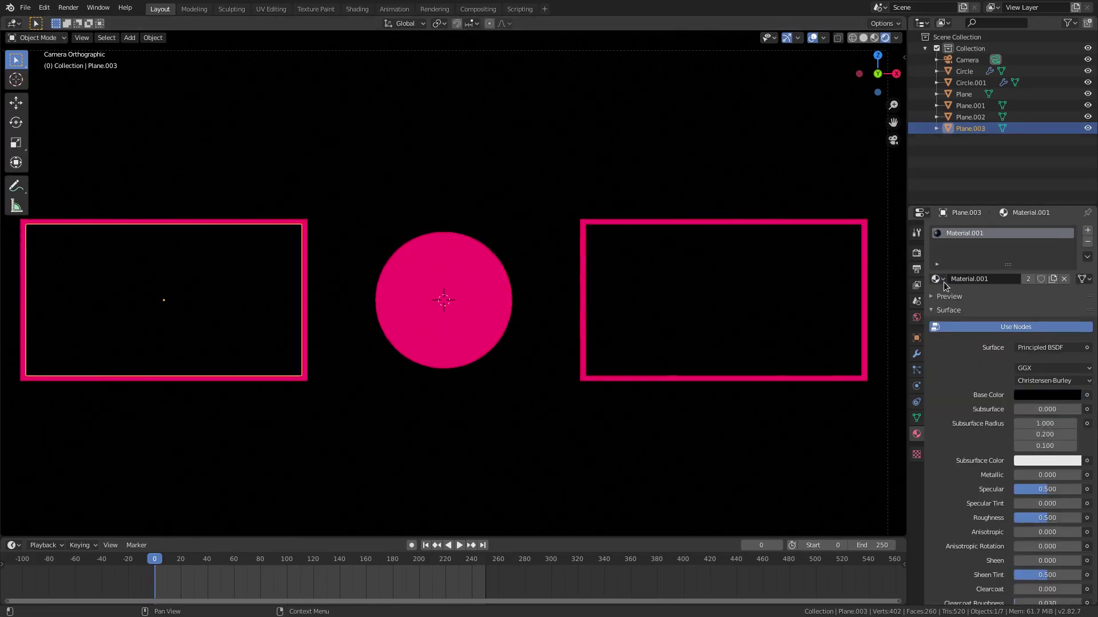
{"action": "left_click", "coordinate": [423, 299]}
{"action": "left_click", "coordinate": [935, 279]}
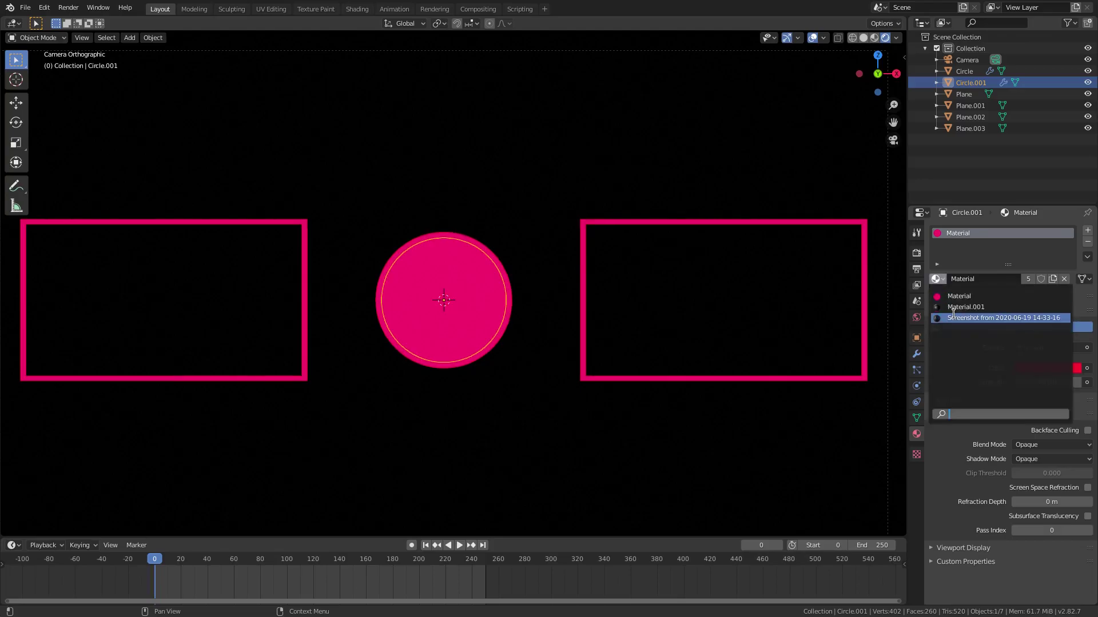
{"action": "left_click", "coordinate": [955, 307]}
{"action": "scroll", "coordinate": [444, 292], "scroll_direction": "up", "scroll_amount": 4}
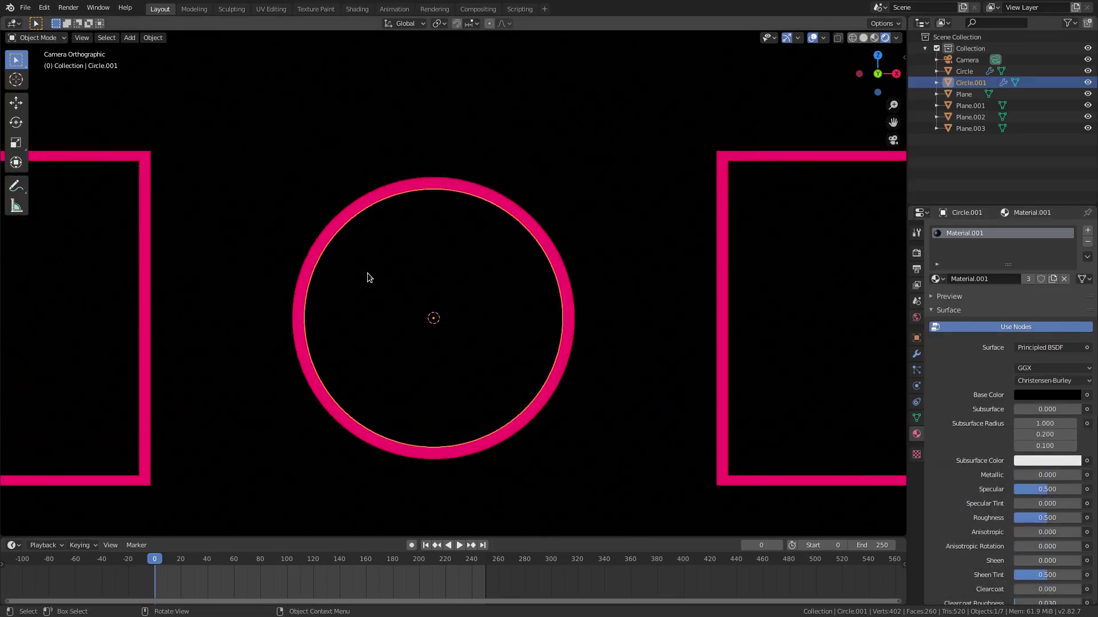
{"action": "left_click", "coordinate": [693, 214]}
{"action": "scroll", "coordinate": [595, 280], "scroll_direction": "down", "scroll_amount": 6}
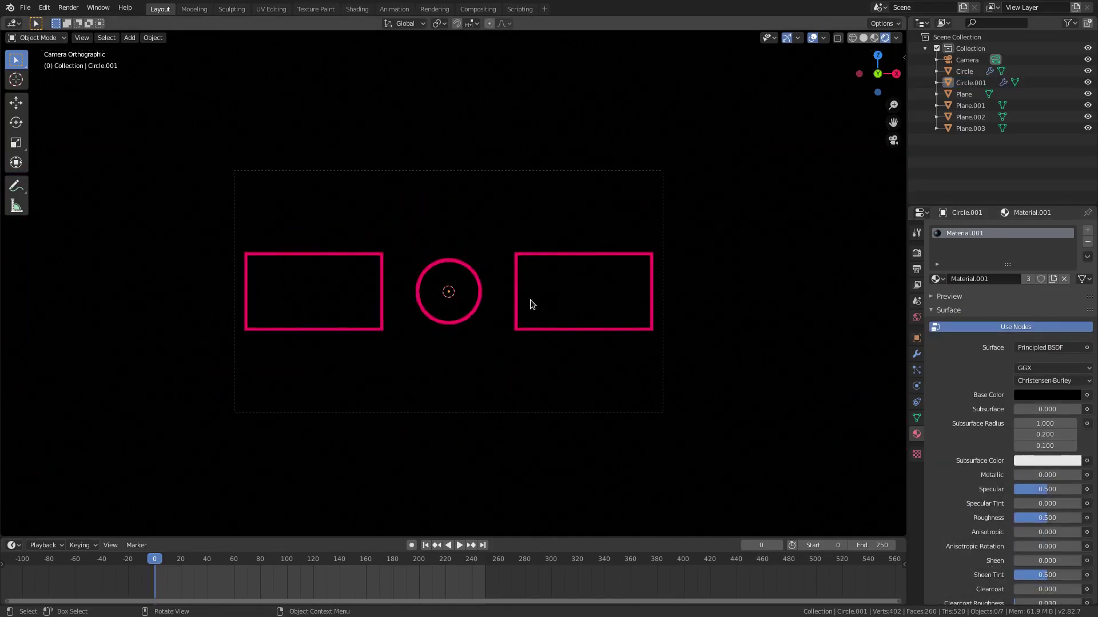
Step: Add a new plane, move it along Y and rotate it 90° about X to stand upright
{"action": "scroll", "coordinate": [585, 276], "scroll_direction": "up", "scroll_amount": 3}
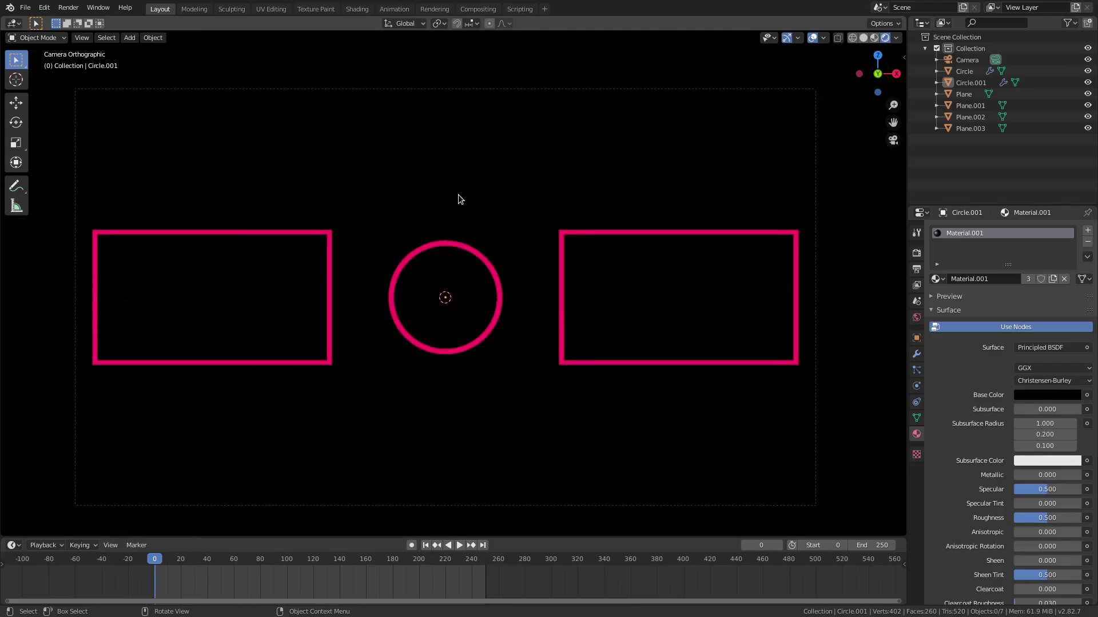
{"action": "key", "text": "shift+a"}
{"action": "mouse_move", "coordinate": [436, 176]}
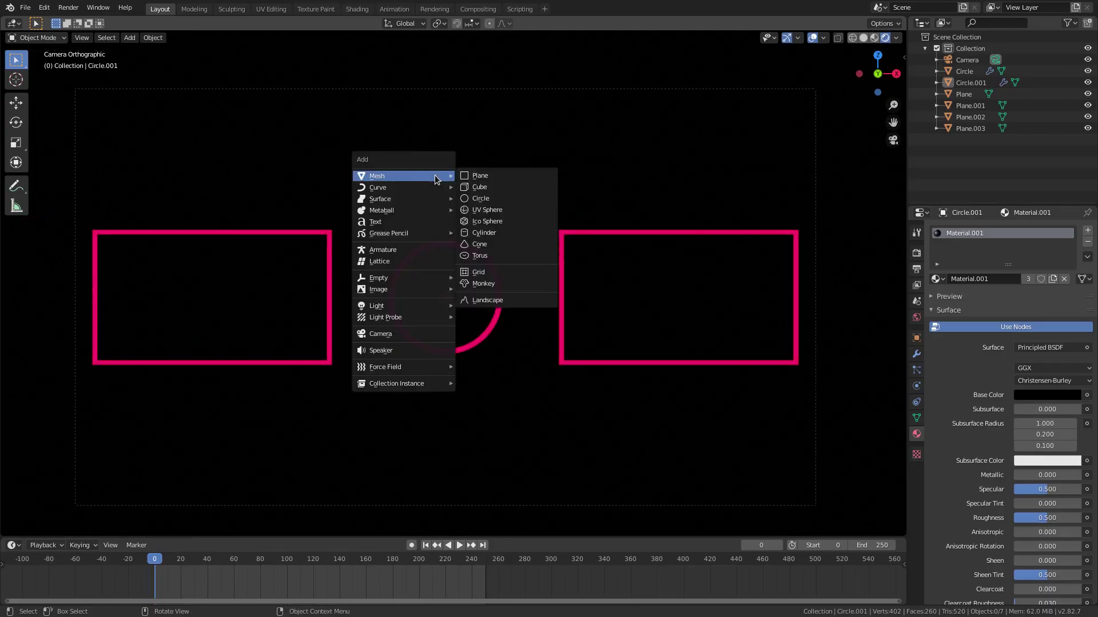
{"action": "left_click", "coordinate": [502, 177]}
{"action": "key", "text": "g"}
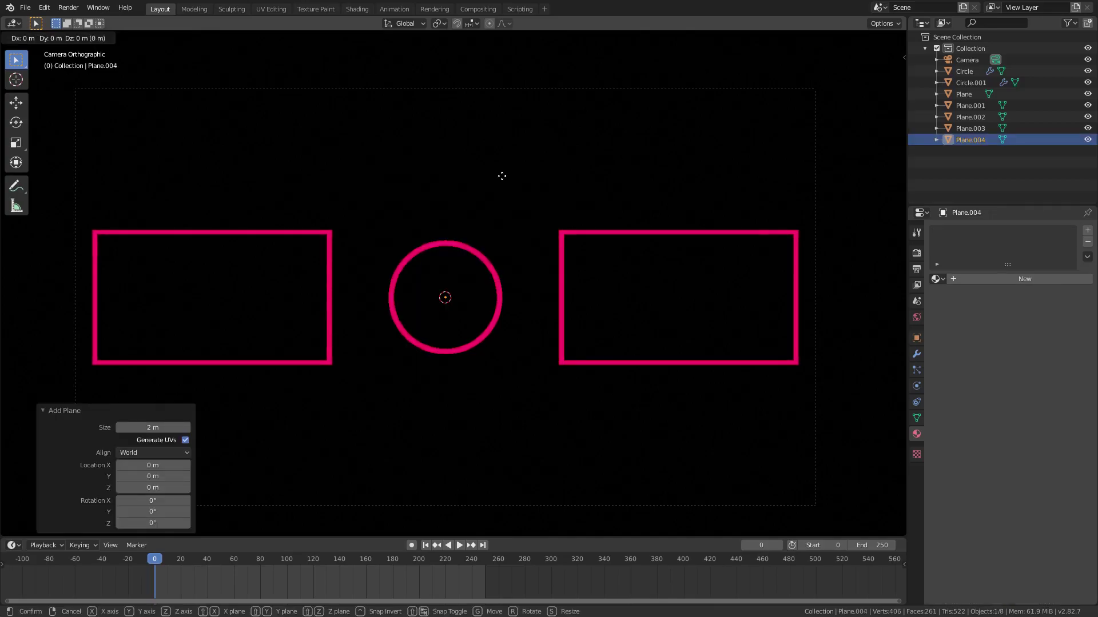
{"action": "key", "text": "y"}
{"action": "left_click", "coordinate": [503, 149]}
{"action": "type", "text": "rx"}
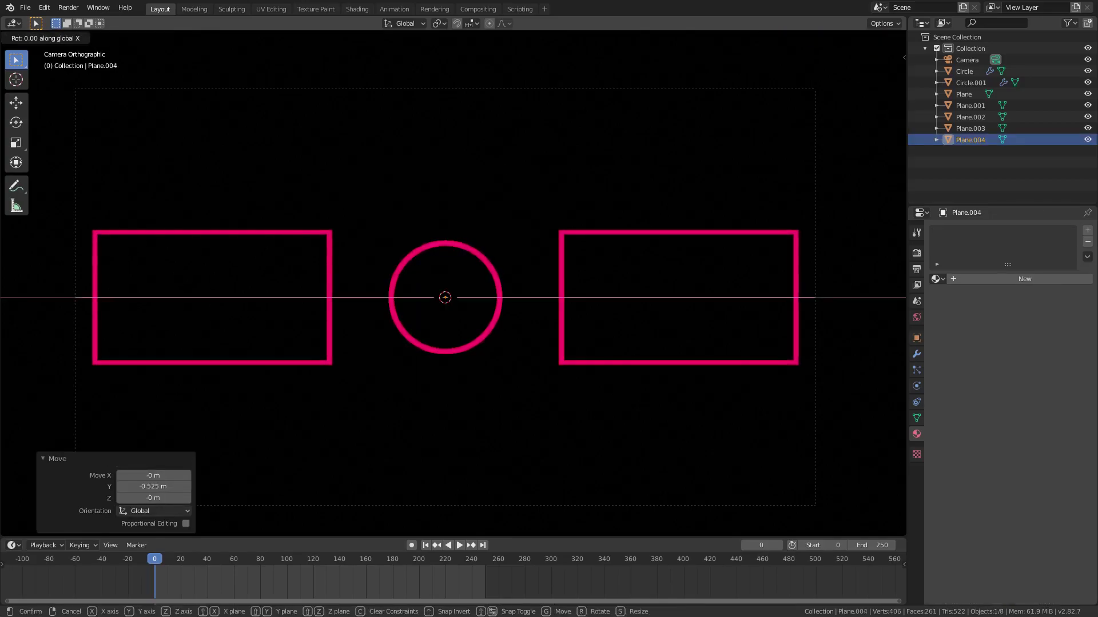
{"action": "type", "text": "90"}
{"action": "key", "text": "Return"}
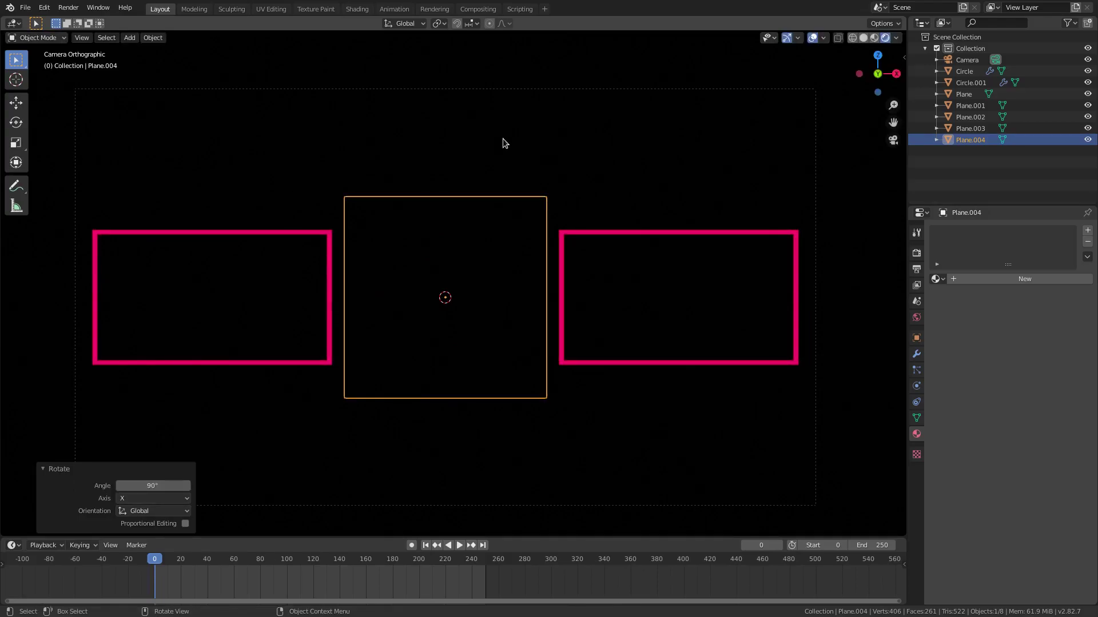
Step: Shift the plane's bottom-right corner vertex 0.7472 m along Z to make a slanted quadrilateral
{"action": "key", "text": "Tab"}
{"action": "key", "text": "Tab"}
{"action": "key", "text": "Tab"}
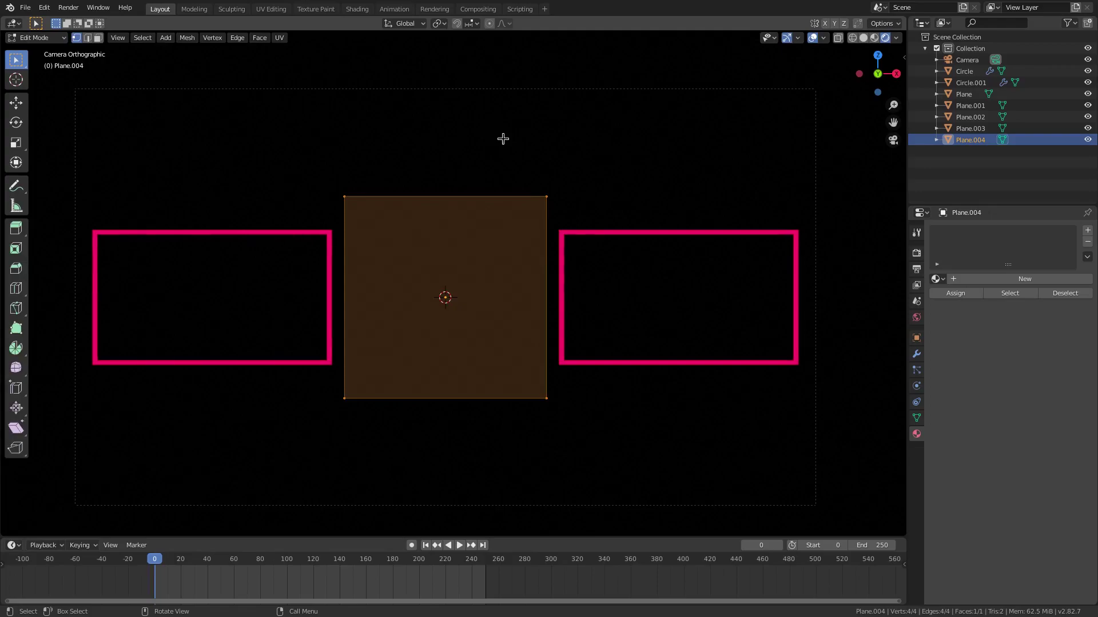
{"action": "left_click", "coordinate": [544, 399]}
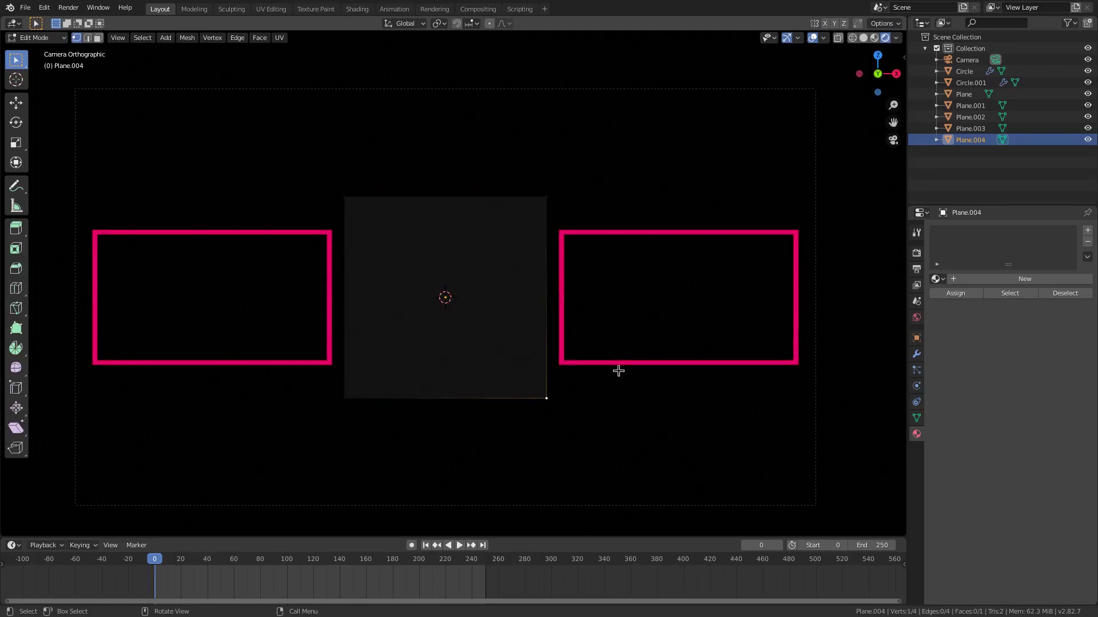
{"action": "key", "text": "g"}
{"action": "key", "text": "z"}
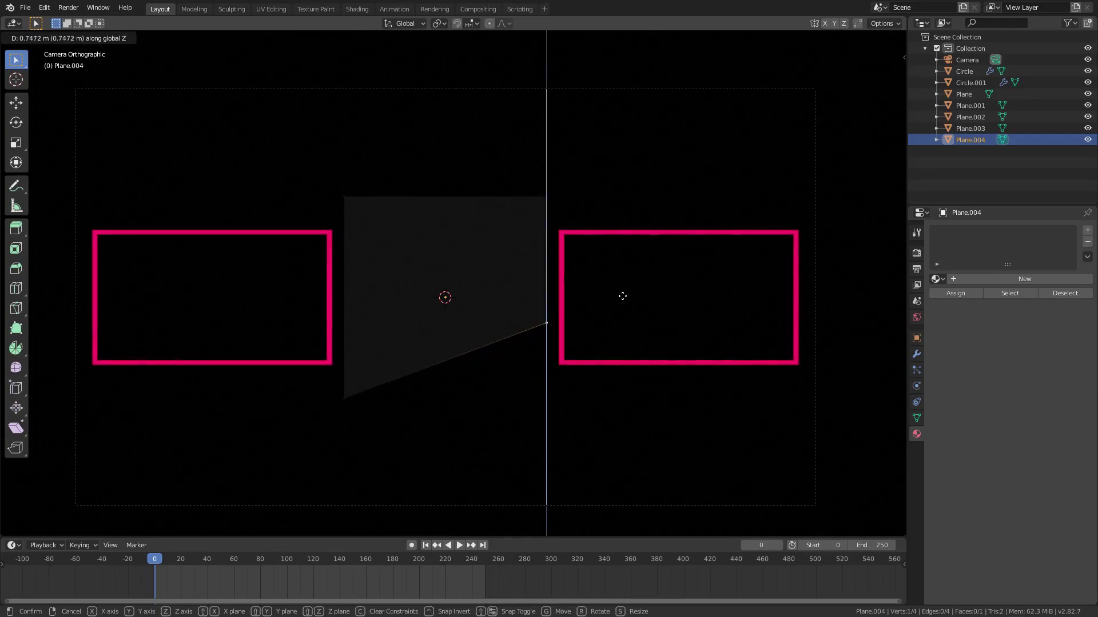
{"action": "left_click", "coordinate": [629, 303]}
{"action": "key", "text": "Tab"}
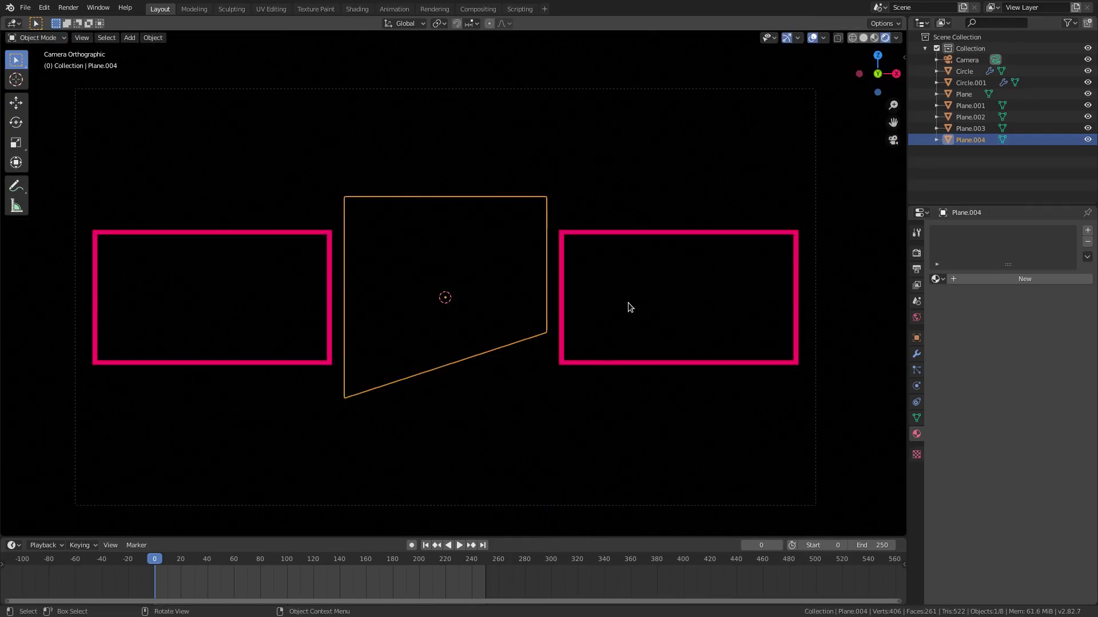
{"action": "key", "text": "Tab"}
{"action": "key", "text": "Tab"}
Step: Widen Plane.004 to 1.682 along X and move it −2.16 m to the left
{"action": "key", "text": "s"}
{"action": "key", "text": "x"}
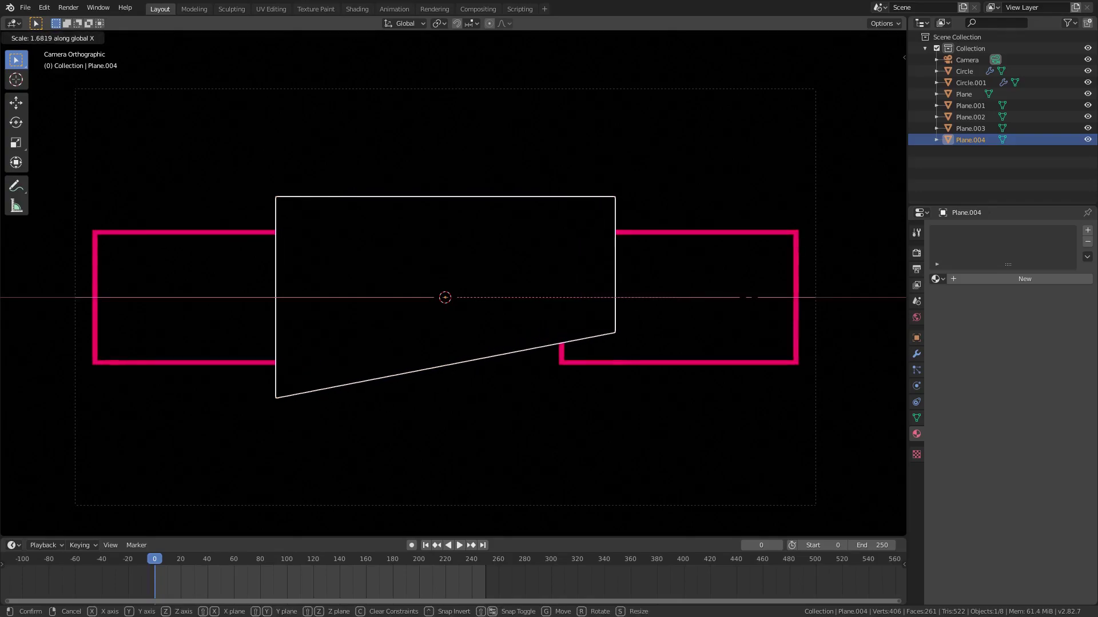
{"action": "left_click", "coordinate": [748, 297]}
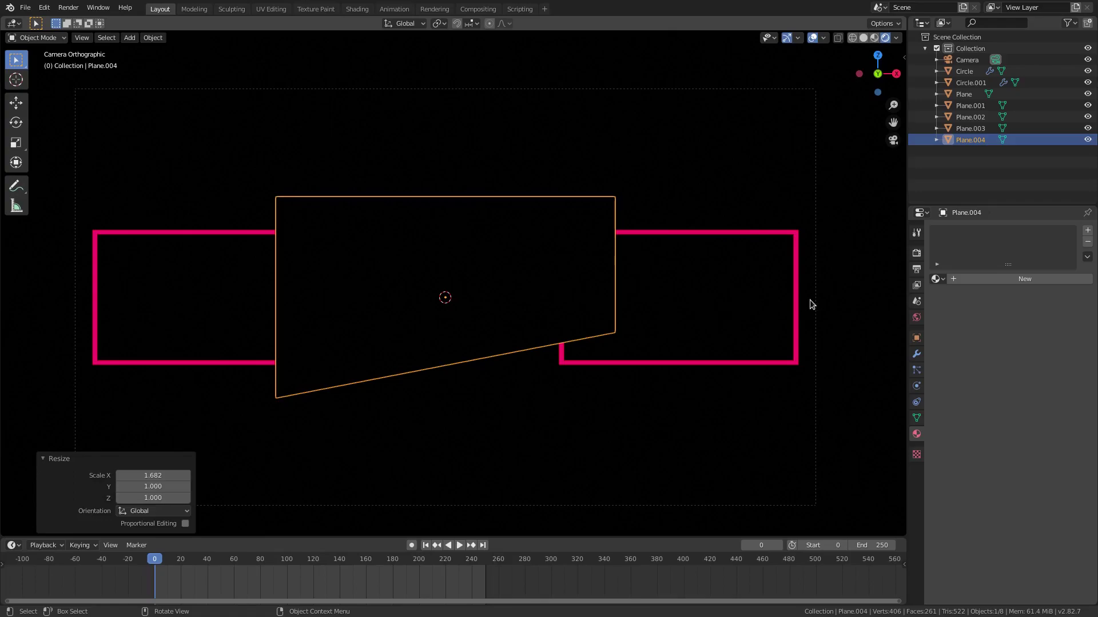
{"action": "key", "text": "g"}
{"action": "key", "text": "x"}
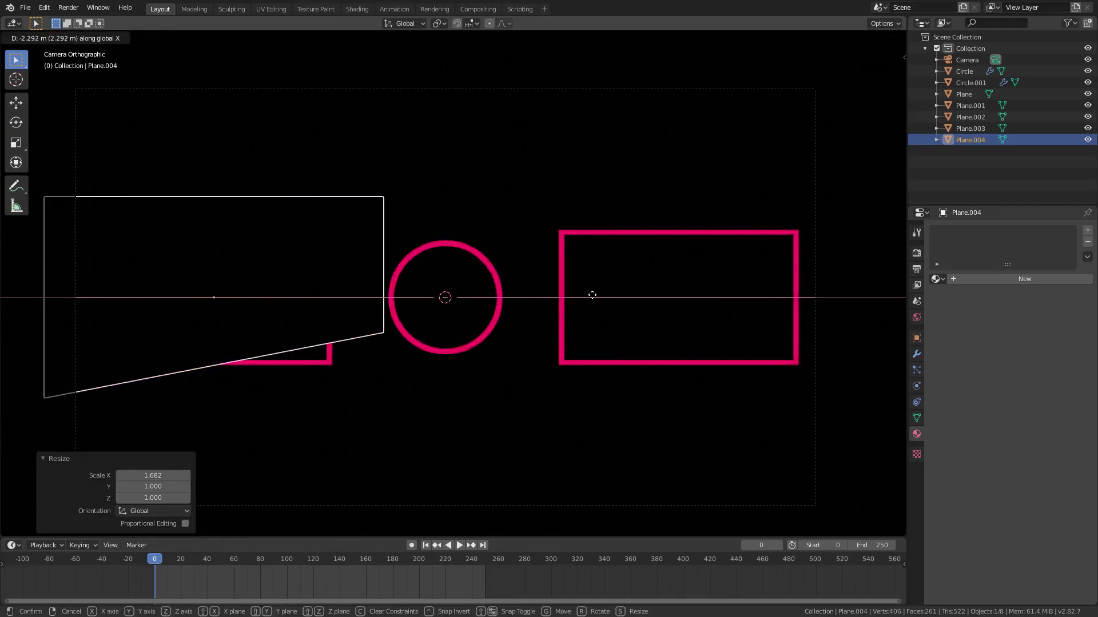
{"action": "left_click", "coordinate": [593, 289]}
Step: Narrow Plane.004 to 0.859 along X and lower it 0.287 m over the left frame
{"action": "key", "text": "s"}
{"action": "key", "text": "x"}
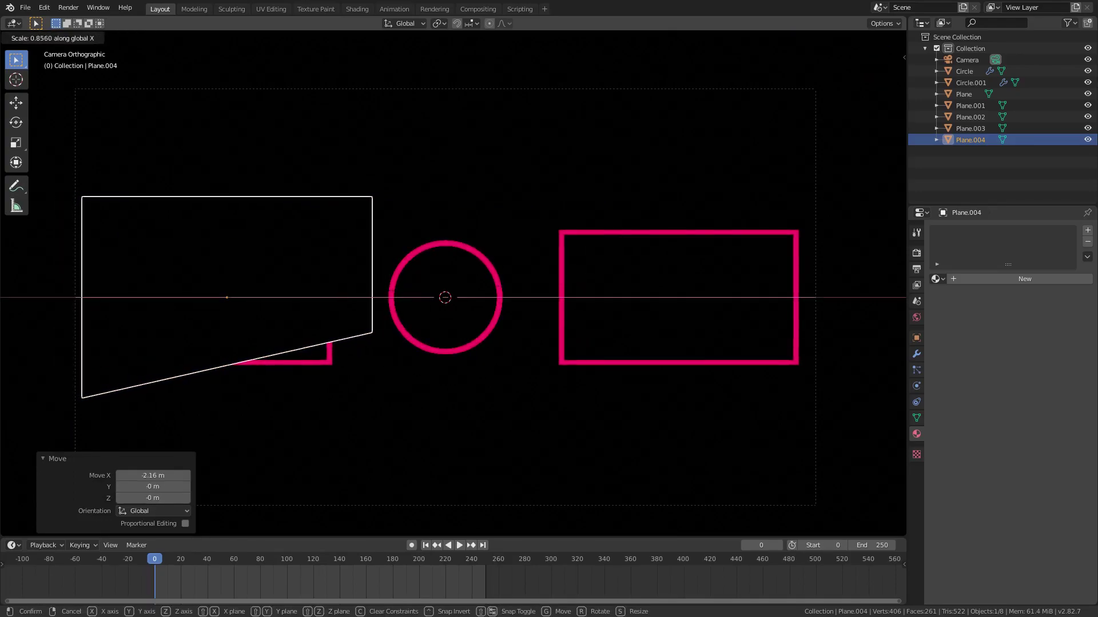
{"action": "left_click", "coordinate": [536, 283]}
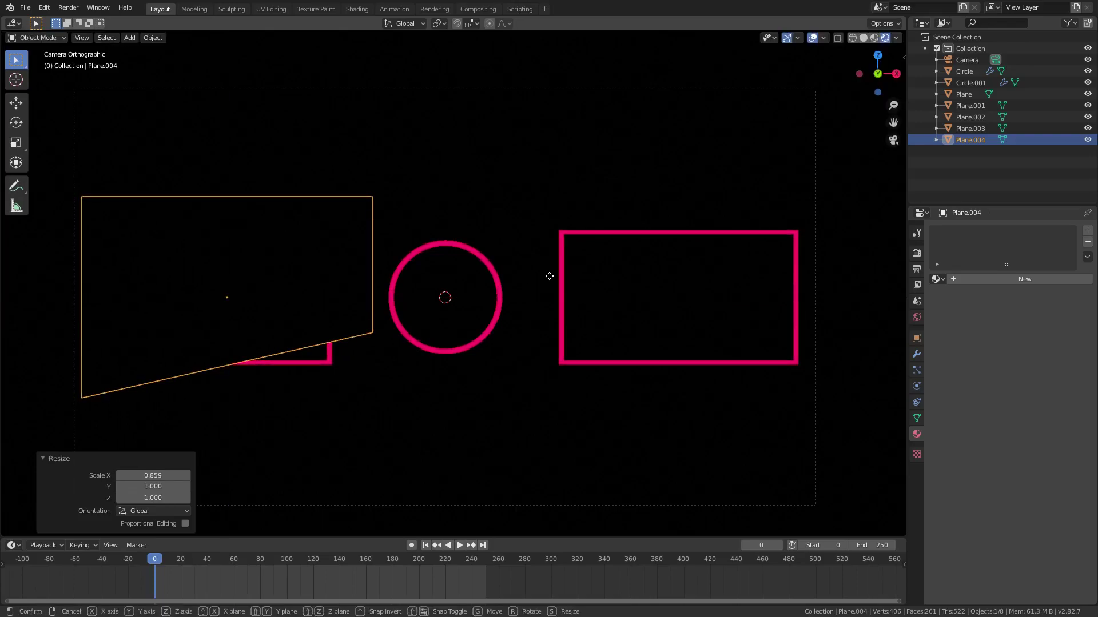
{"action": "key", "text": "g"}
{"action": "key", "text": "z"}
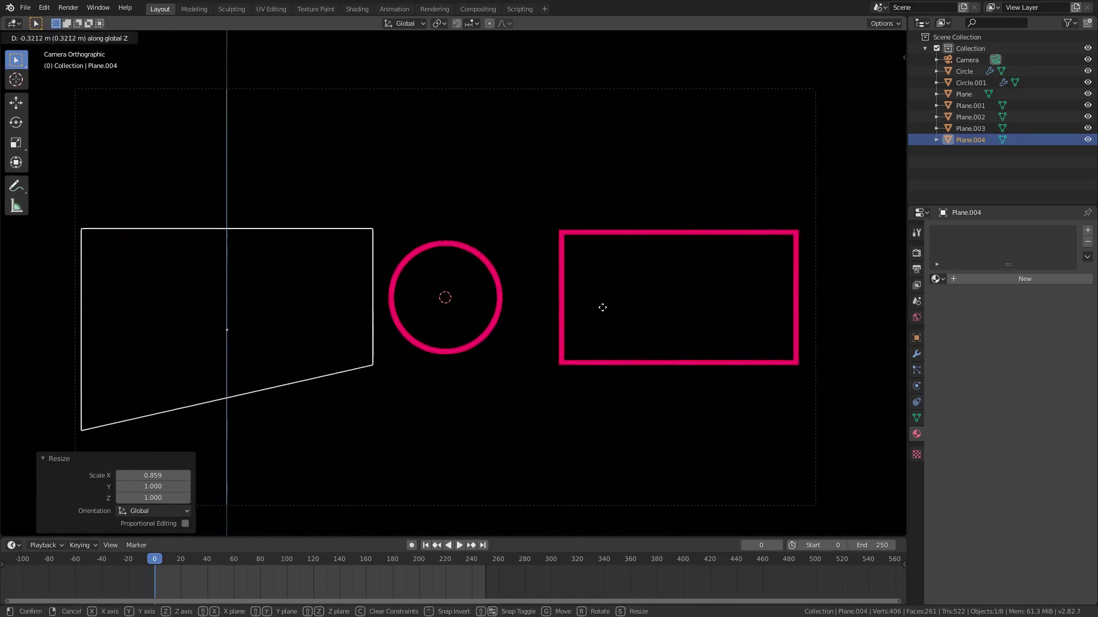
{"action": "left_click", "coordinate": [606, 303]}
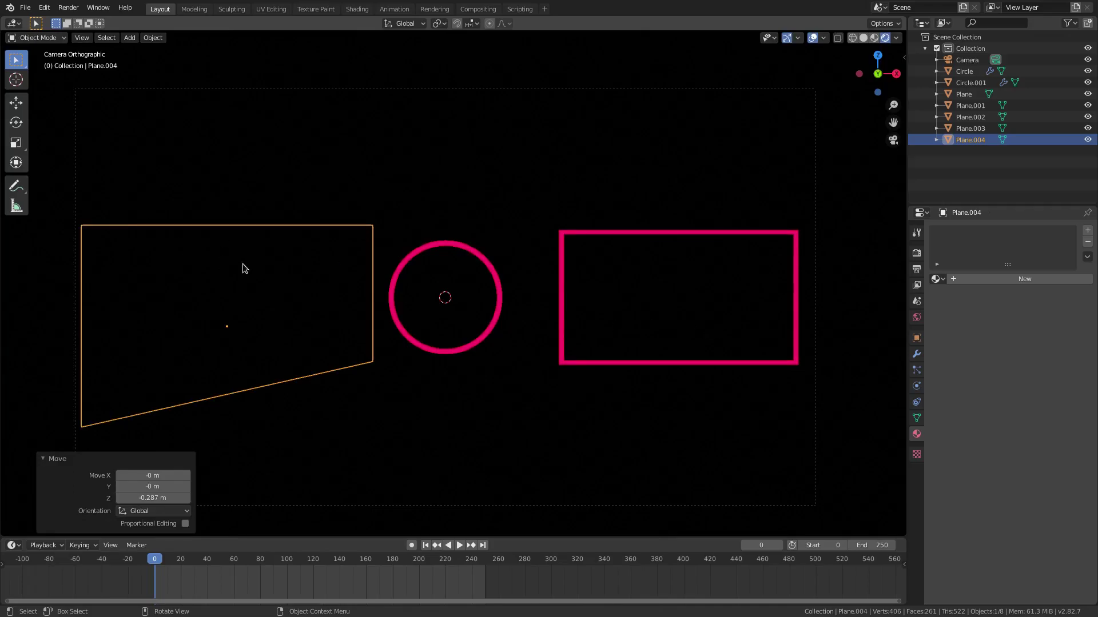
{"action": "left_click", "coordinate": [249, 193]}
{"action": "left_click", "coordinate": [335, 260]}
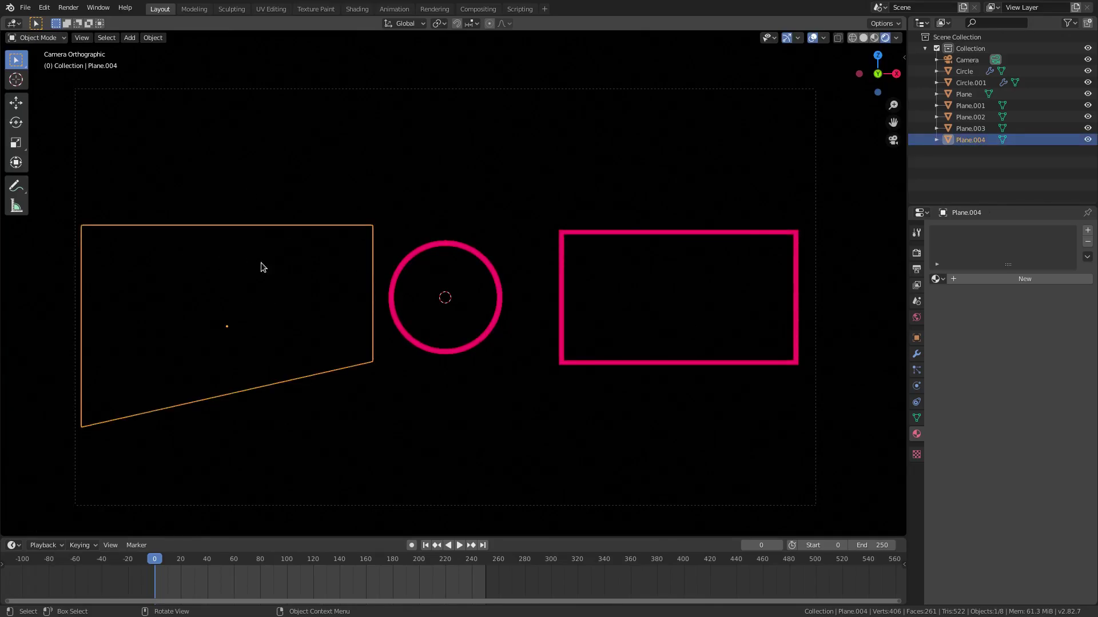